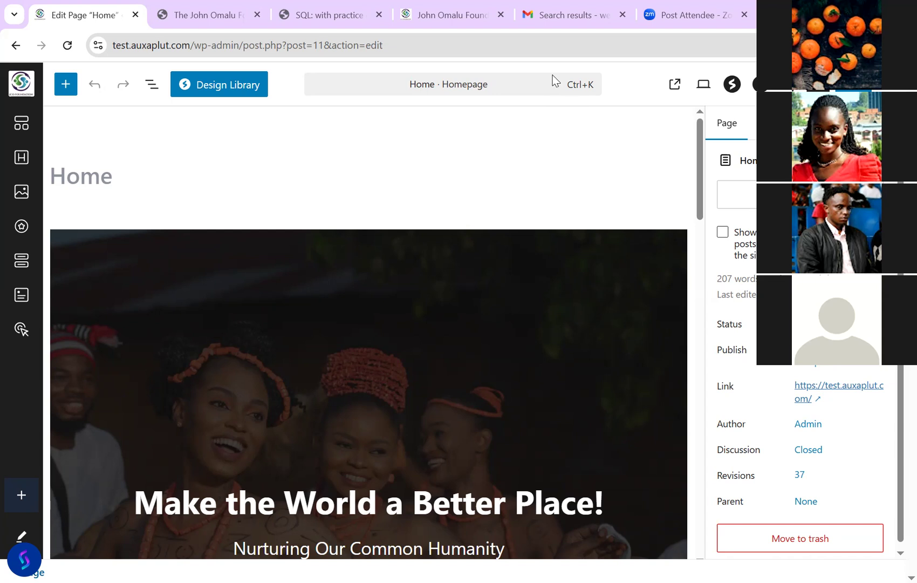
Review the Home page's layout in the editor, from the hero banner through the foundation introduction, impact statistics and programme sections
key(End)
key(Page_Up)
key(Page_Up)
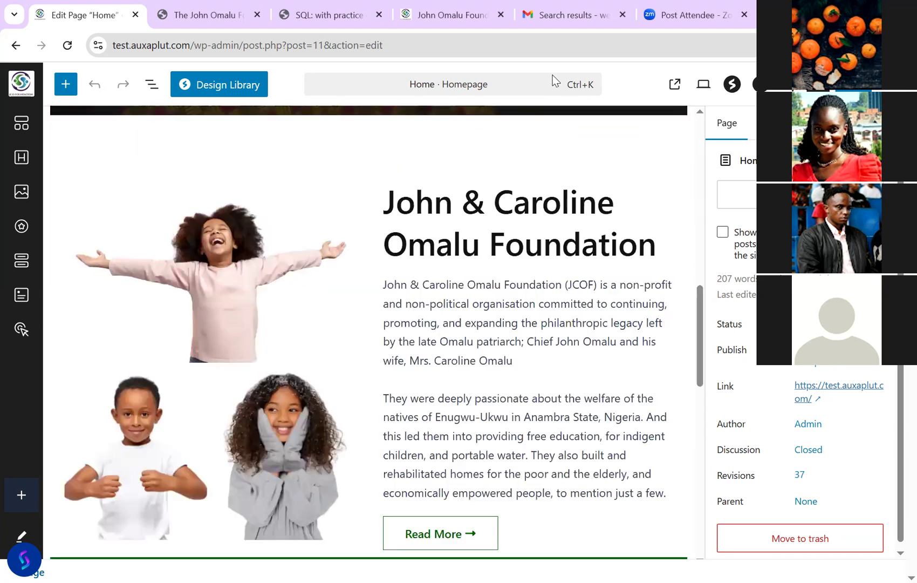
key(Up)
key(Up)
key(Up)
key(Up)
key(Up)
key(Up)
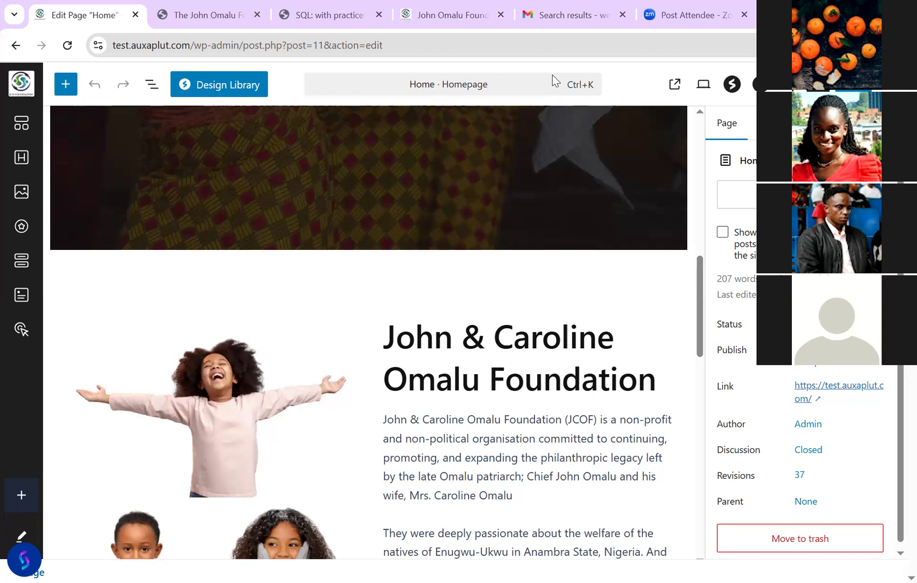
scroll(554, 80, down, 2)
scroll(554, 81, up, 6)
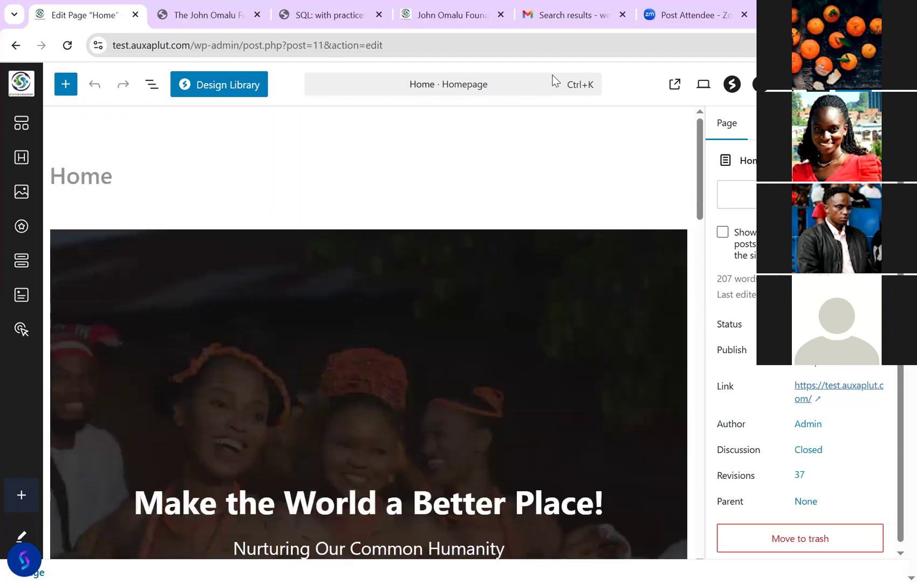
scroll(554, 81, down, 10)
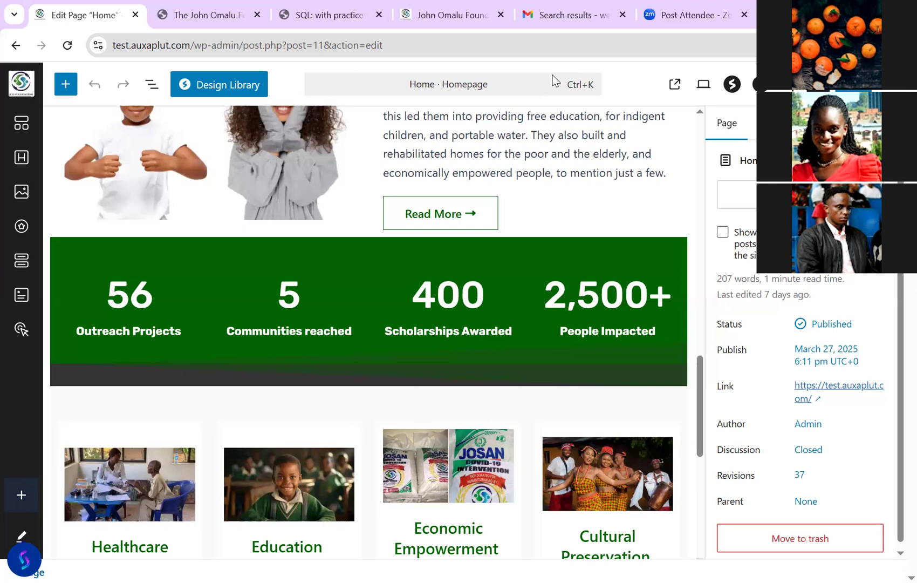
scroll(554, 81, down, 10)
scroll(553, 81, up, 15)
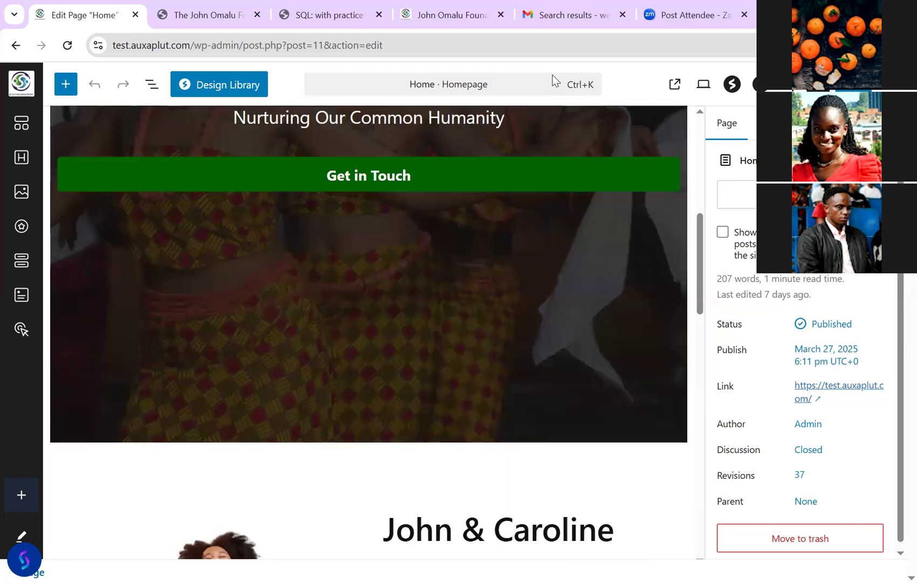
scroll(554, 81, up, 8)
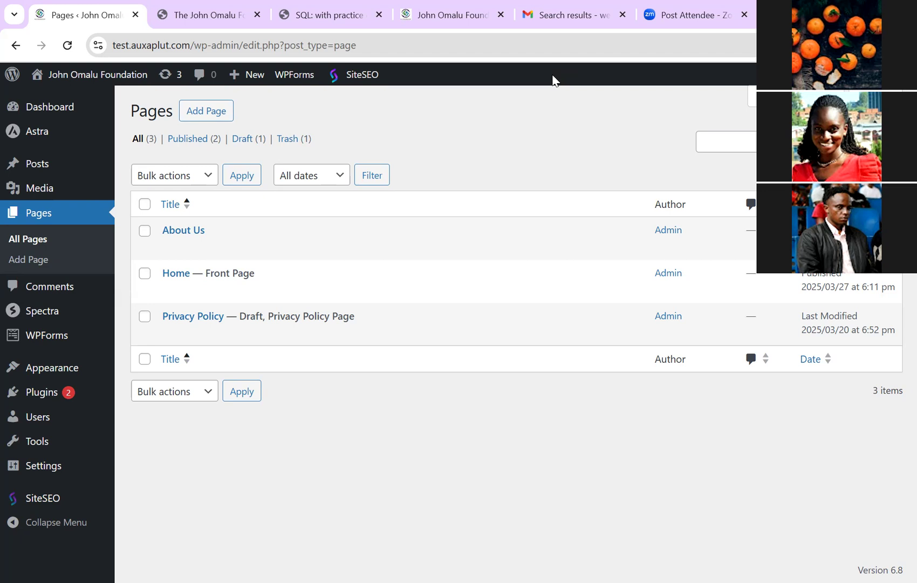
Open the list of installed plugins and look through all of its entries
click(42, 392)
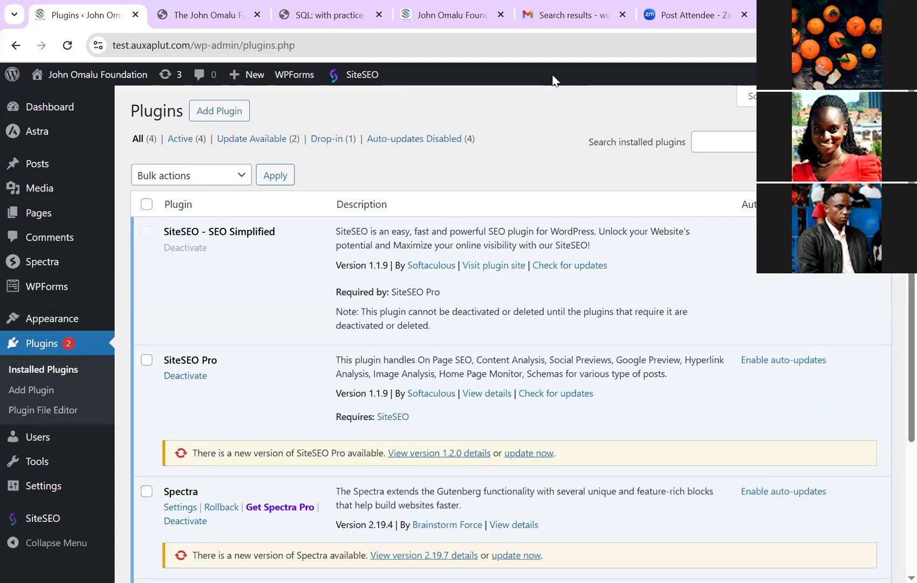
scroll(552, 79, down, 3)
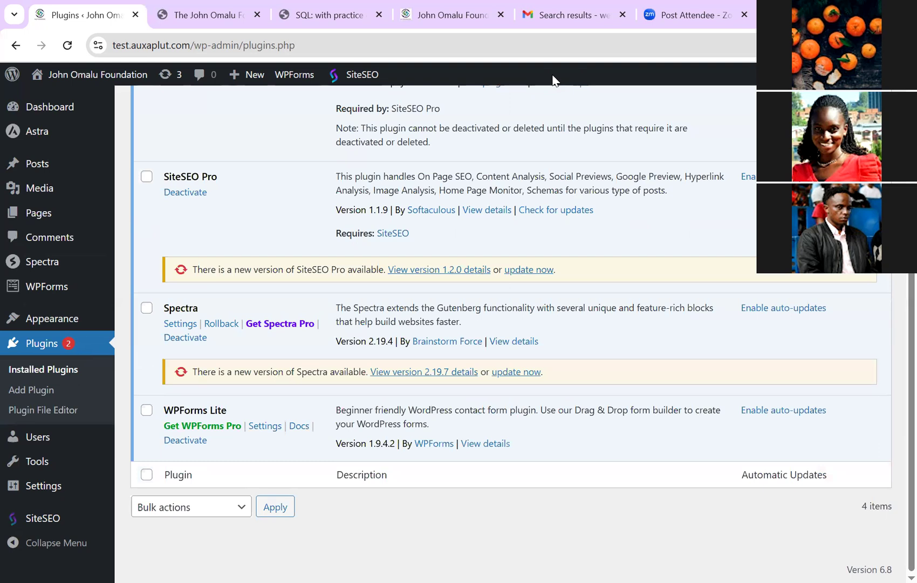
scroll(552, 80, up, 3)
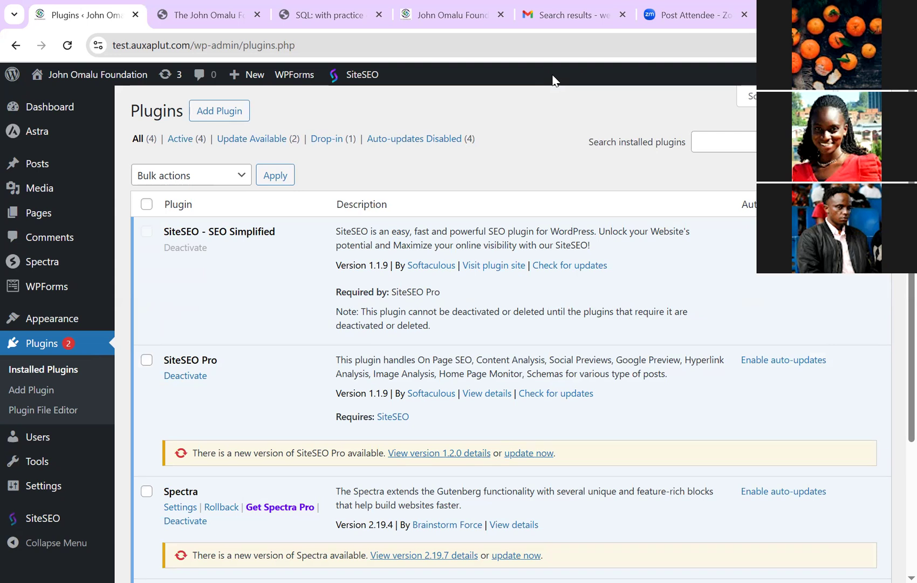
scroll(552, 80, down, 3)
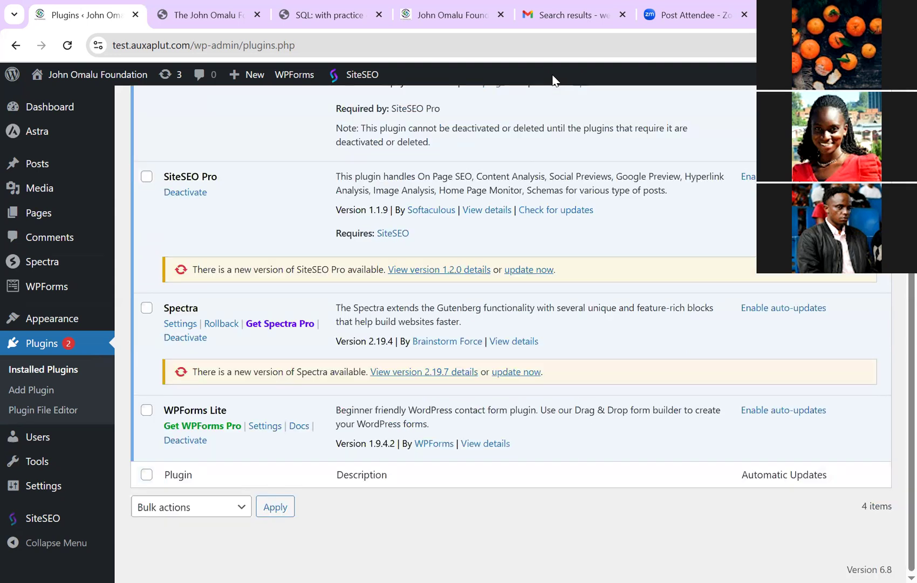
scroll(553, 80, up, 3)
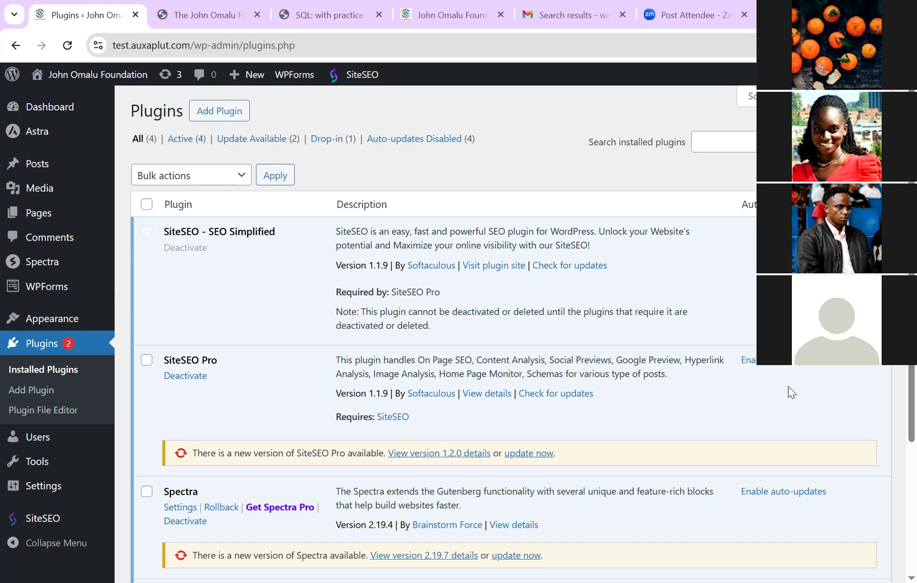
Open the page for adding plugins and search the plugin directory for "woocommerce"
key(Return)
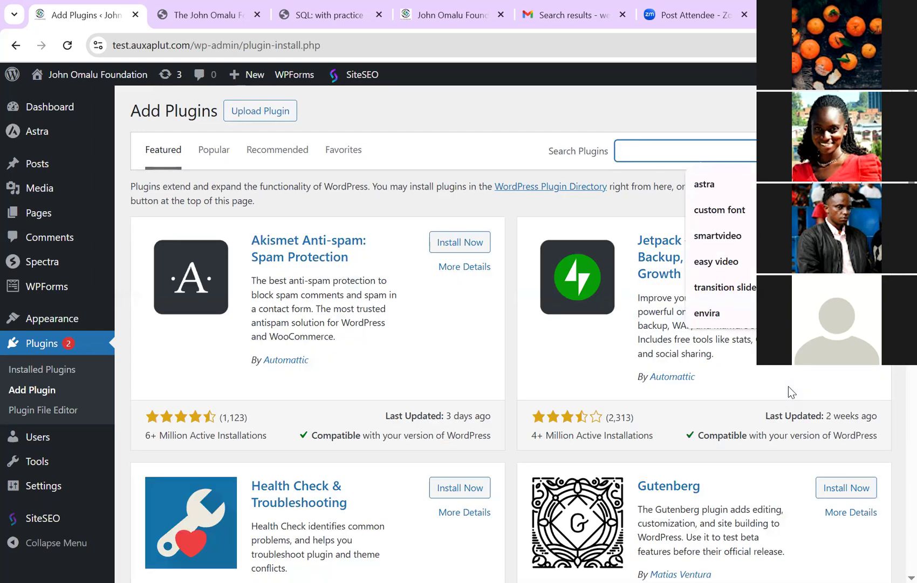
key(Escape)
text(woo)
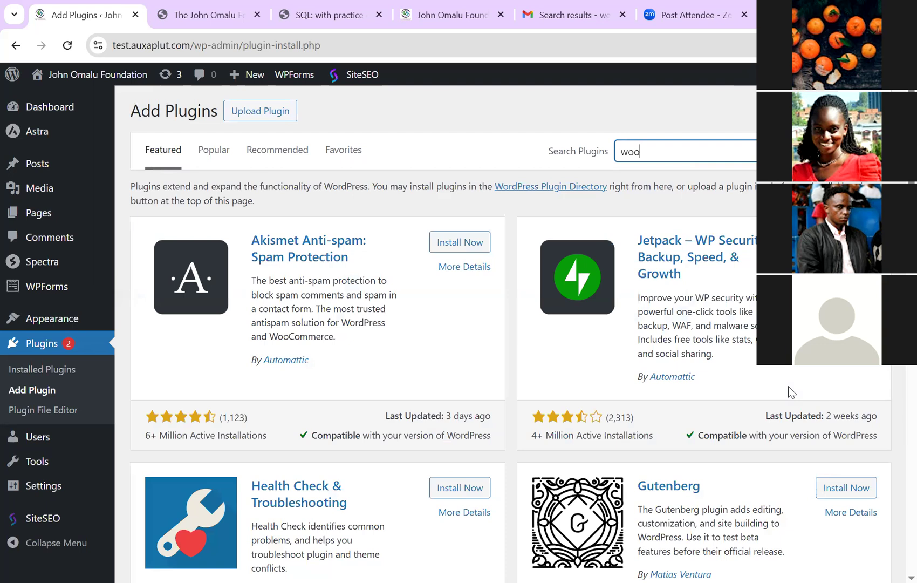
text(c)
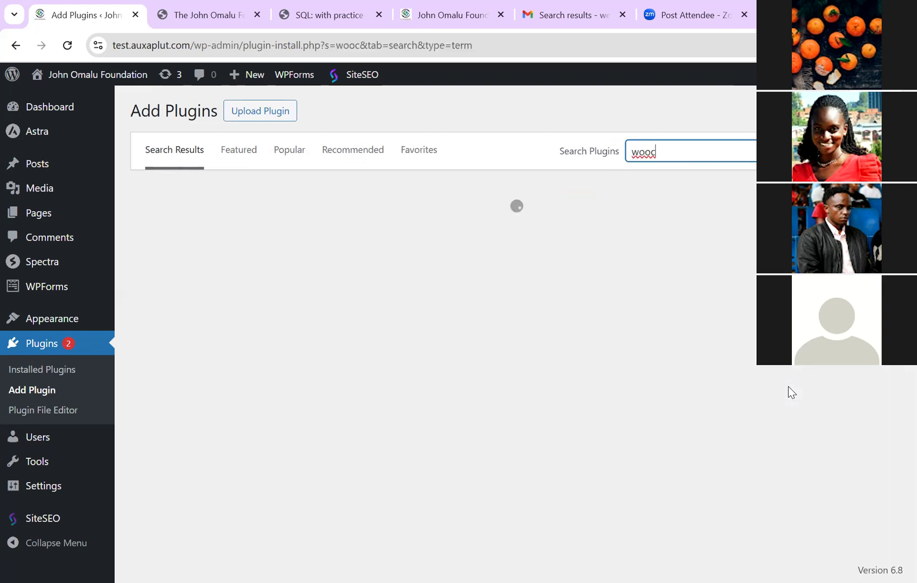
text(omm)
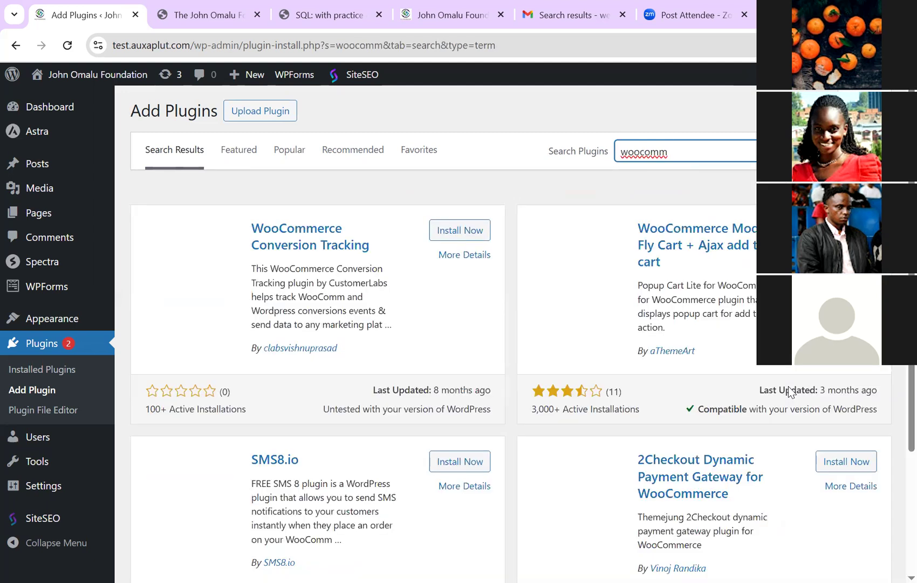
text(erce)
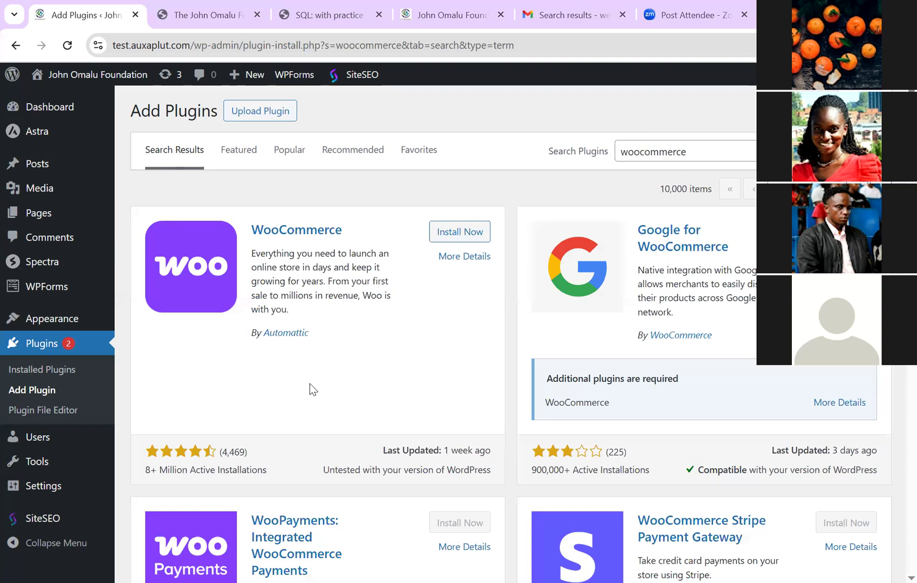
Install and activate the WooCommerce plugin by Automattic, and skip its guided store setup
key(Return)
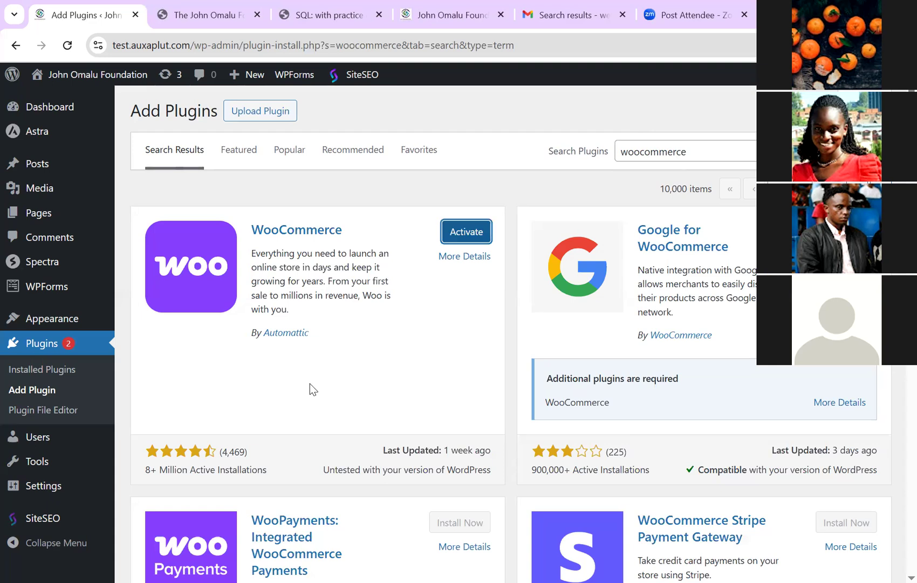
key(Return)
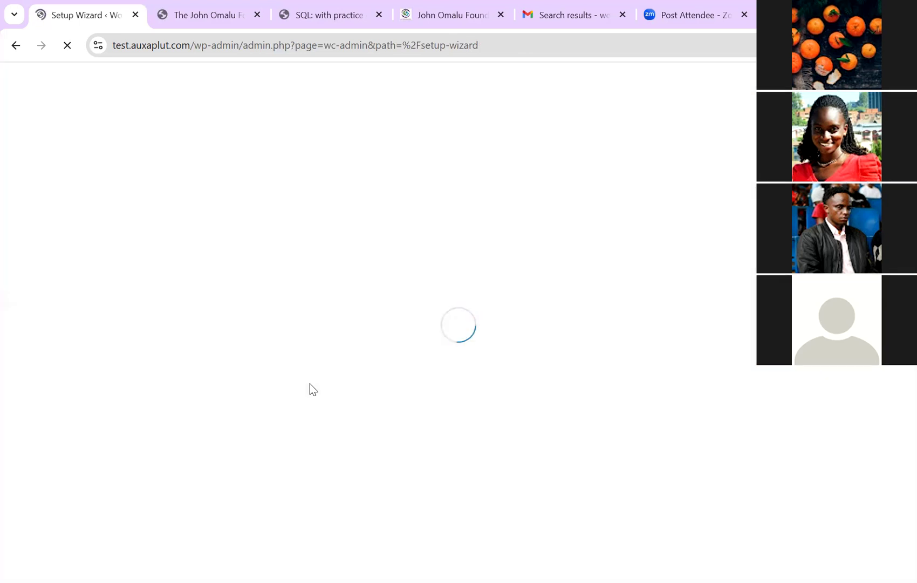
scroll(310, 384, down, 1)
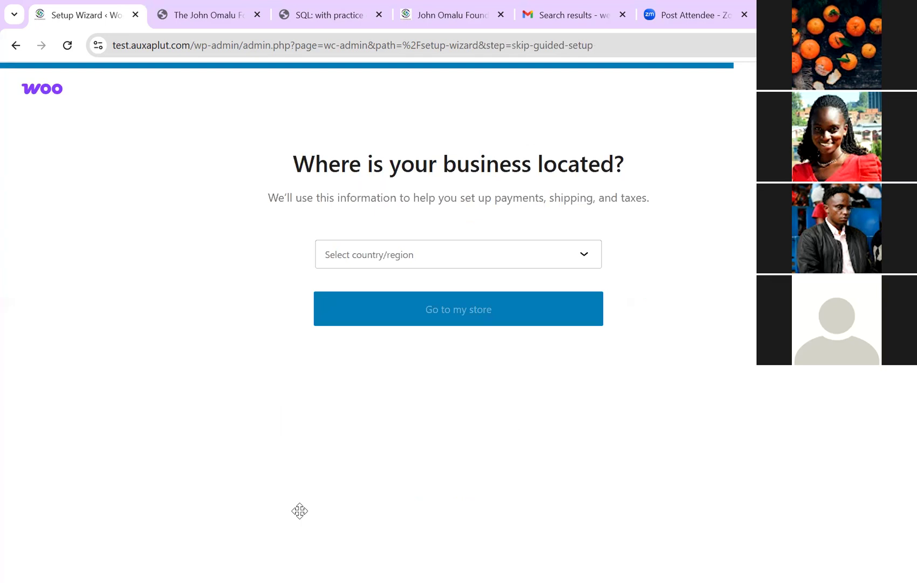
Set the business location to Nigeria — Lagos and continue to the store
key(Tab)
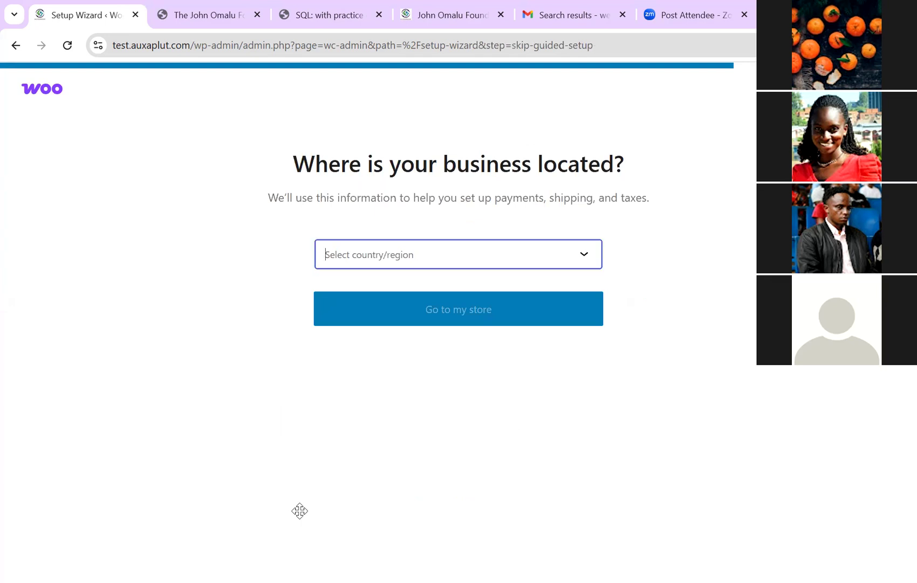
key(Down)
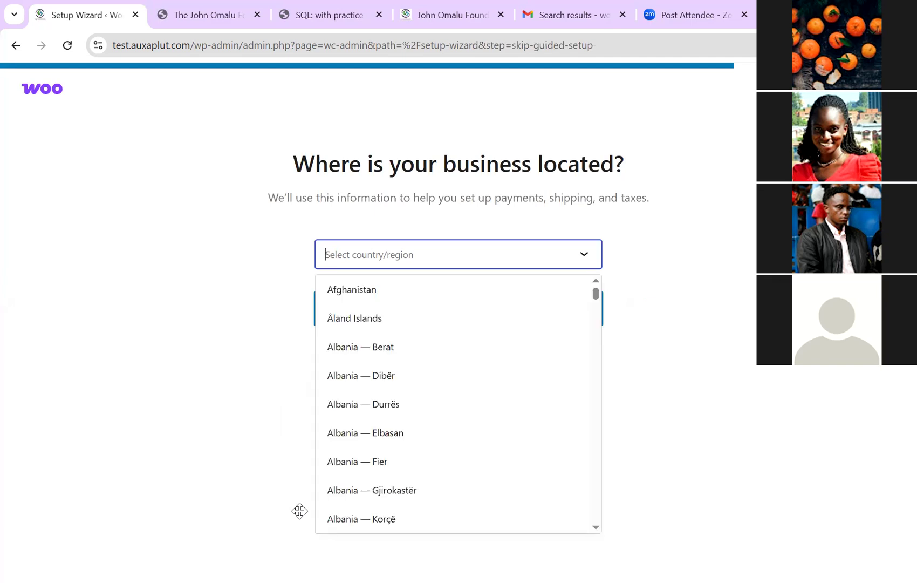
scroll(459, 403, down, 10)
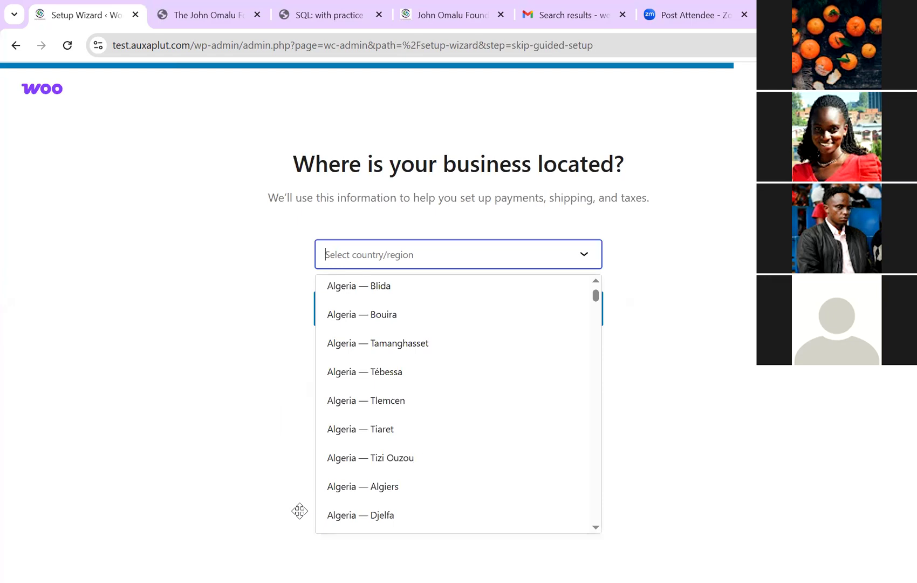
scroll(526, 374, down, 20)
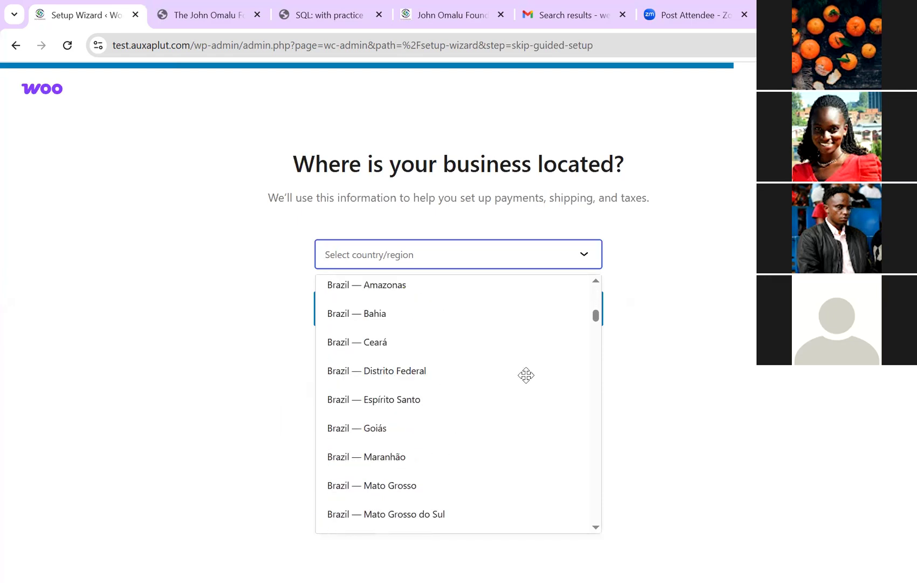
scroll(526, 374, down, 20)
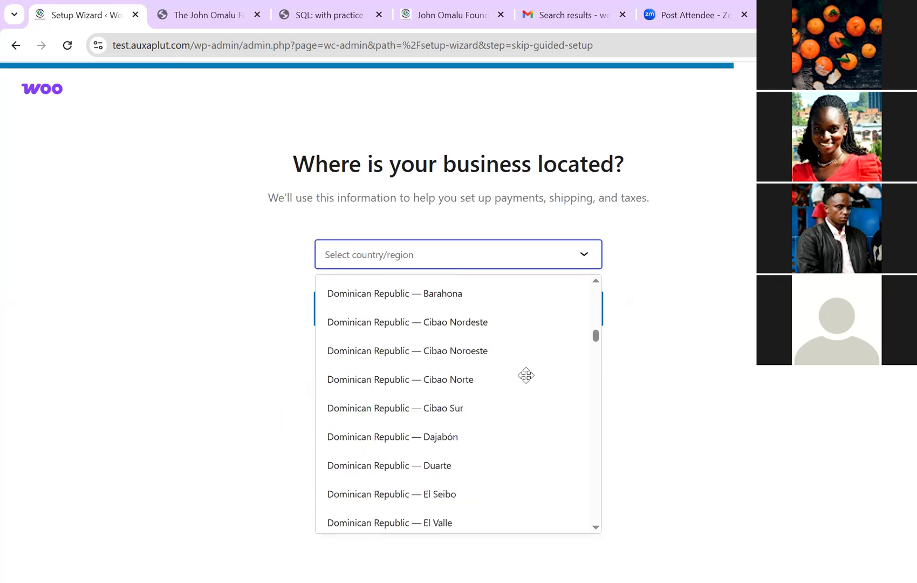
scroll(526, 375, down, 20)
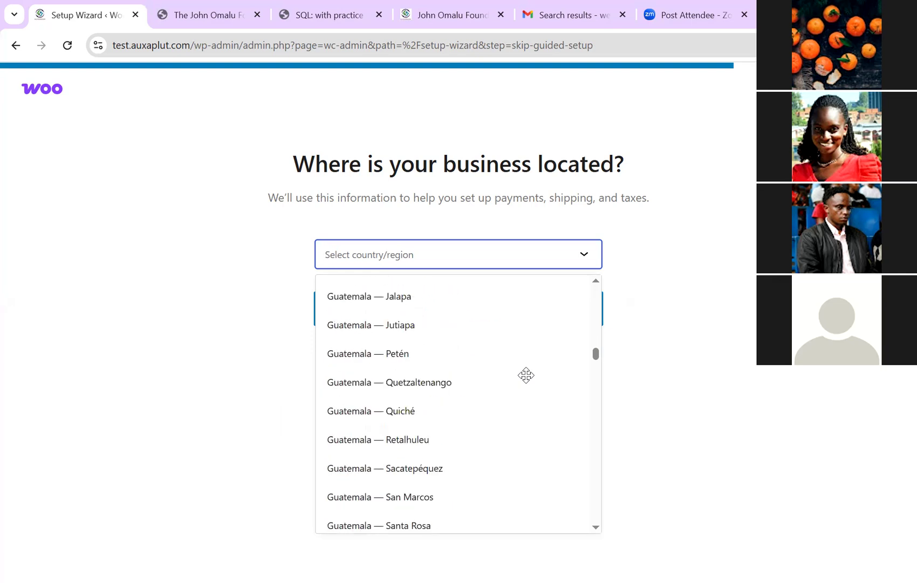
scroll(526, 375, down, 20)
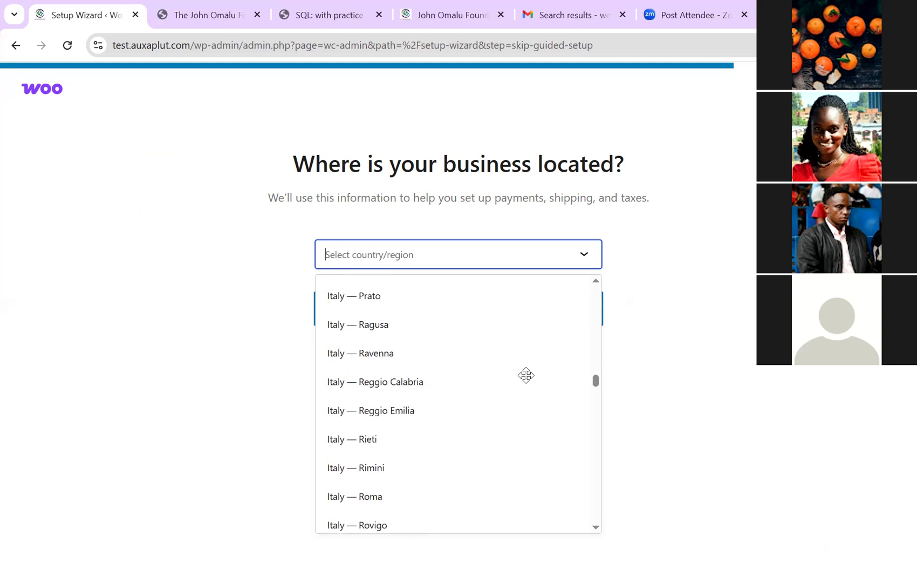
scroll(526, 374, down, 20)
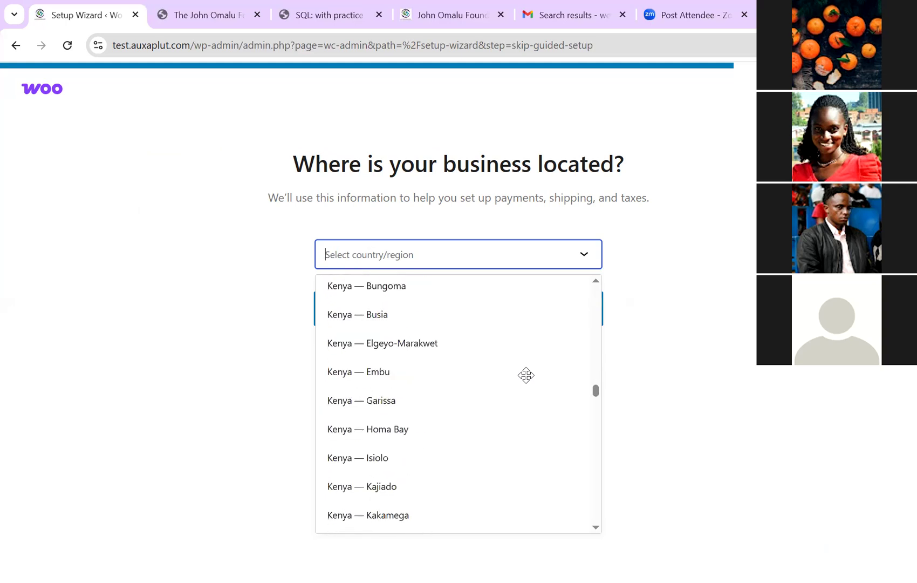
scroll(526, 374, down, 20)
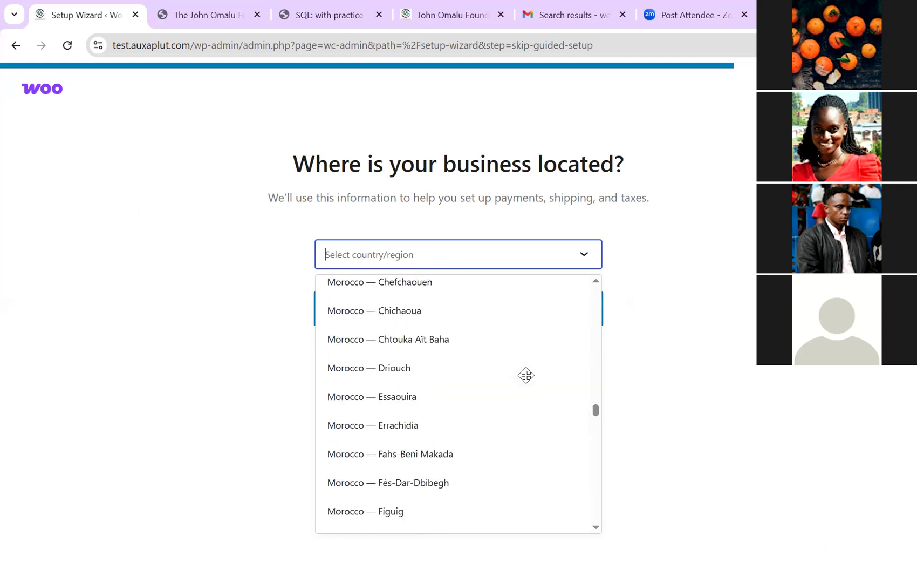
scroll(526, 375, down, 20)
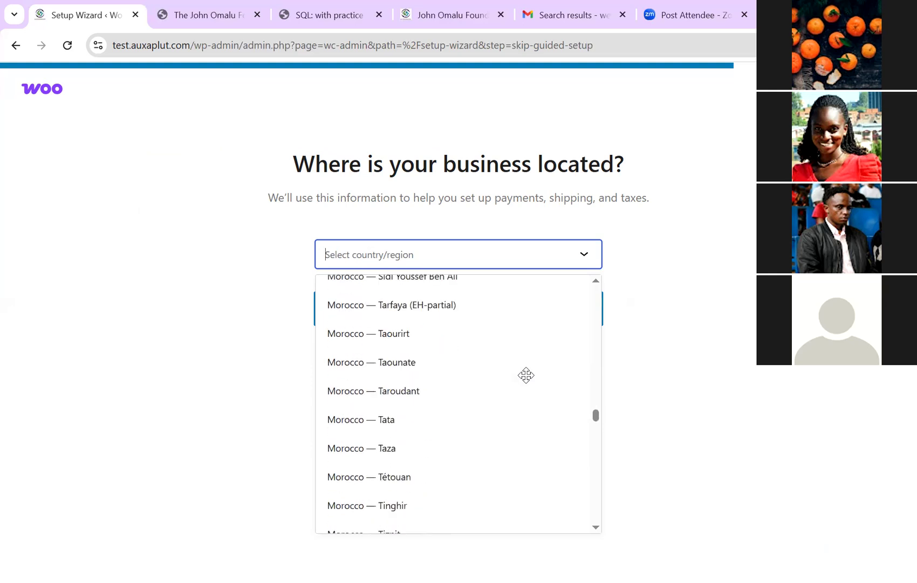
scroll(525, 375, down, 4)
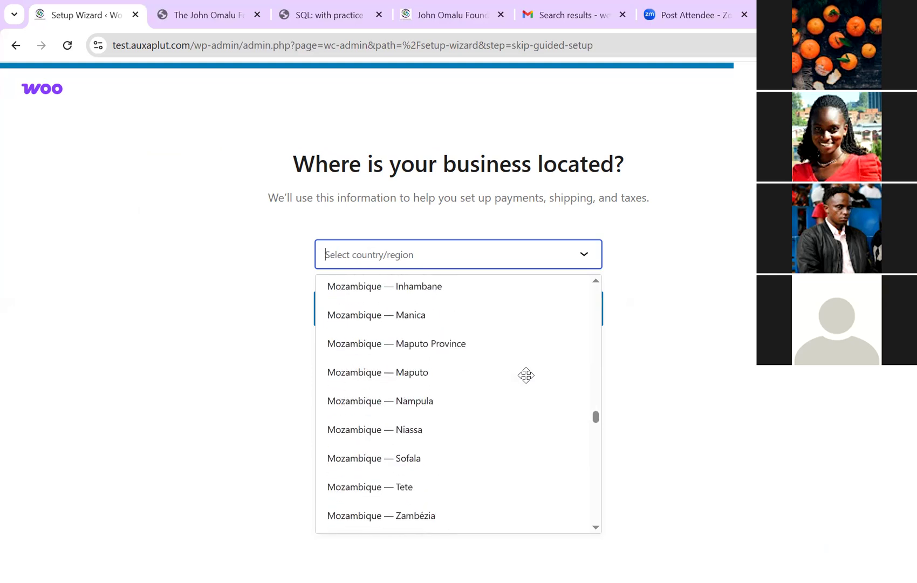
scroll(526, 374, down, 4)
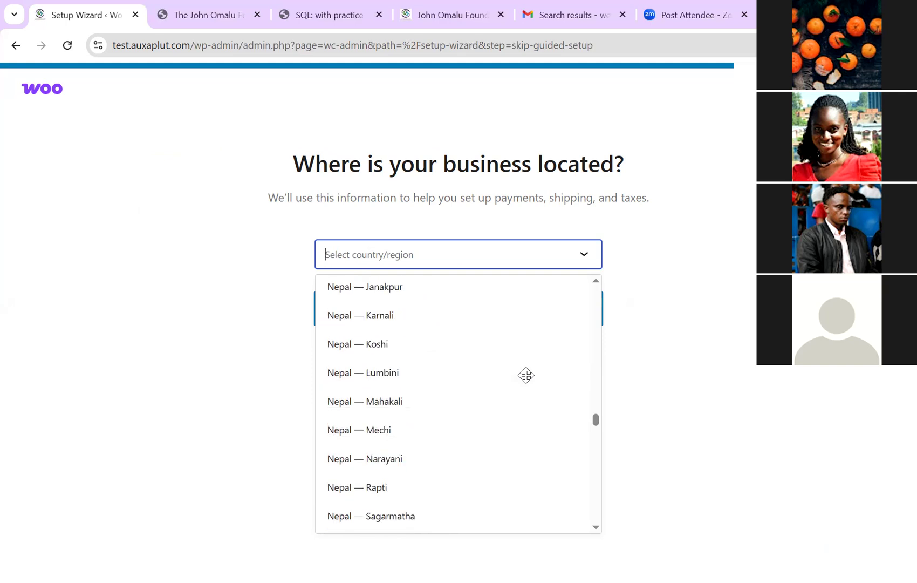
scroll(526, 374, down, 8)
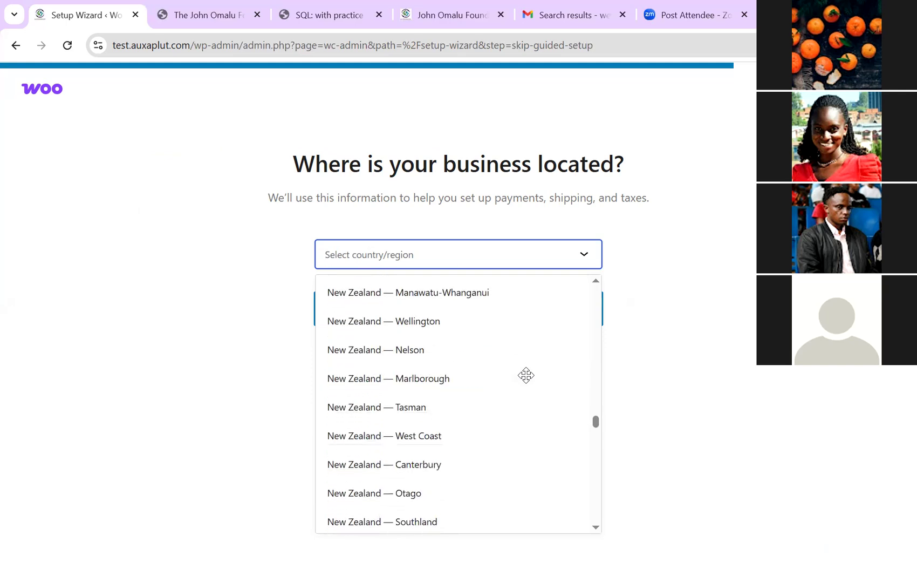
scroll(526, 374, down, 12)
scroll(526, 374, down, 3)
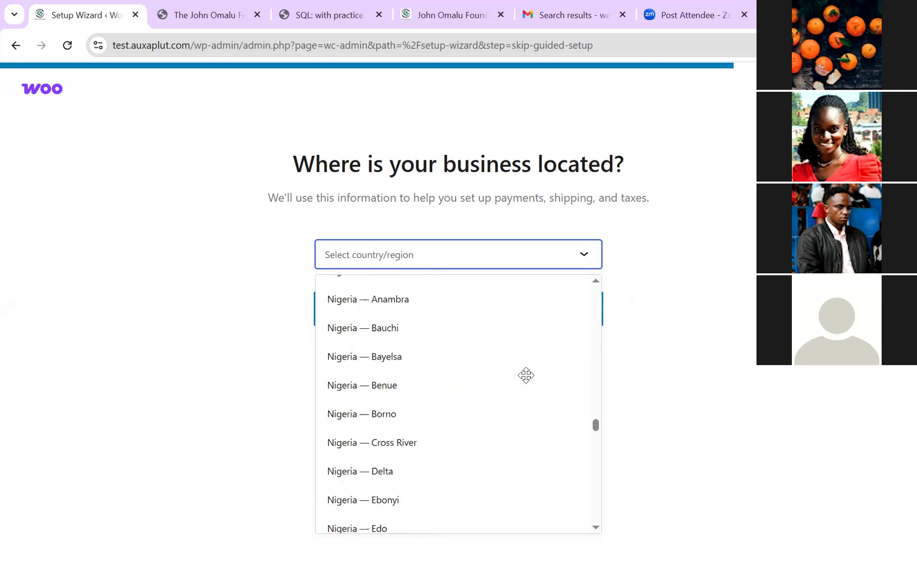
scroll(526, 375, up, 2)
scroll(525, 375, up, 1)
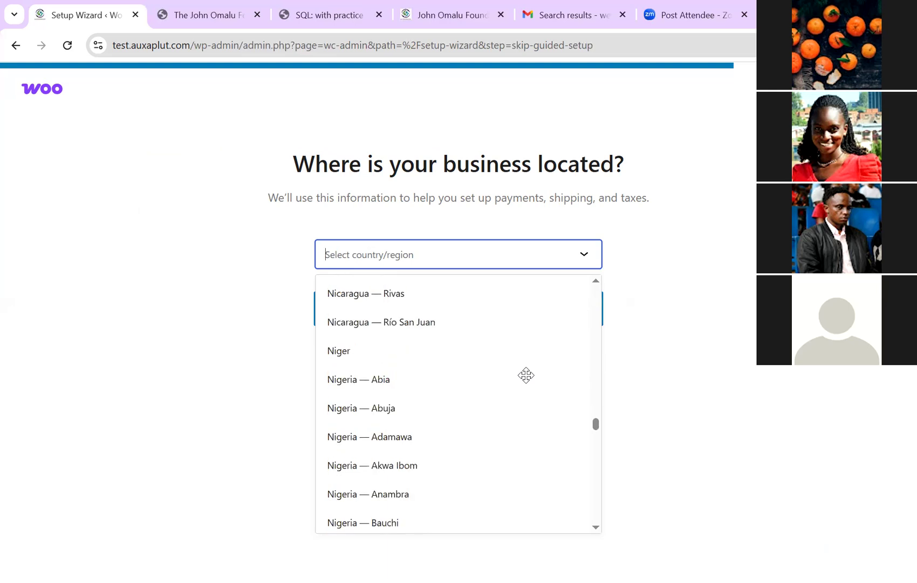
scroll(526, 374, down, 6)
scroll(526, 375, down, 2)
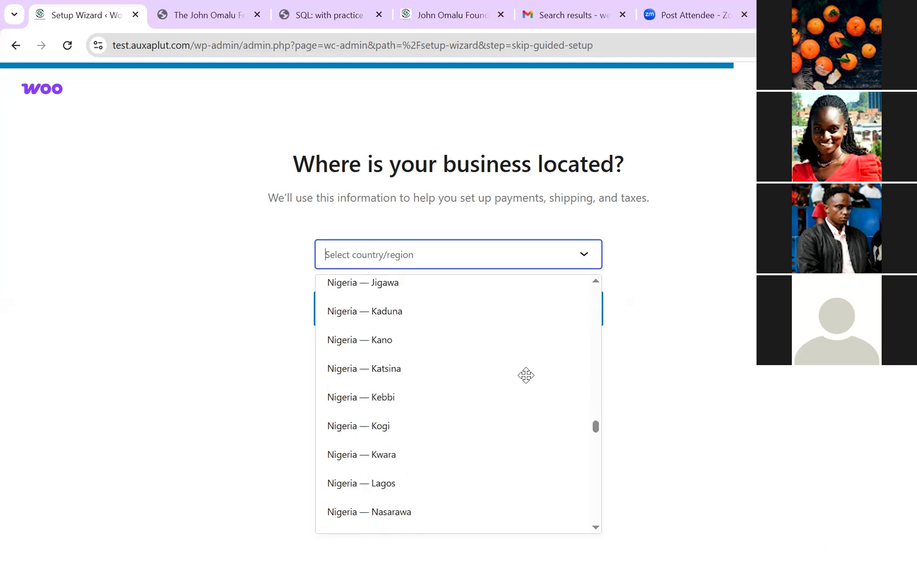
scroll(526, 374, down, 2)
click(526, 374)
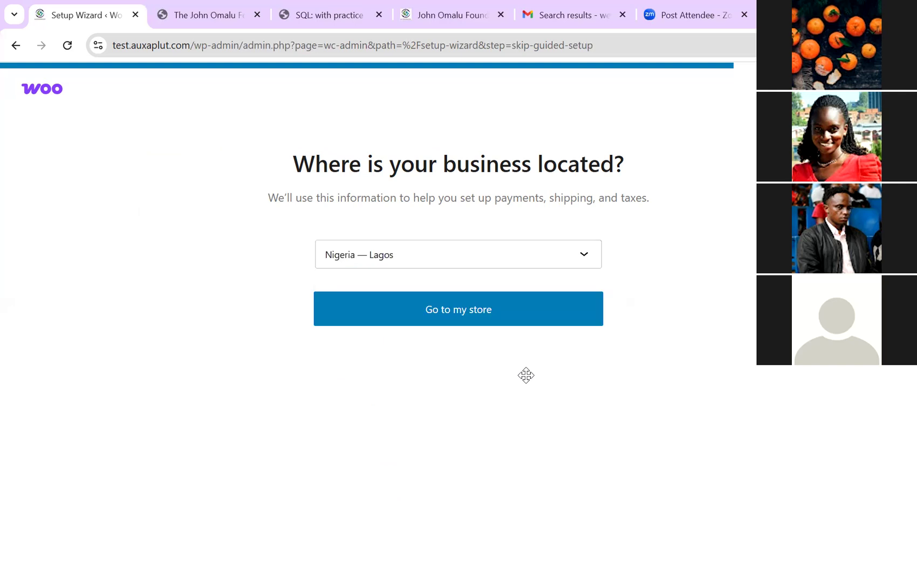
key(Return)
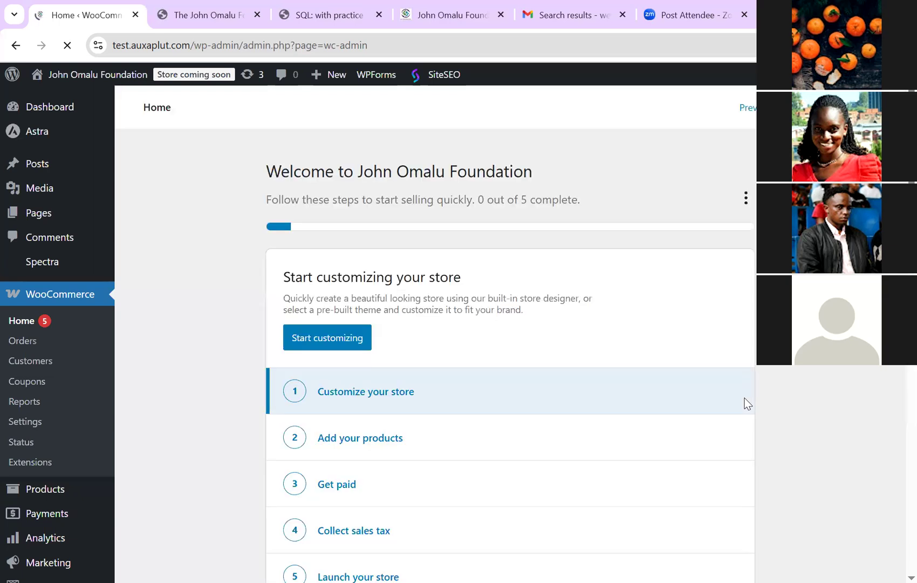
Look through the WooCommerce home page from the setup tasks to the stats overview, and open the task for adding products
scroll(744, 402, down, 5)
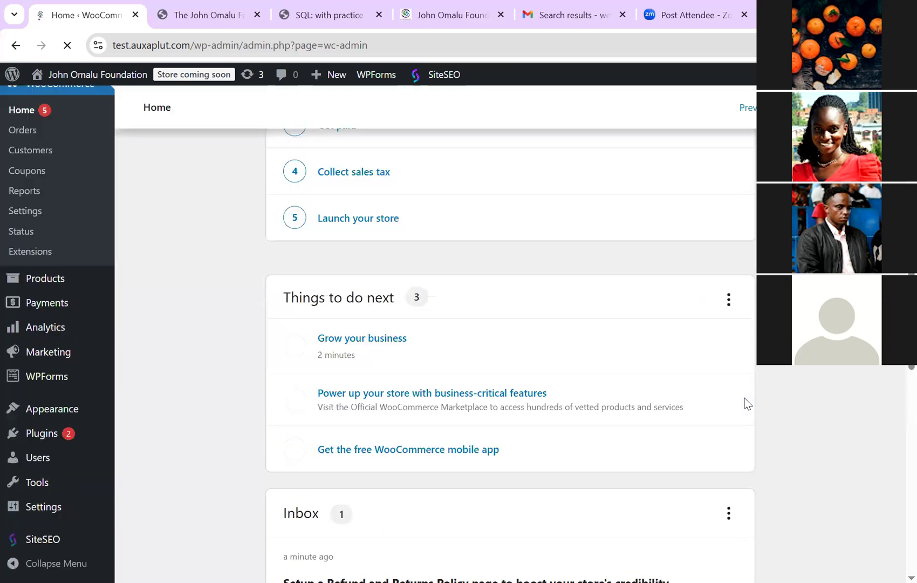
scroll(745, 402, down, 4)
scroll(745, 402, down, 5)
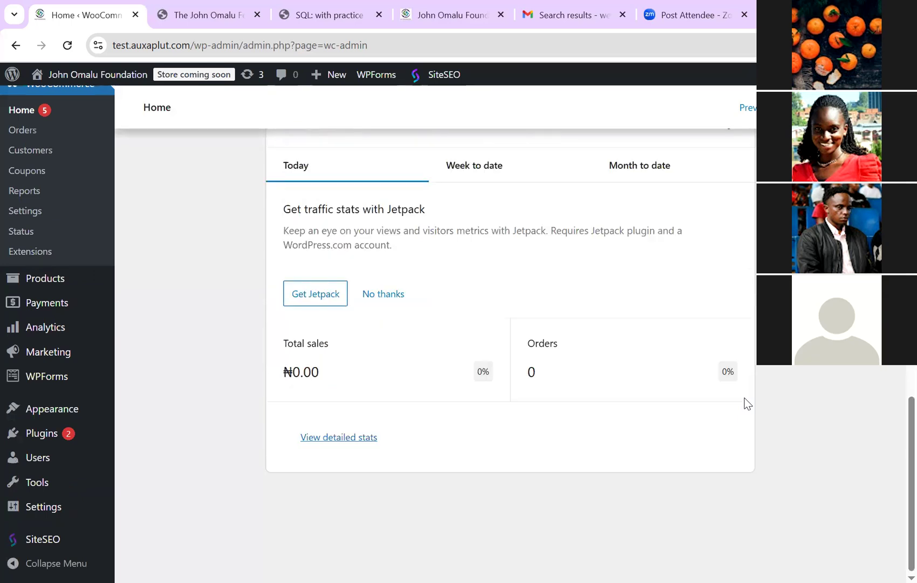
scroll(744, 403, up, 2)
scroll(744, 403, up, 1)
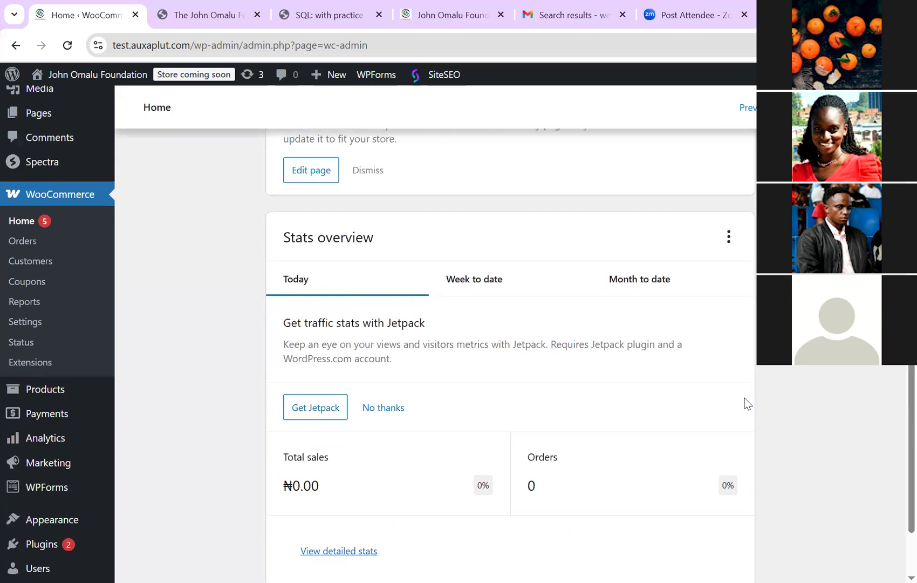
scroll(745, 402, down, 1)
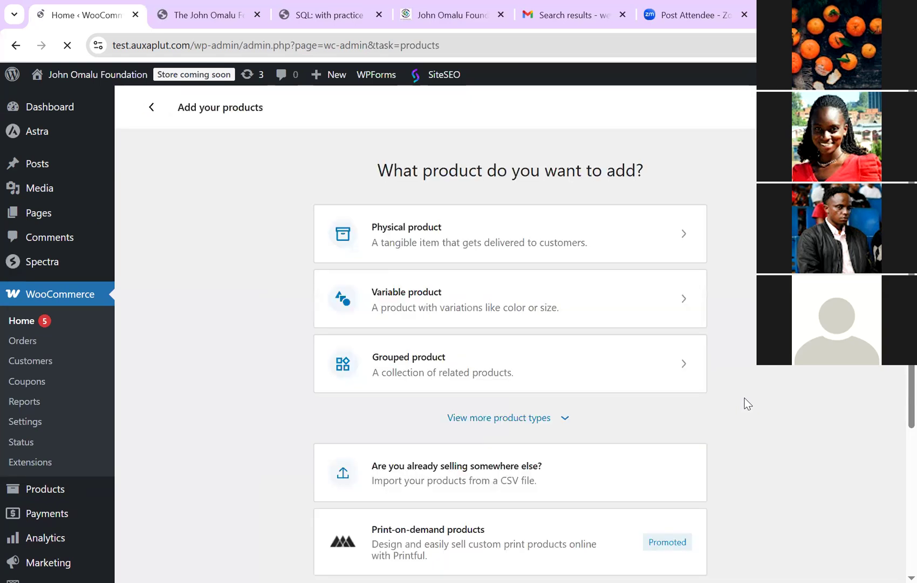
Review the available product types and import options, and start a new physical product
scroll(744, 399, down, 4)
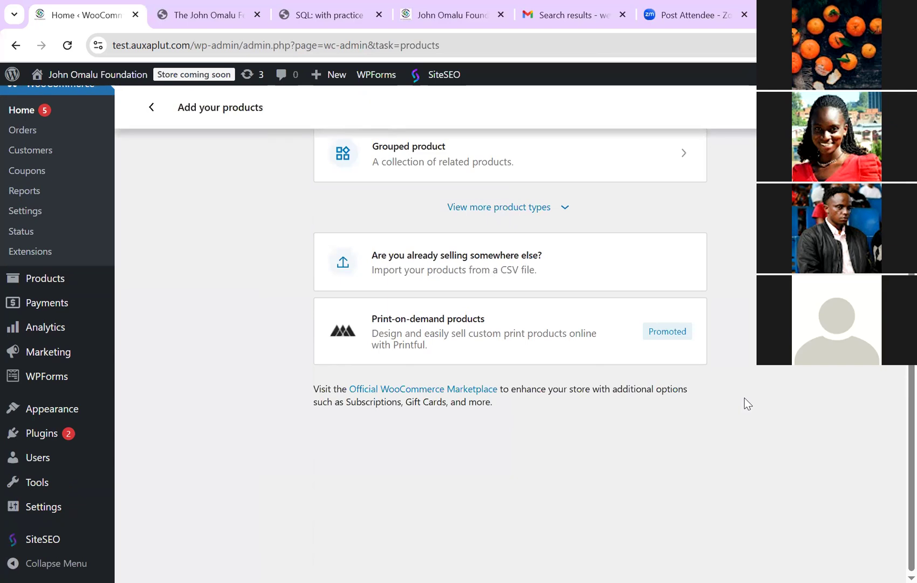
scroll(744, 399, up, 4)
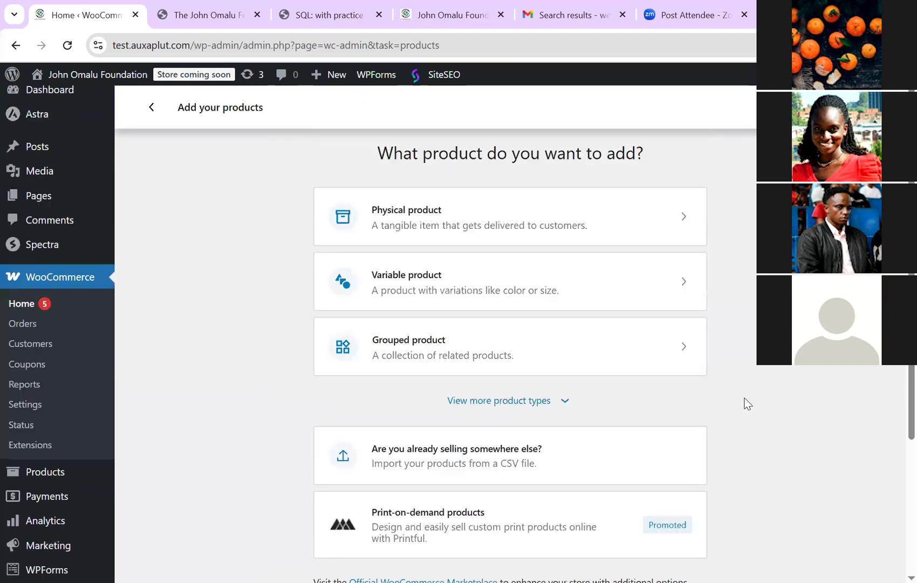
scroll(744, 404, down, 4)
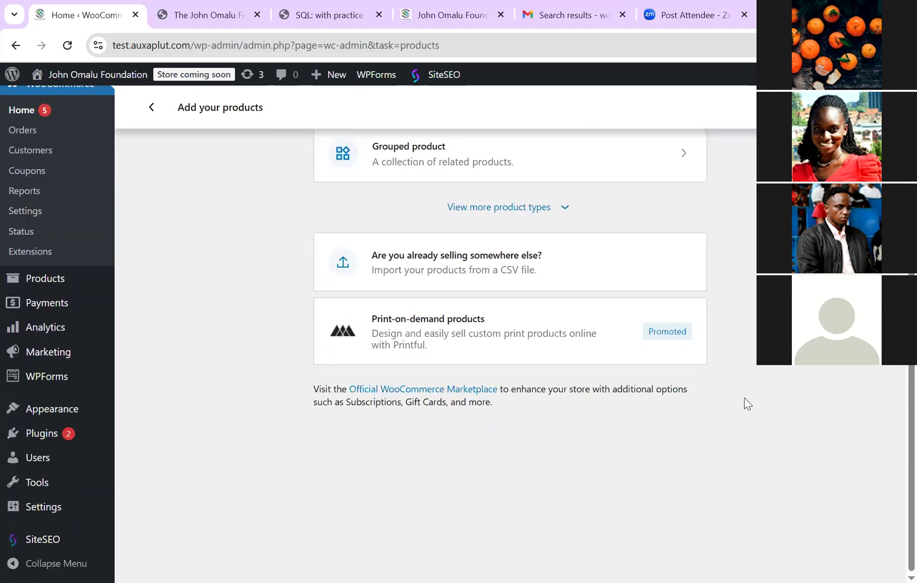
scroll(744, 398, up, 4)
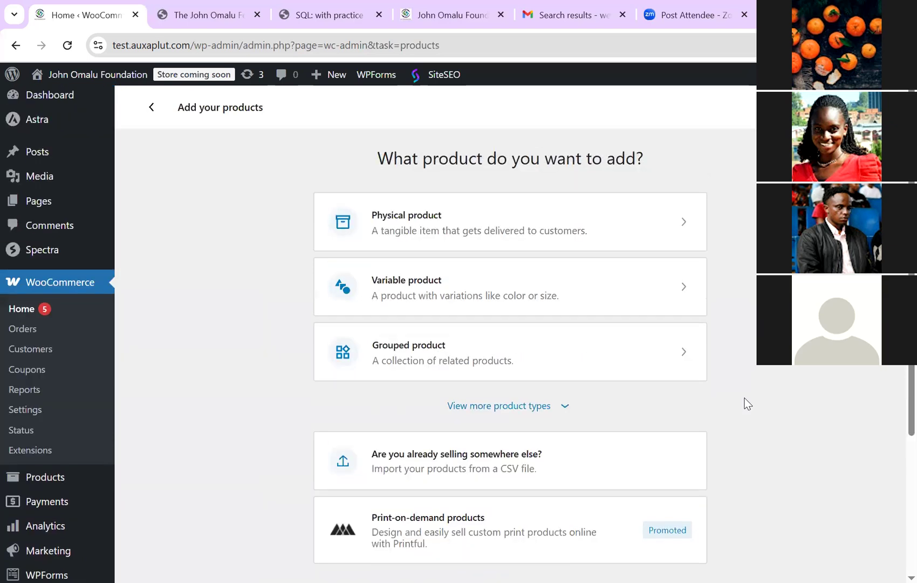
scroll(744, 404, up, 1)
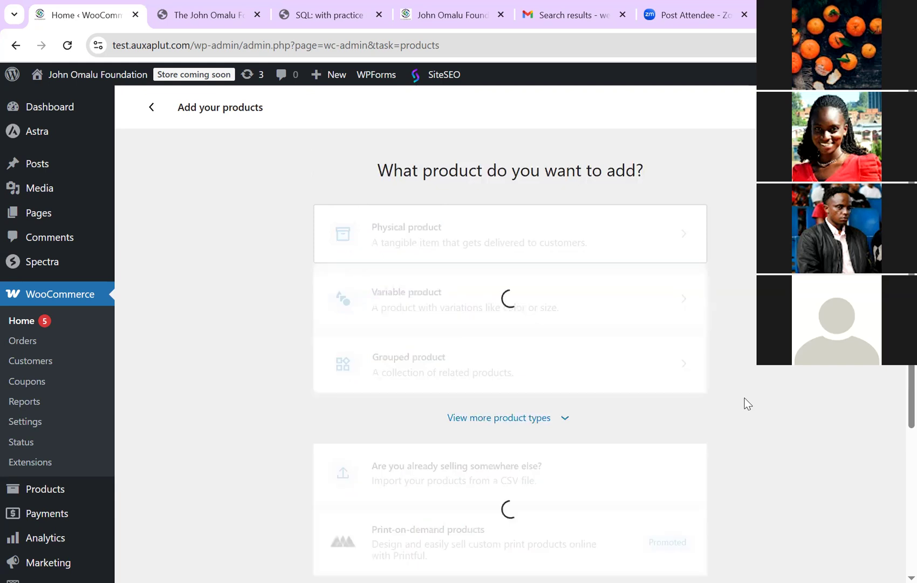
Dismiss the guided product tour and look over the blank product form from the name field to the description editor
scroll(744, 404, down, 4)
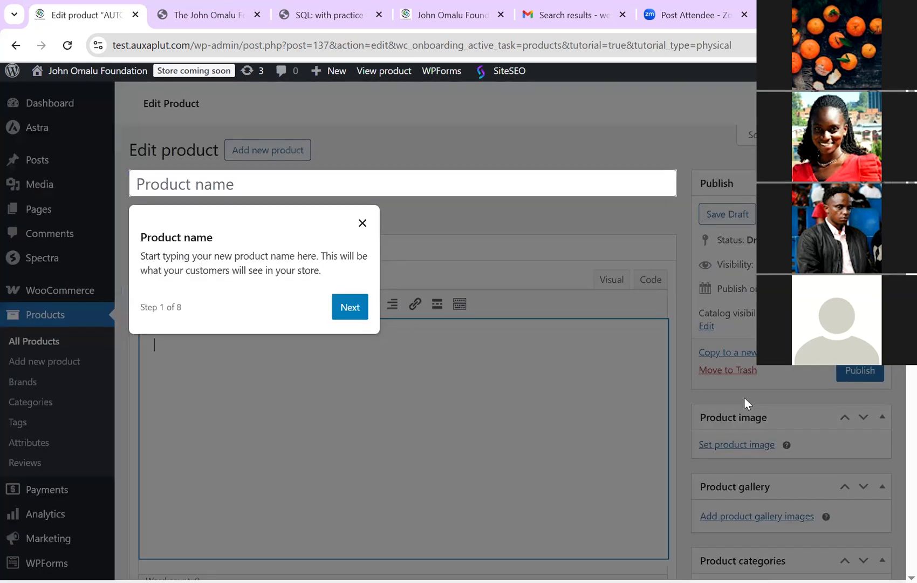
scroll(744, 397, down, 3)
scroll(747, 402, up, 3)
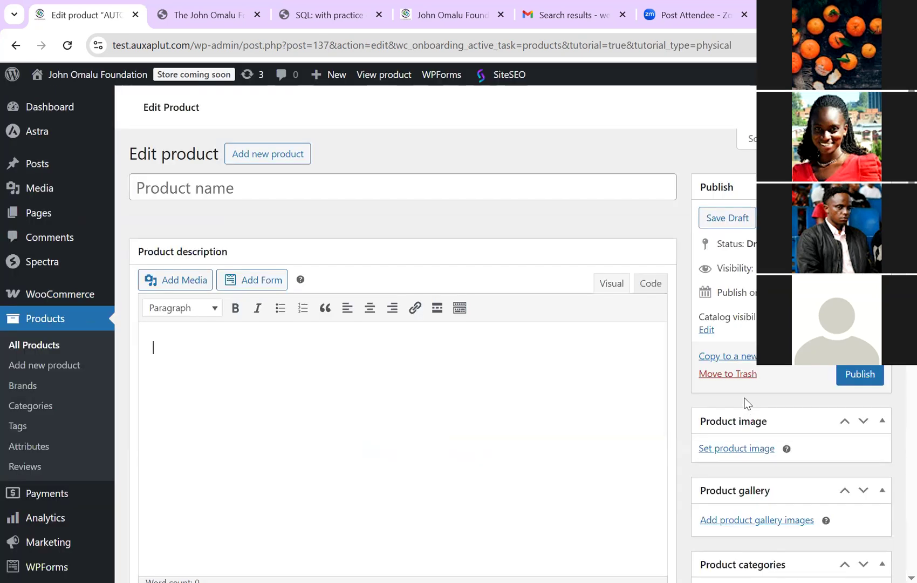
scroll(744, 401, down, 3)
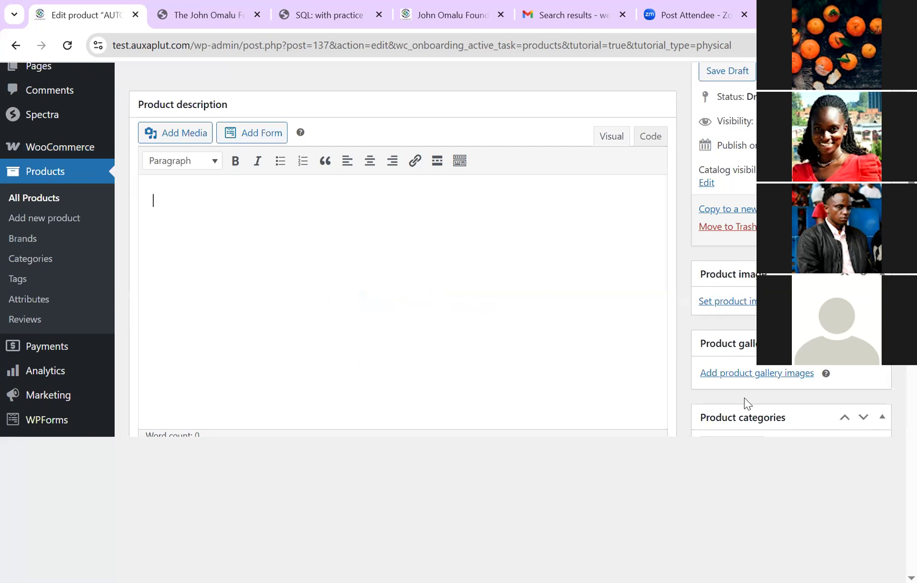
scroll(747, 402, up, 3)
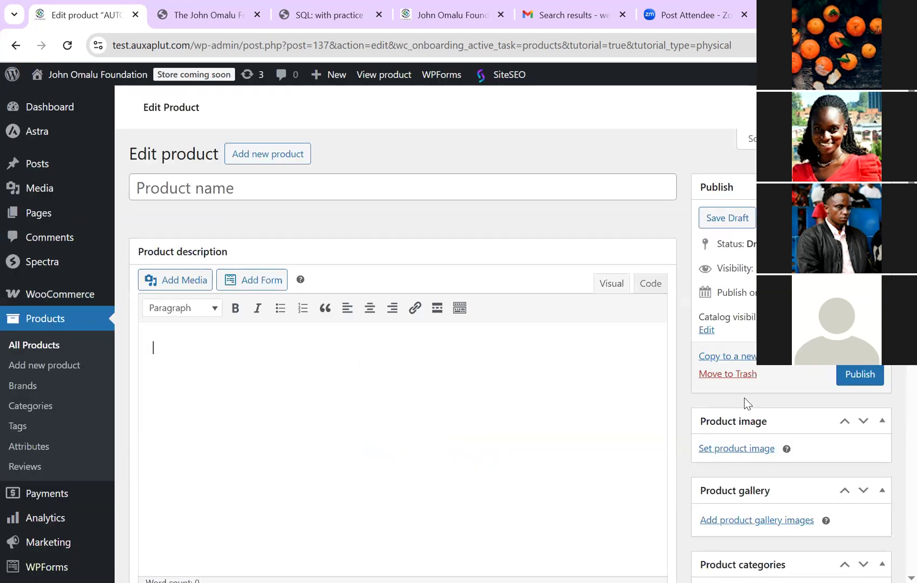
scroll(747, 401, down, 1)
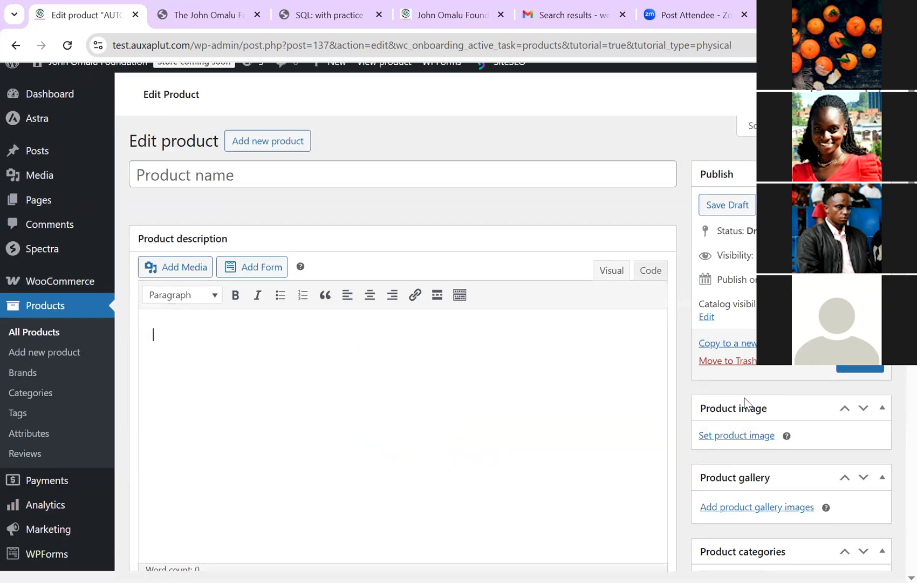
Show the product form's screen options and turn off the full-height editor and distraction-free functionality
scroll(745, 402, up, 1)
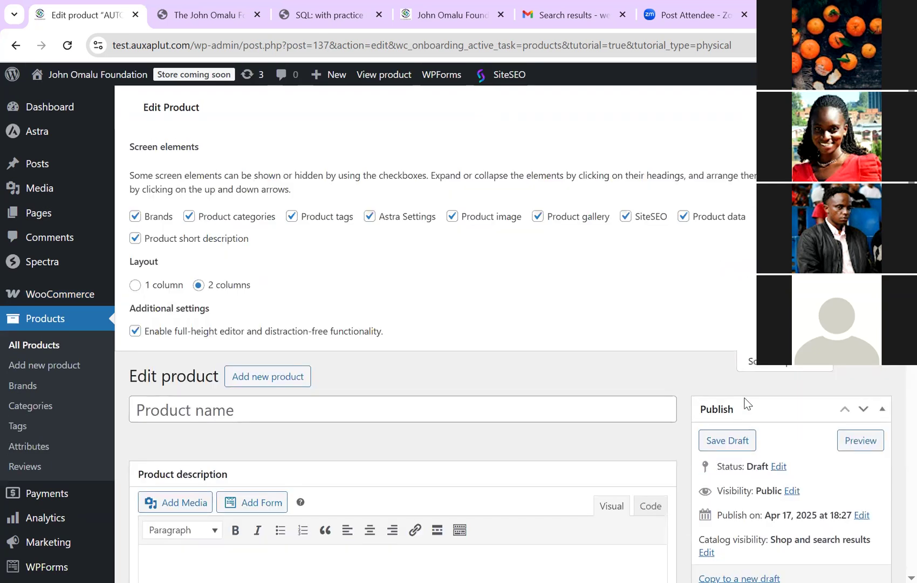
scroll(745, 404, down, 7)
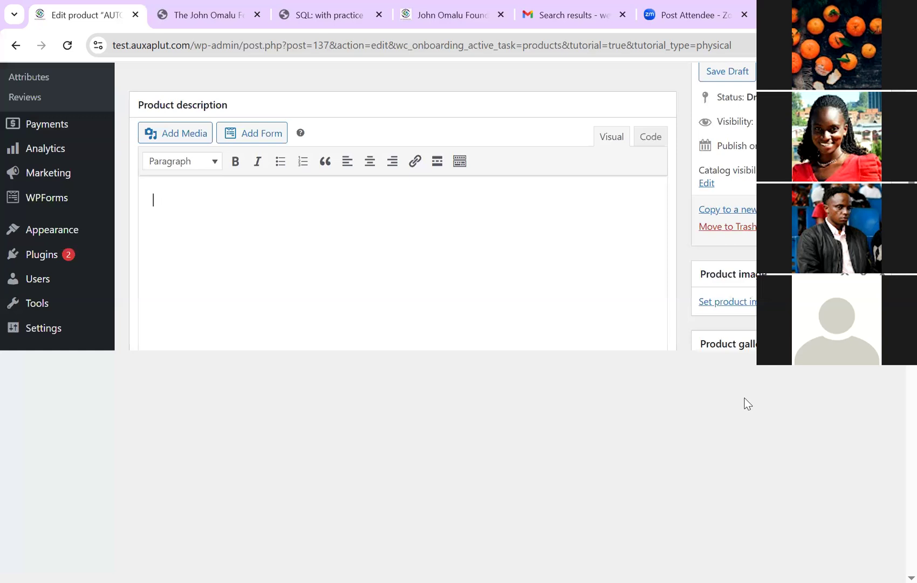
scroll(744, 399, up, 4)
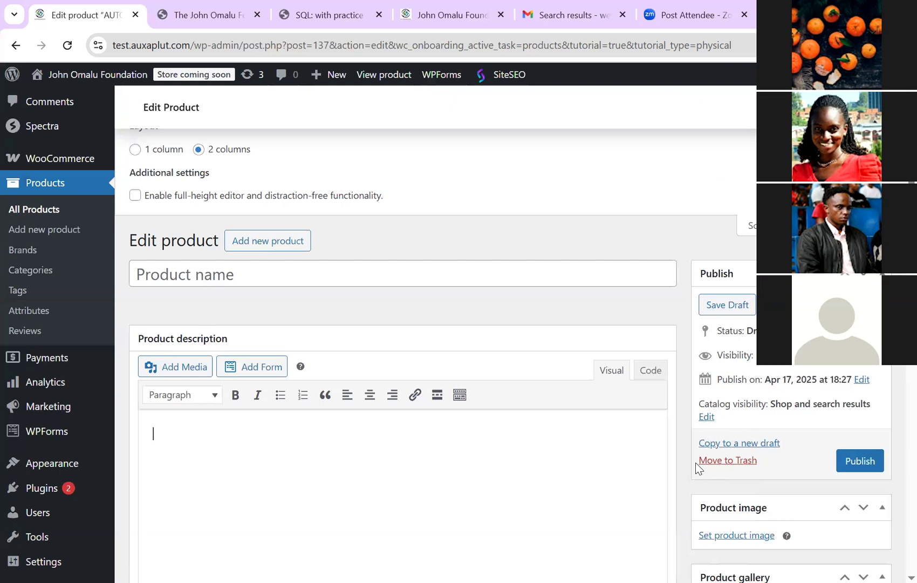
Name the product "The Skin" and fill its description with the placeholder text "Hdhdhdhdjdjdjdjdjsjsjs"
text(The)
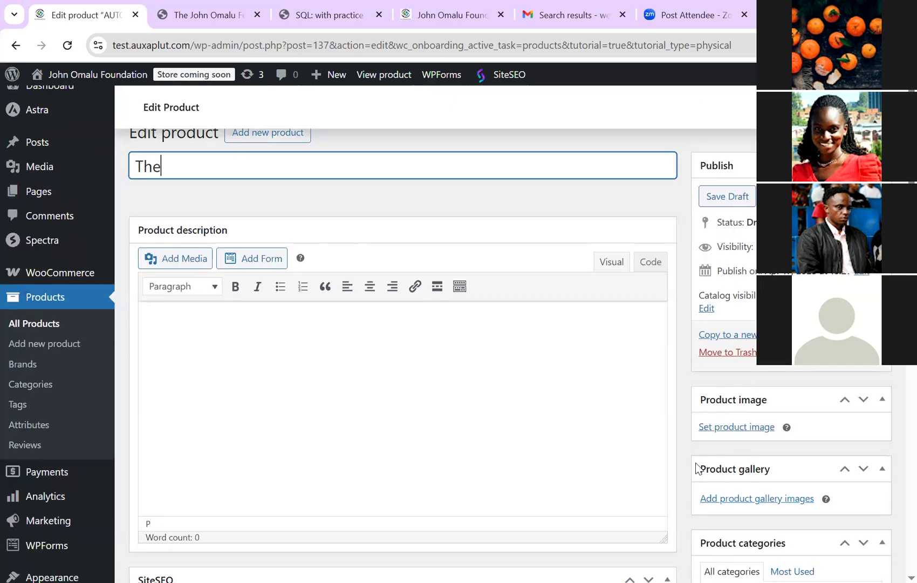
text( Skin)
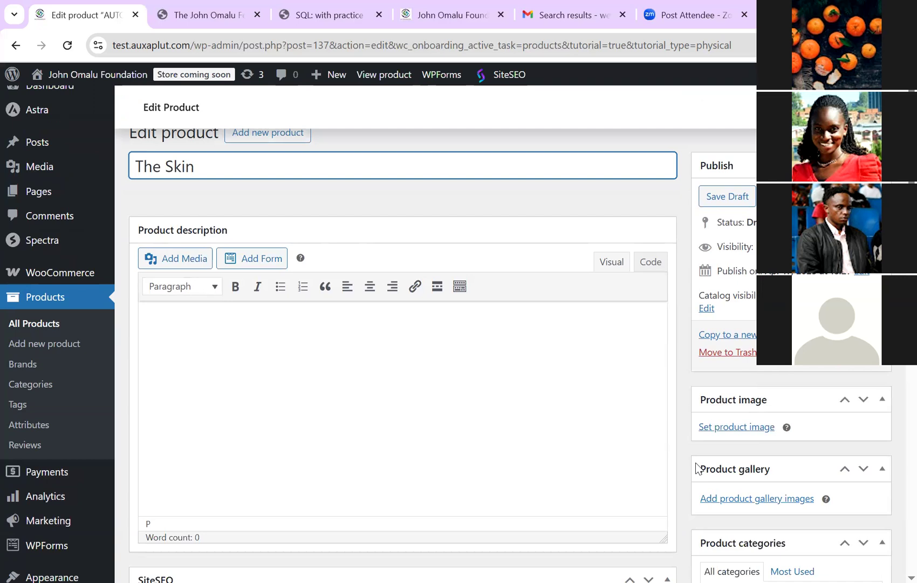
key(Tab)
text(Hdhdhdhdjdjdjdjdjsj)
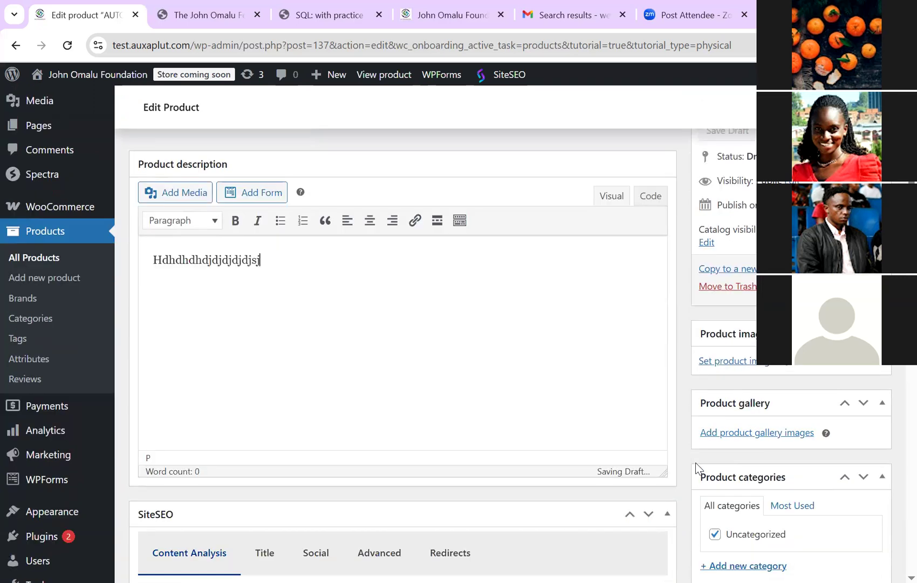
text(sjs)
Look over the product form's SEO analysis, categories, tags, brands and Astra settings, and return to the product name
scroll(696, 462, down, 10)
scroll(696, 462, down, 2)
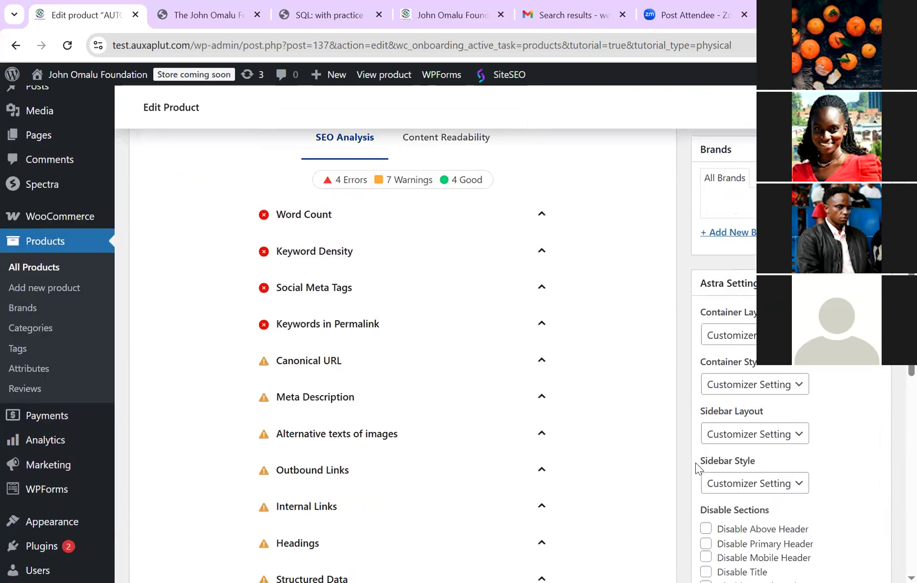
scroll(696, 462, up, 3)
scroll(696, 462, up, 3)
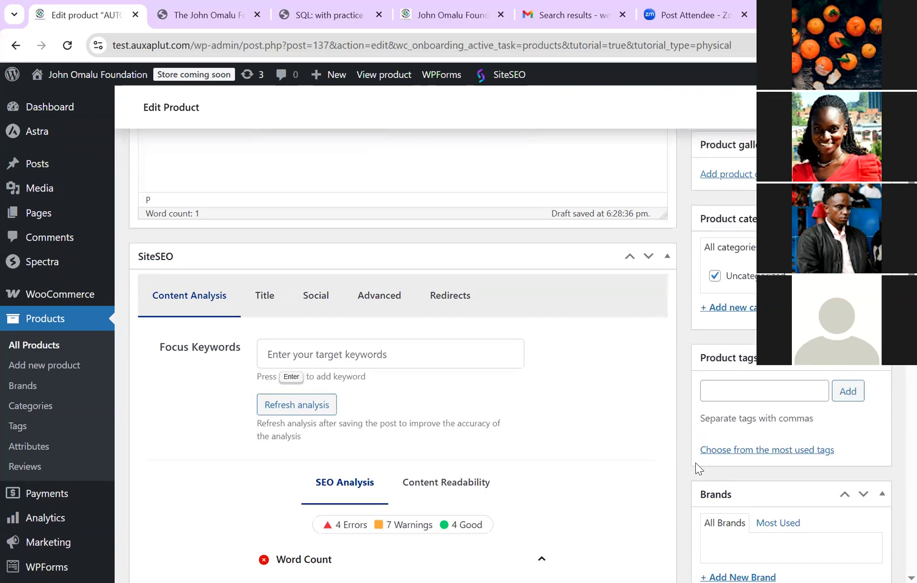
scroll(696, 462, up, 6)
scroll(696, 462, down, 5)
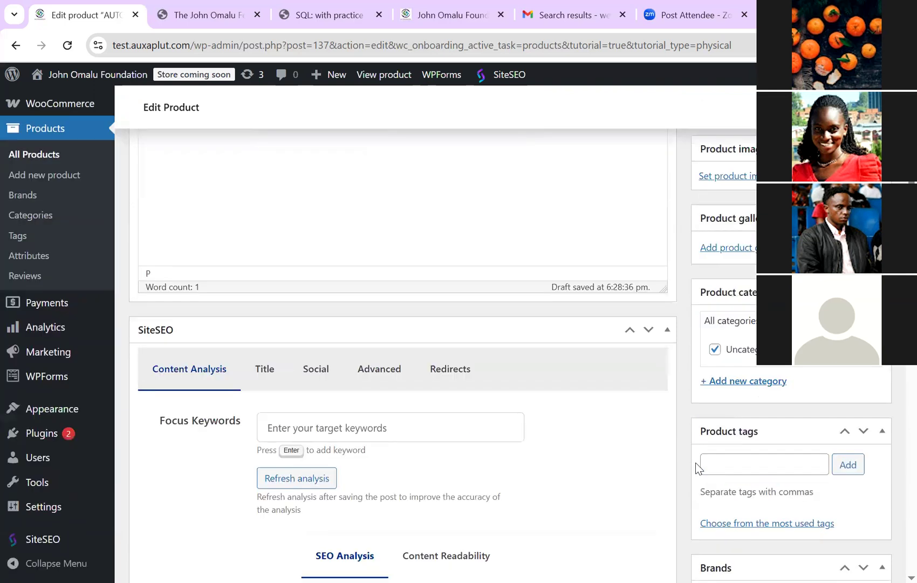
scroll(696, 462, up, 1)
scroll(696, 462, up, 3)
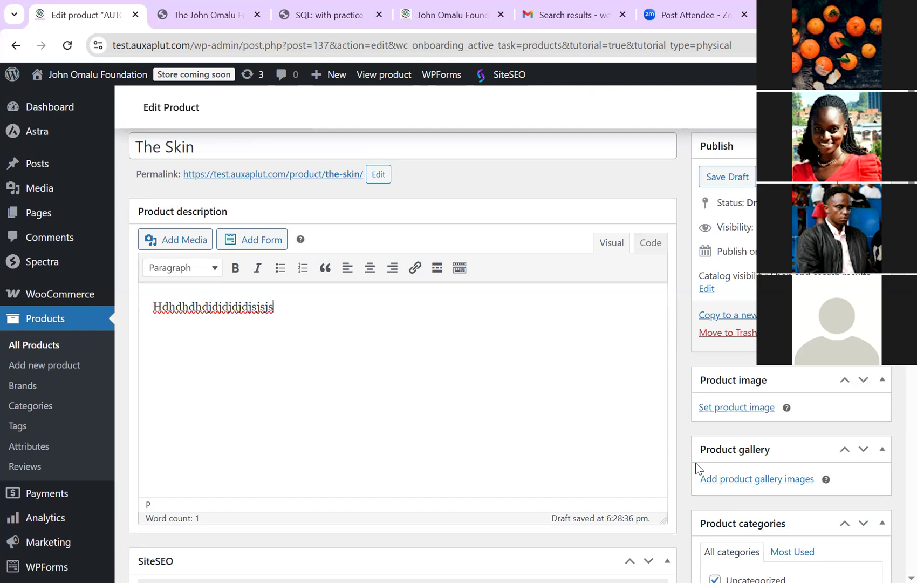
Set the photo of the JOSAN COVID-19 intervention rice bags as the product image and publish the product
scroll(690, 440, down, 3)
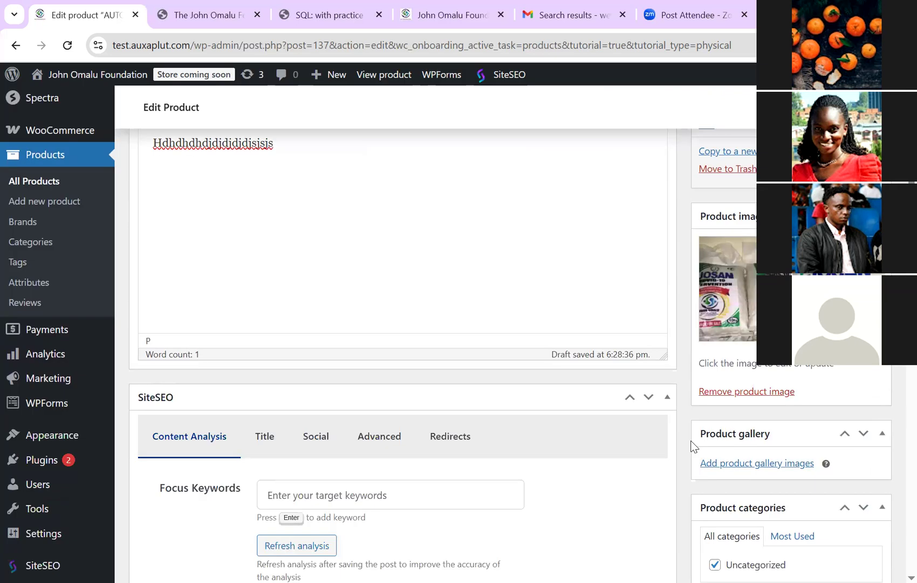
scroll(691, 439, down, 1)
scroll(694, 447, up, 5)
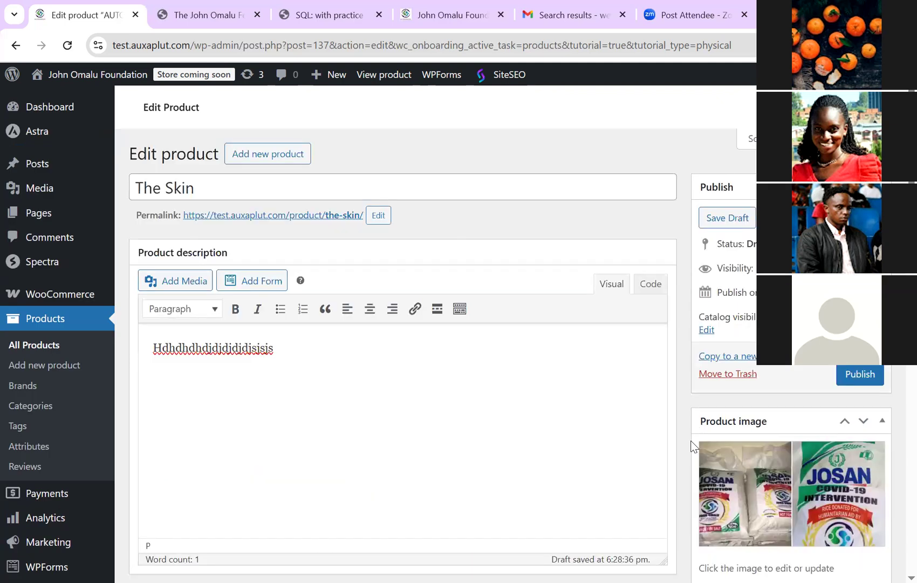
key(Return)
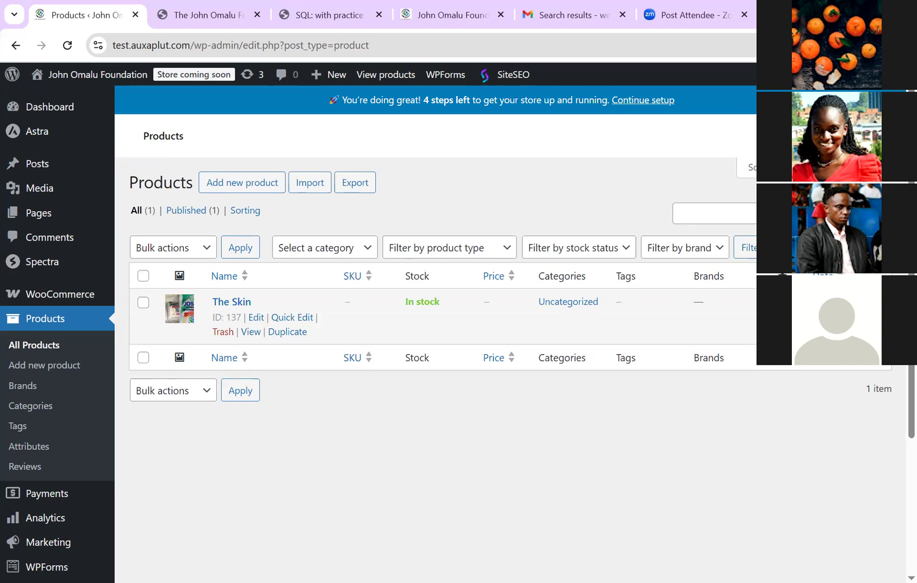
Search Google in a new browser tab for "product code for displaying woocommerce products"
key(ctrl+t)
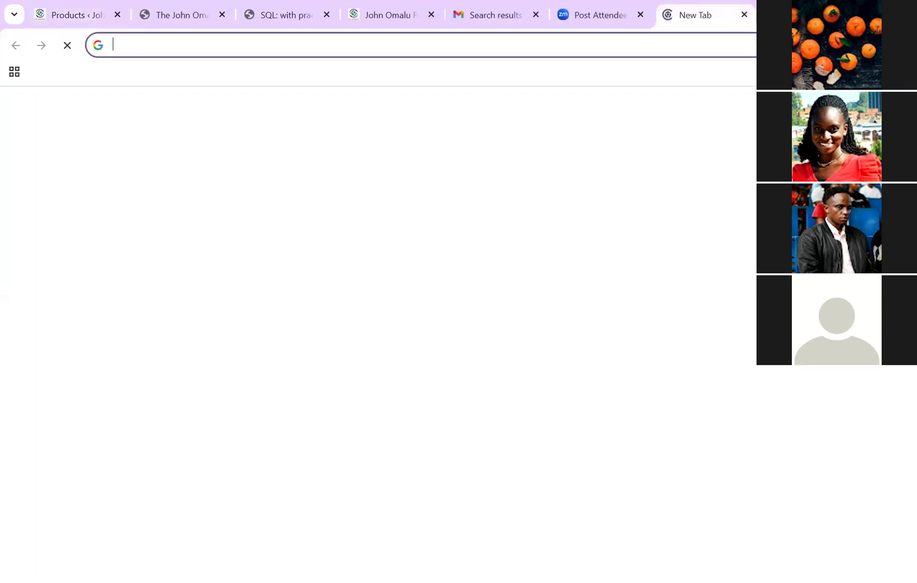
click(120, 54)
text(pr)
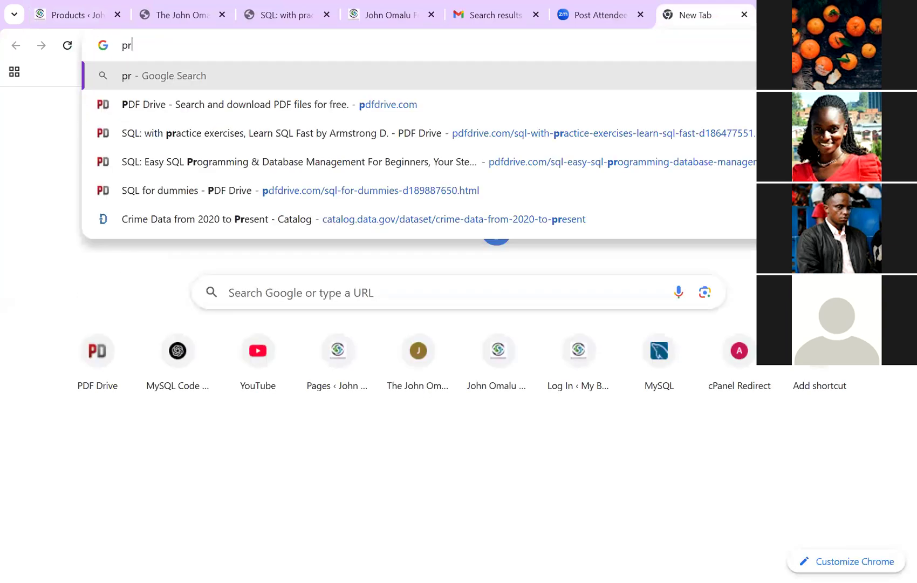
text(oduct c)
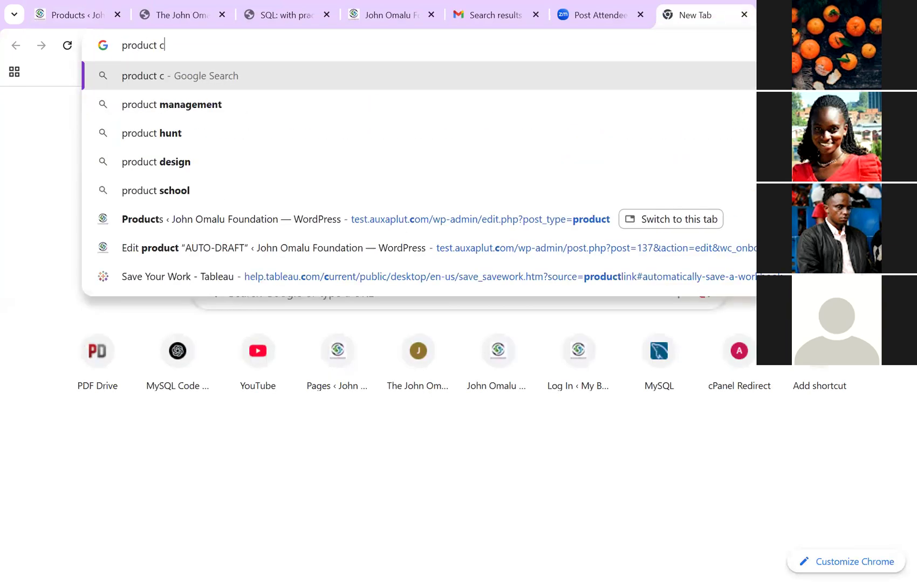
text(ode for)
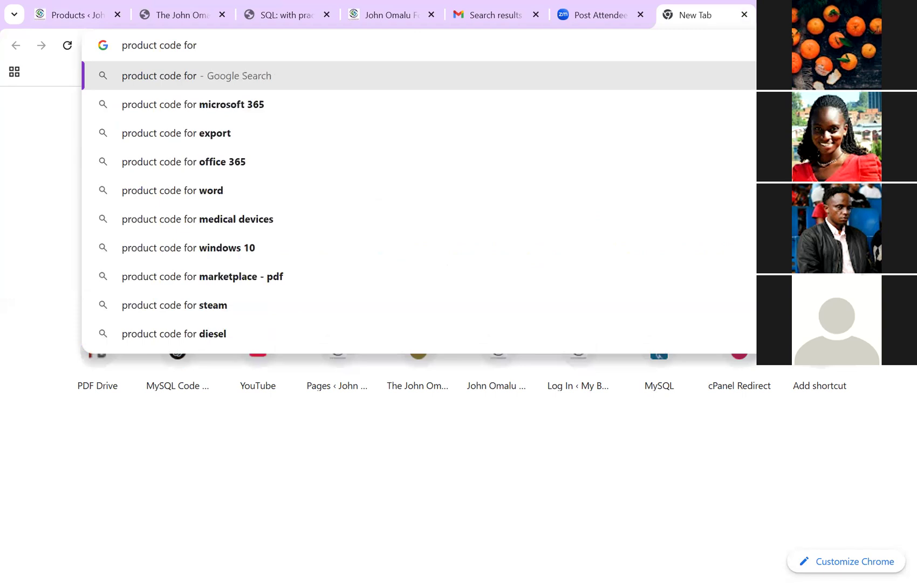
text( display)
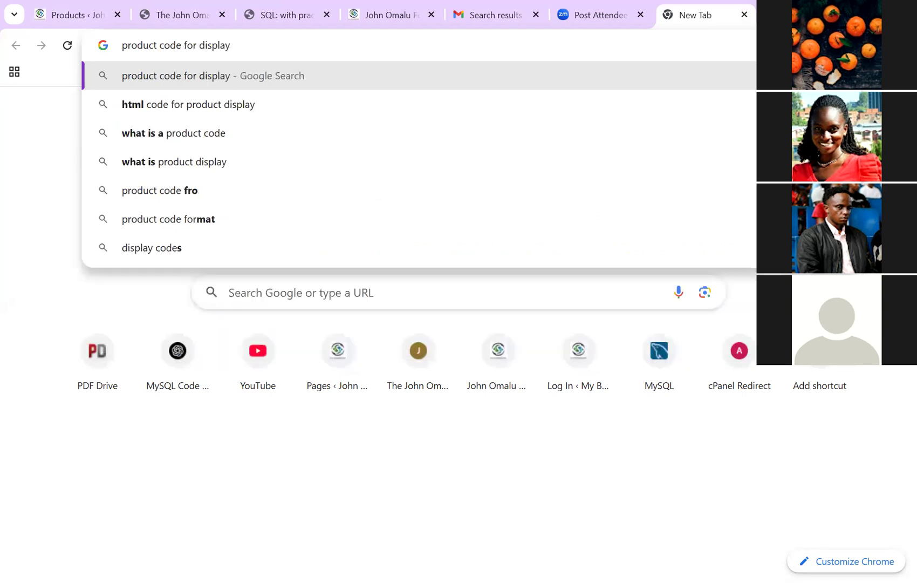
text(ing woo)
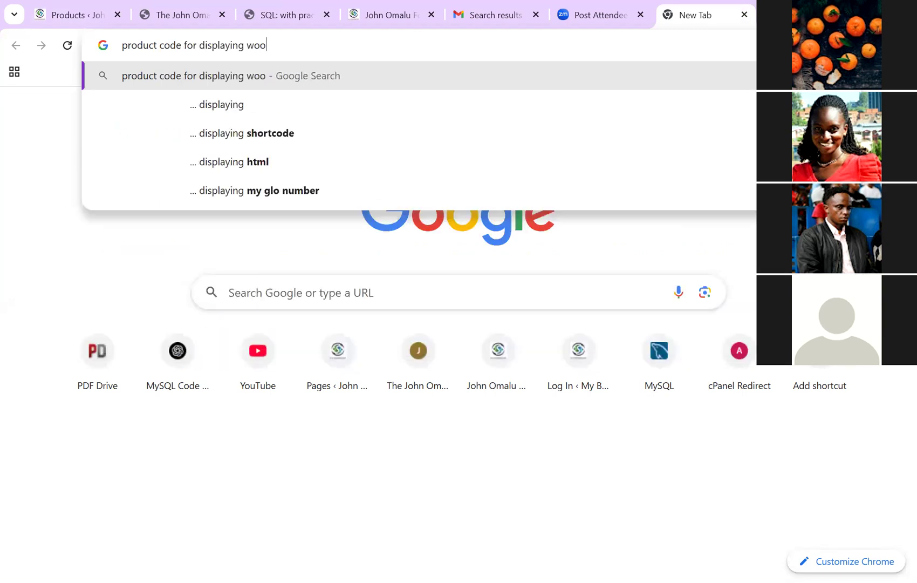
text(com)
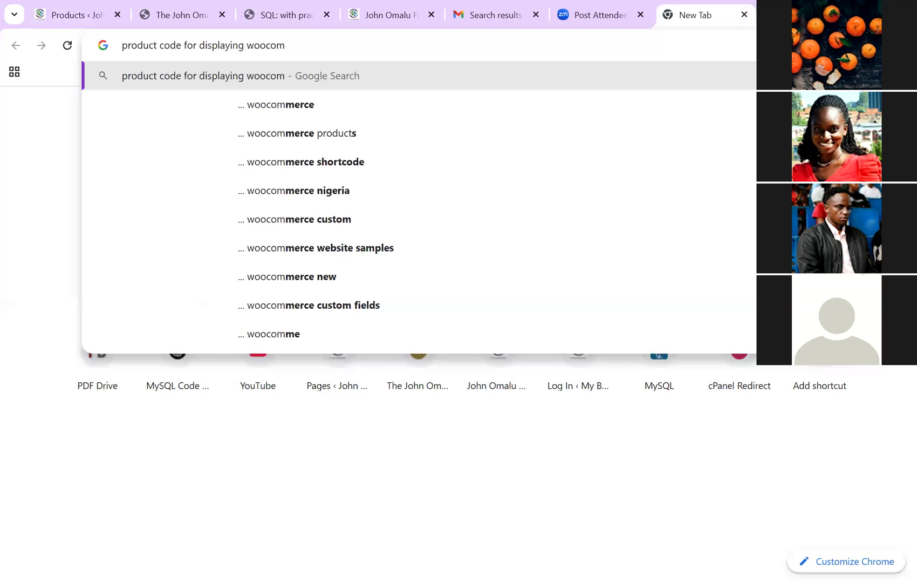
key(Down)
key(Down)
key(Return)
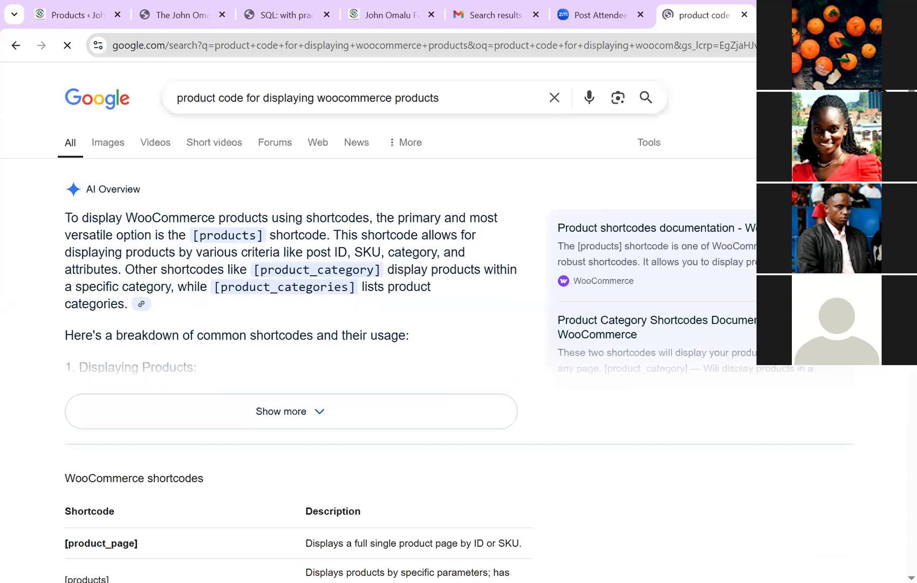
Look through the search results and open WooCommerce's documentation on its included shortcodes
scroll(377, 324, down, 2)
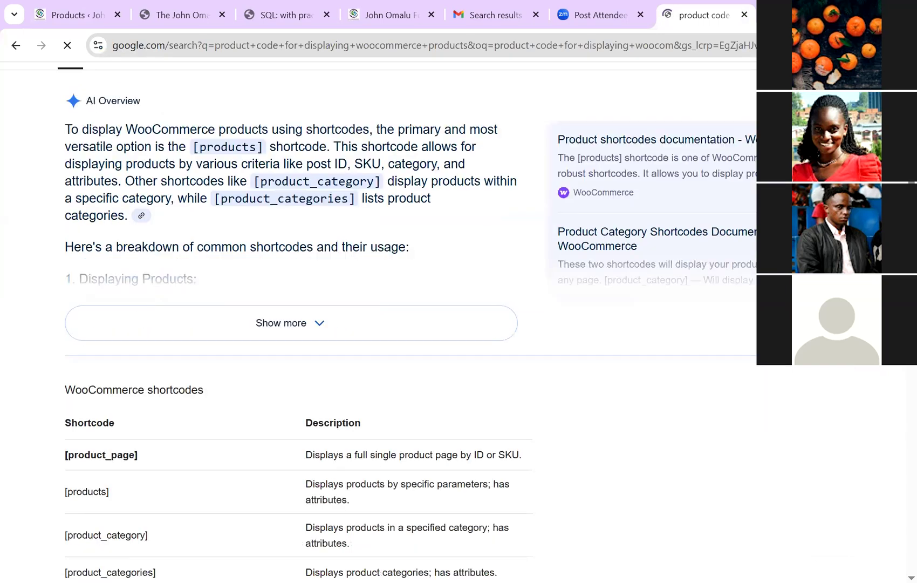
scroll(378, 324, down, 1)
scroll(378, 324, down, 3)
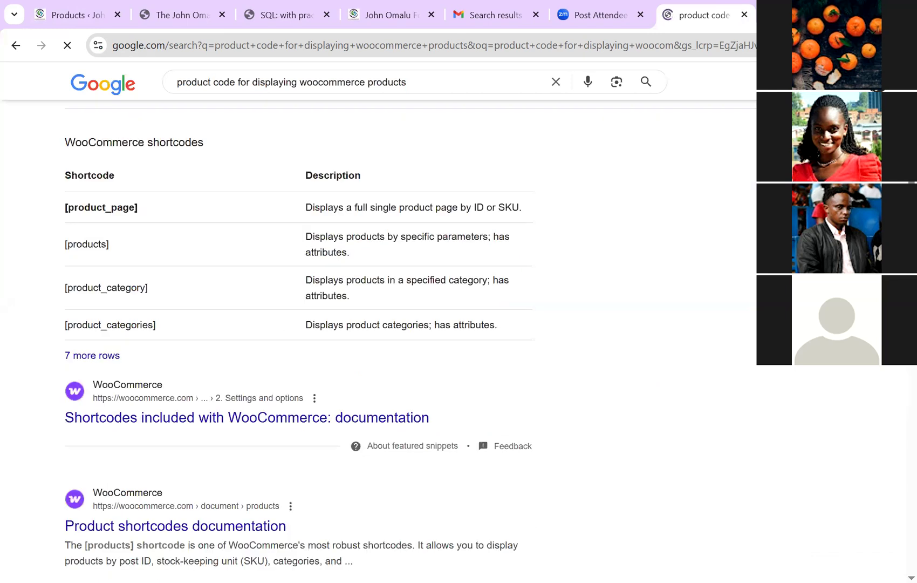
scroll(377, 324, down, 3)
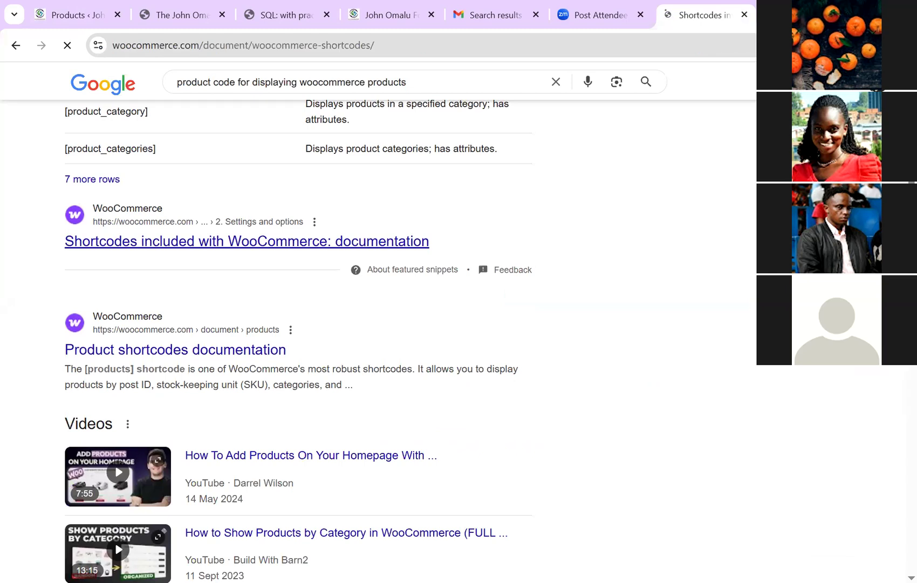
Read through the shortcode documentation from the introduction to the support section, examining the table of WooCommerce shortcodes
scroll(378, 323, down, 4)
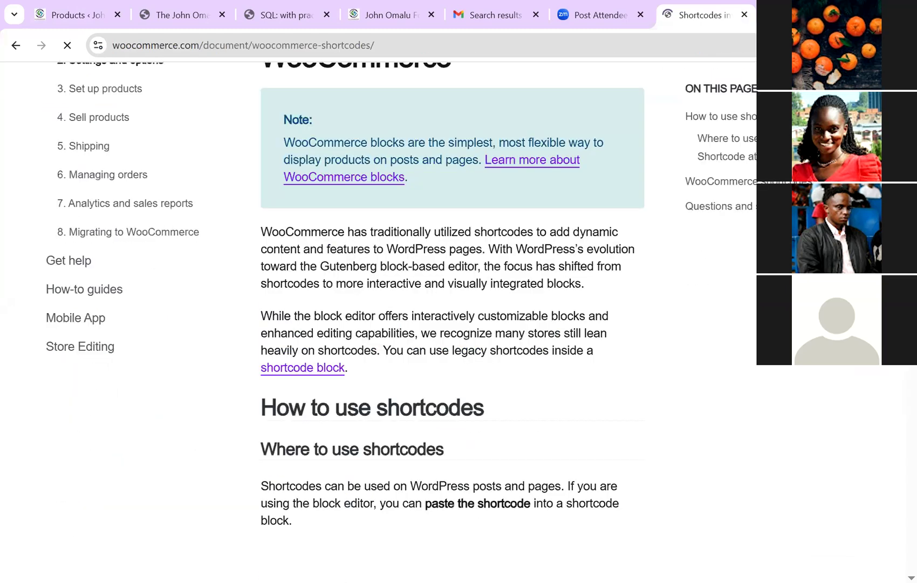
scroll(453, 297, down, 10)
scroll(454, 275, down, 8)
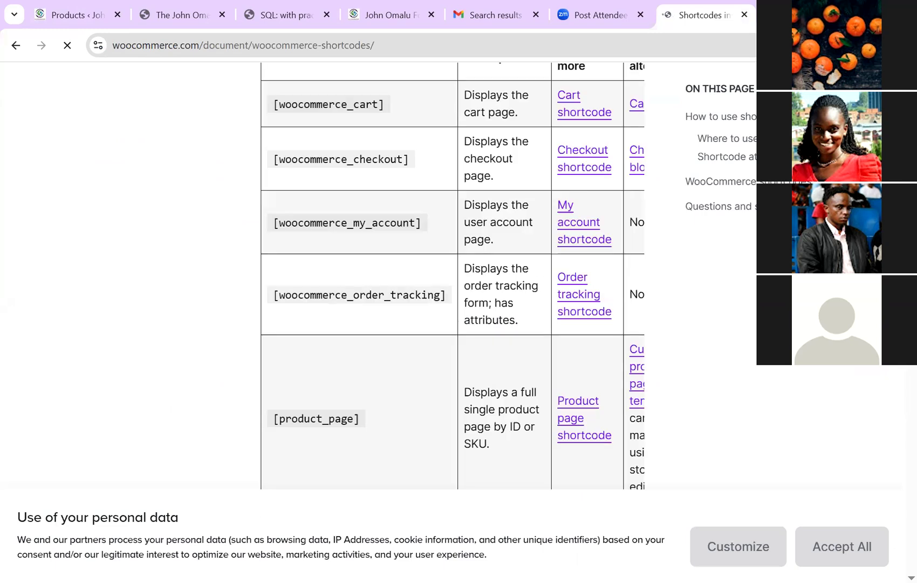
scroll(454, 275, up, 2)
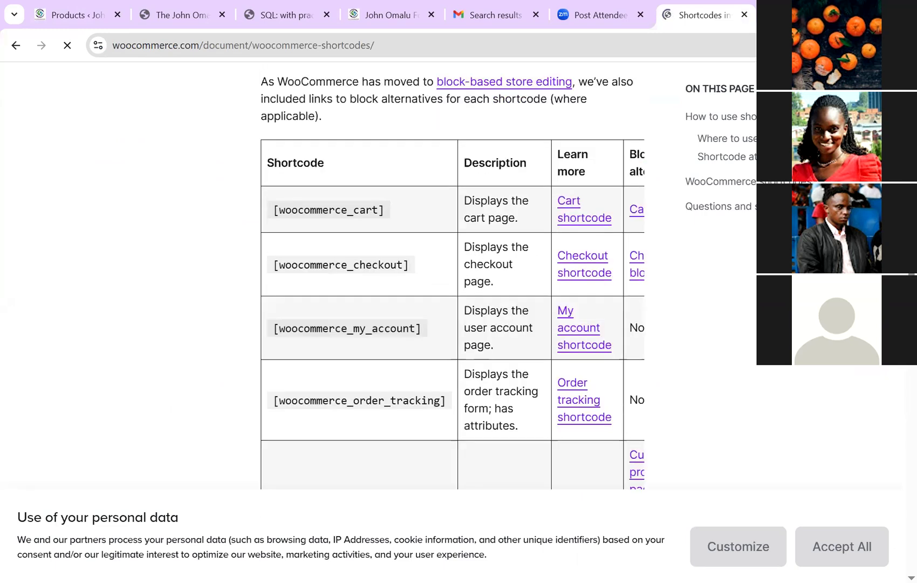
scroll(453, 275, down, 10)
scroll(453, 275, down, 6)
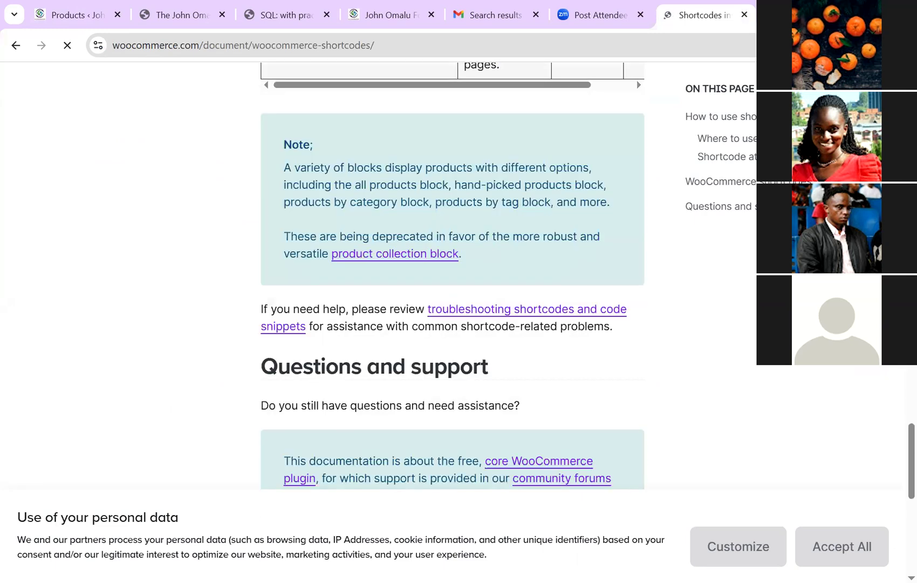
scroll(453, 275, down, 8)
scroll(453, 276, up, 8)
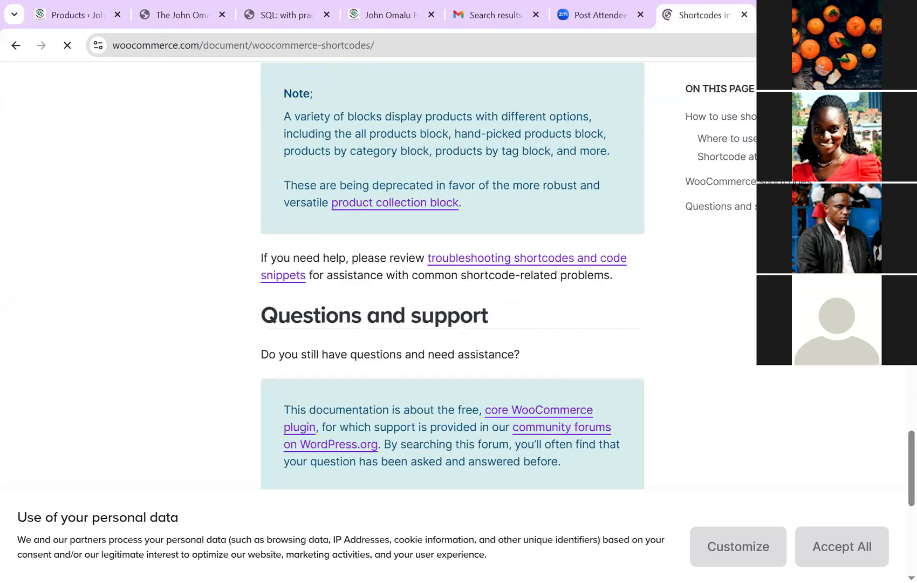
scroll(453, 275, up, 6)
scroll(453, 275, up, 1)
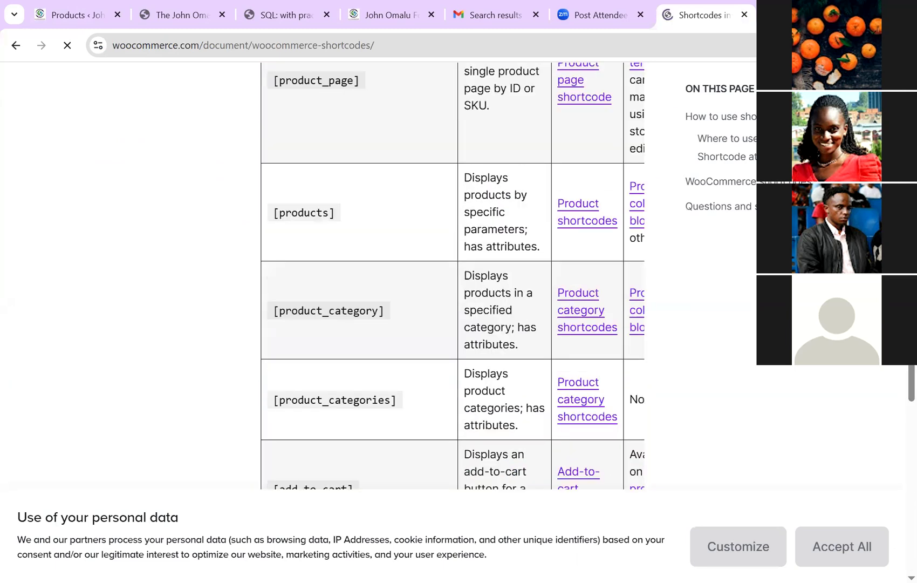
scroll(454, 275, up, 8)
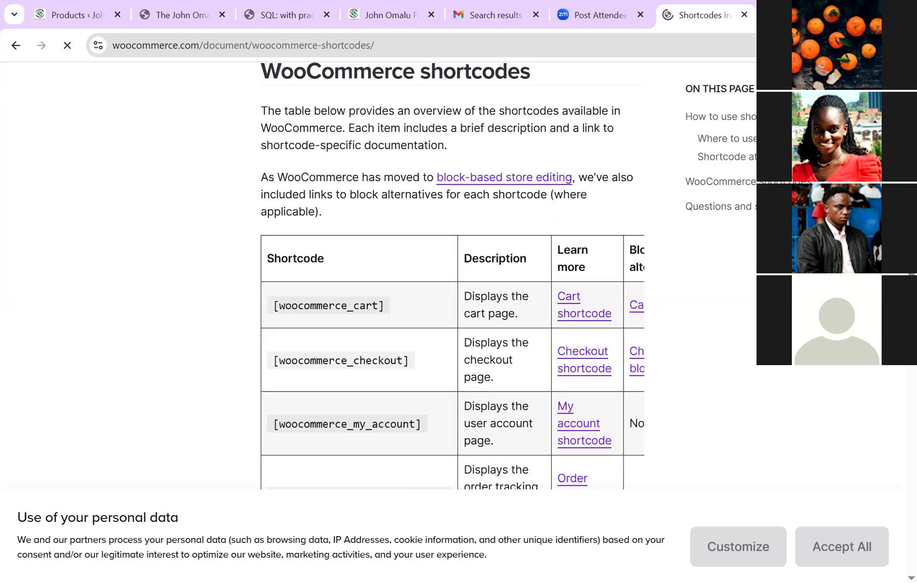
Examine the block alternatives listed for each shortcode in the table and the support notes below it
scroll(453, 275, up, 3)
scroll(452, 399, right, 2)
scroll(452, 275, down, 7)
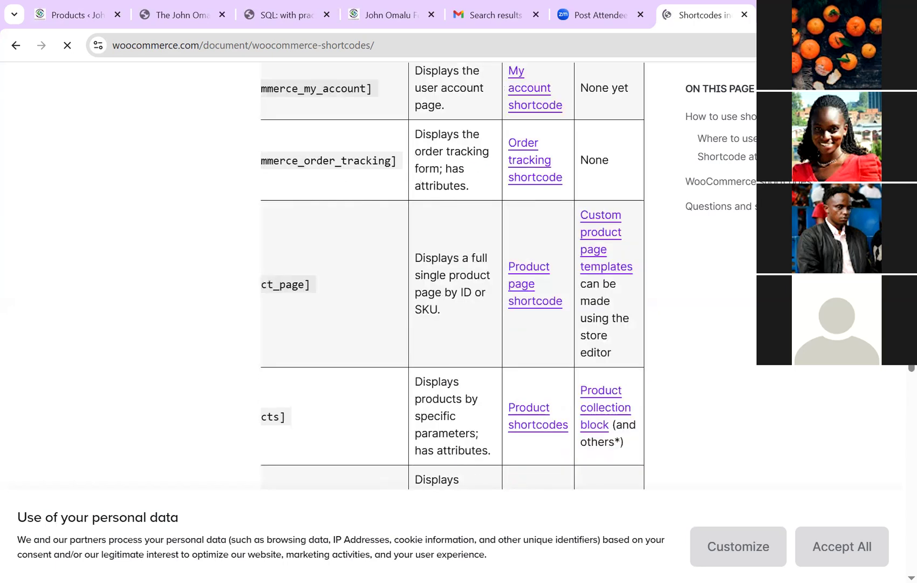
scroll(452, 275, down, 5)
scroll(452, 275, down, 8)
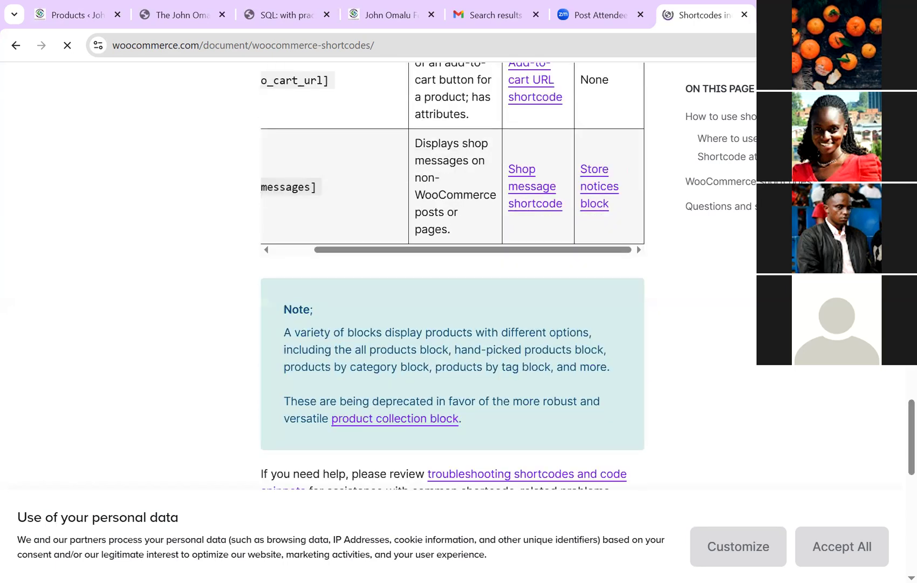
scroll(452, 275, down, 5)
scroll(452, 275, down, 4)
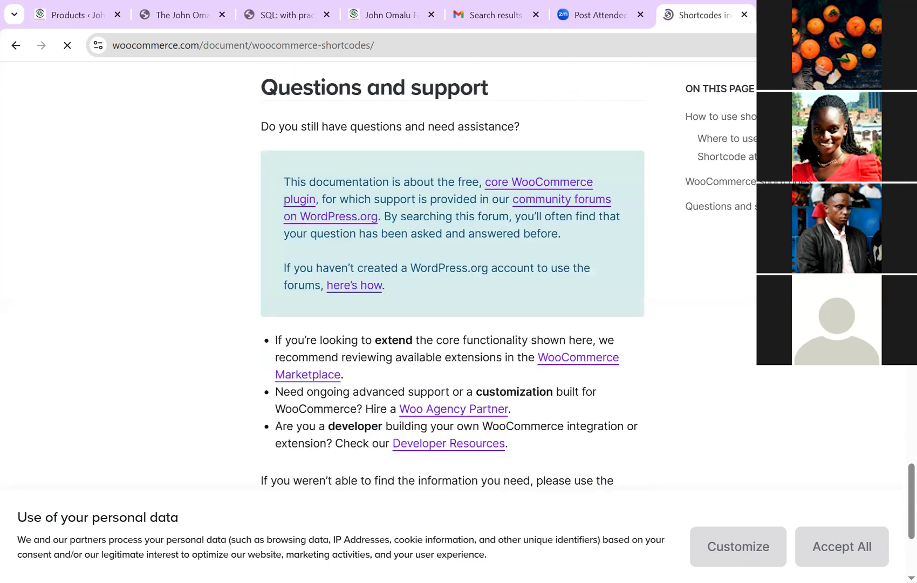
scroll(452, 275, down, 4)
Review the documentation's explanation of shortcode attributes and where to use shortcodes in the block editor
scroll(452, 275, up, 10)
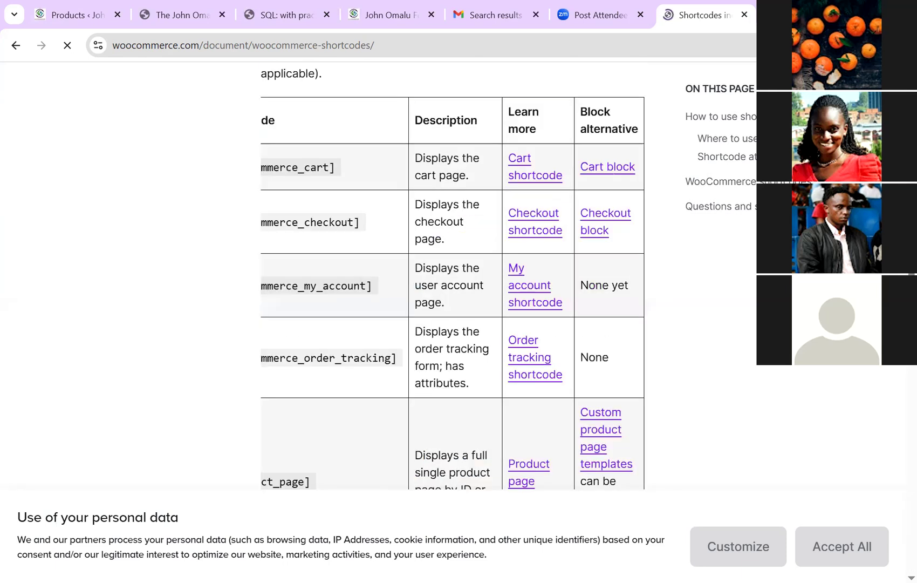
scroll(452, 275, up, 8)
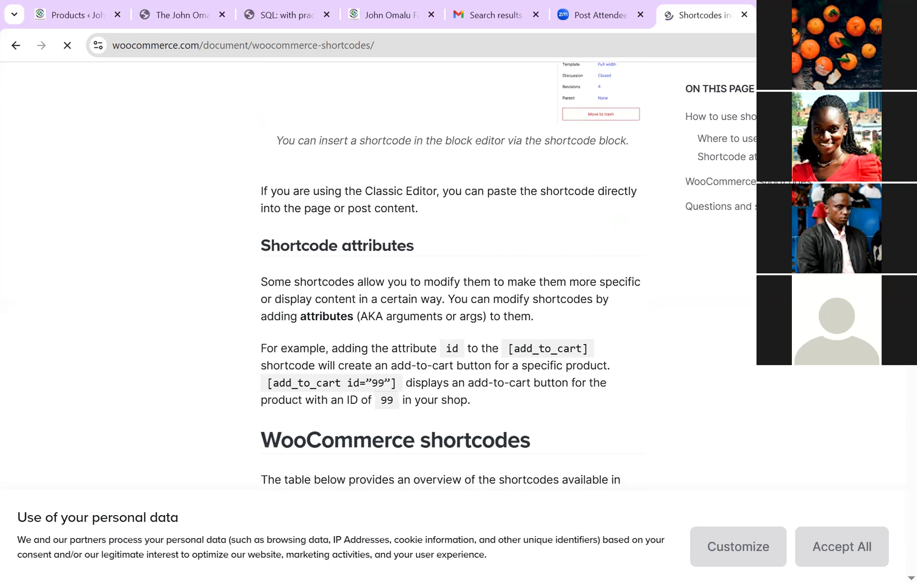
scroll(452, 275, up, 10)
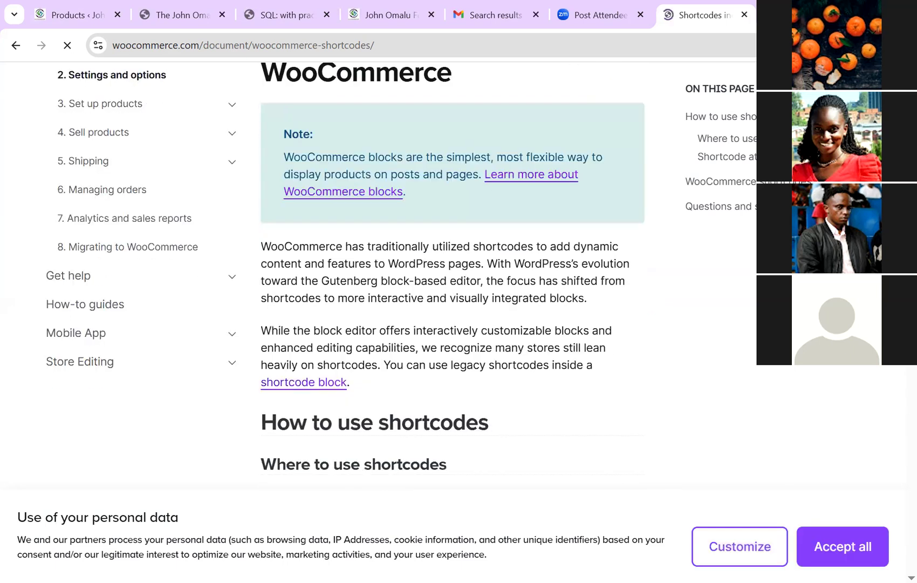
scroll(452, 275, down, 3)
scroll(452, 275, down, 3)
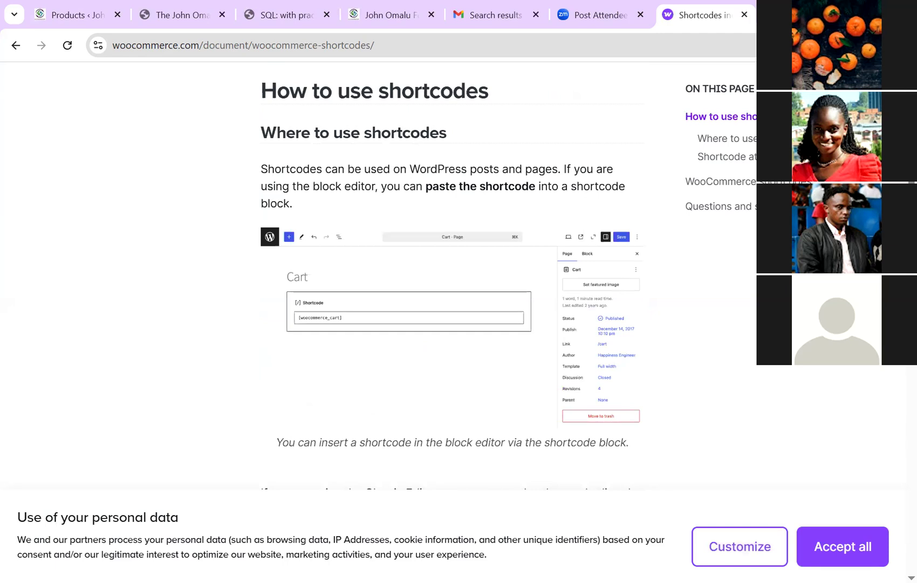
Return to the search results and open the Product Code for WooCommerce plugin page on WordPress.org
scroll(452, 275, up, 2)
scroll(452, 275, up, 8)
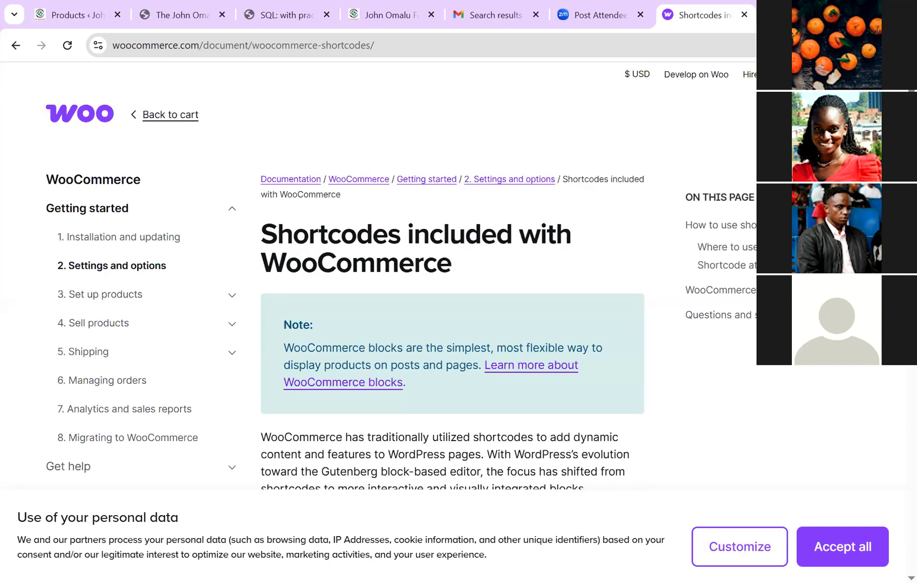
key(F5)
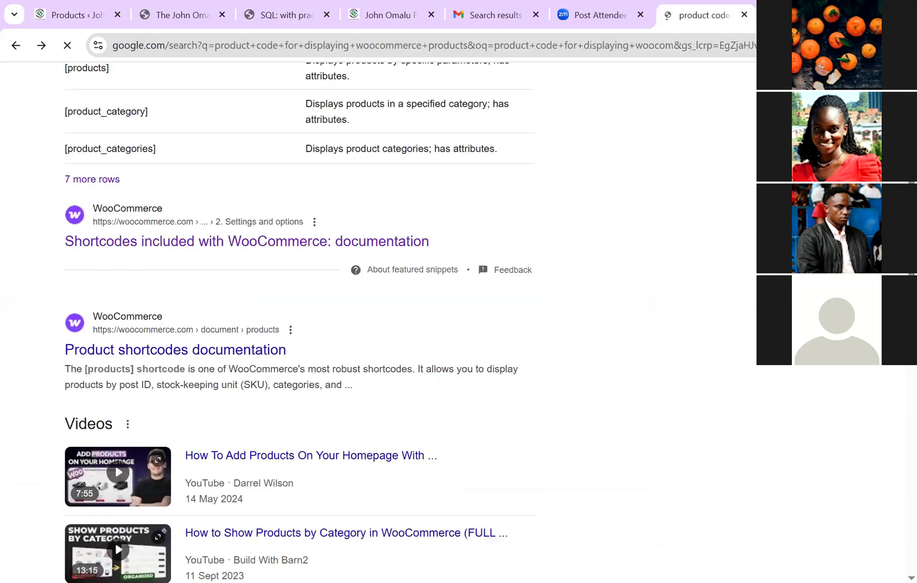
scroll(297, 324, down, 10)
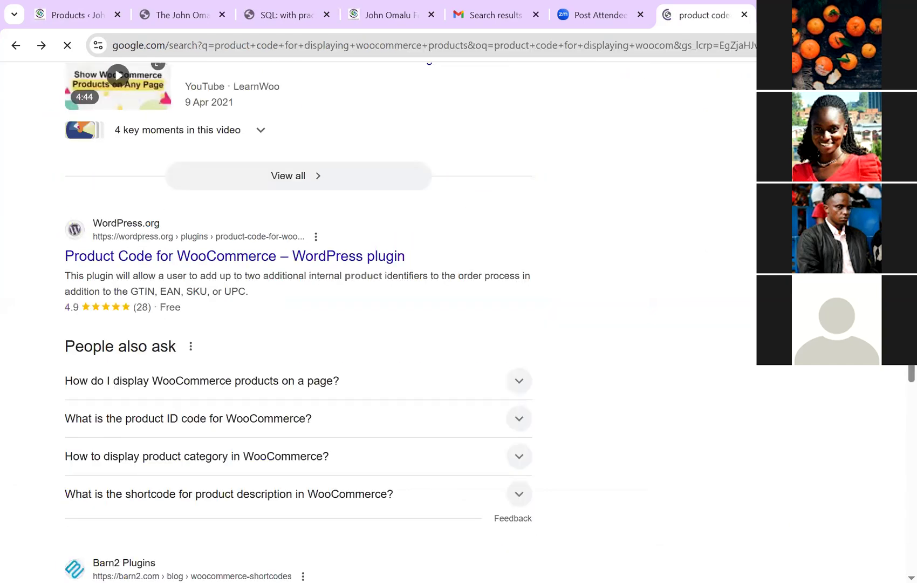
scroll(296, 324, down, 1)
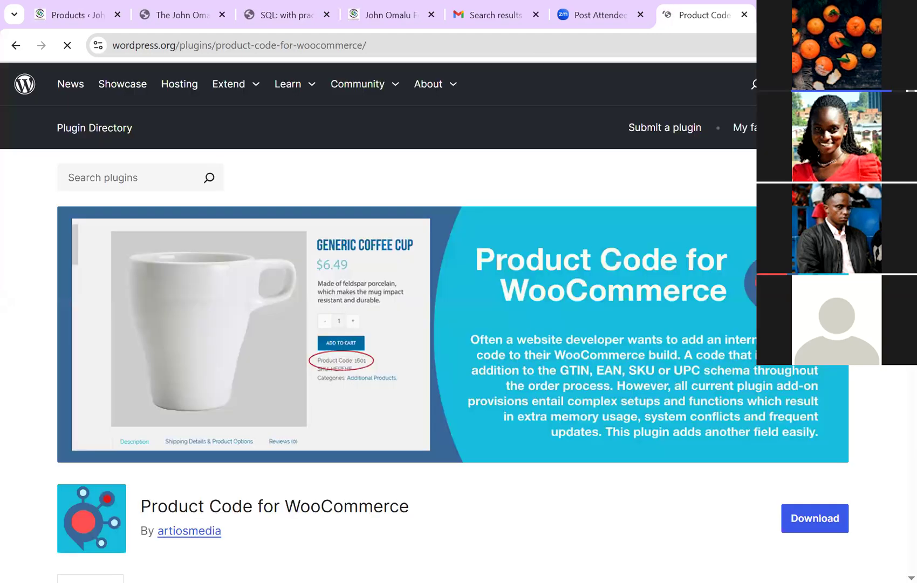
Read through the plugin page from its description to the FAQ and contributors, and return to its beginning
scroll(378, 324, down, 10)
scroll(313, 323, down, 3)
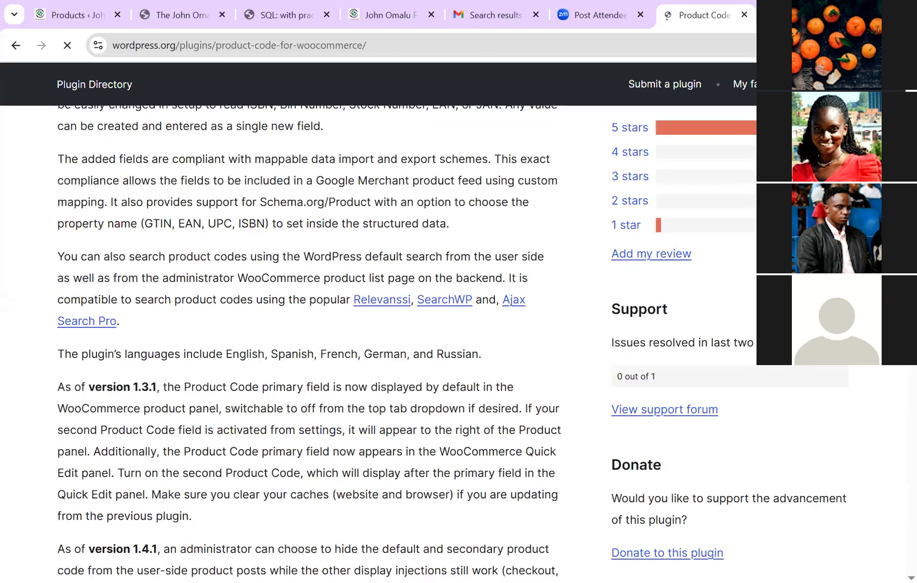
scroll(313, 324, down, 10)
scroll(313, 324, down, 5)
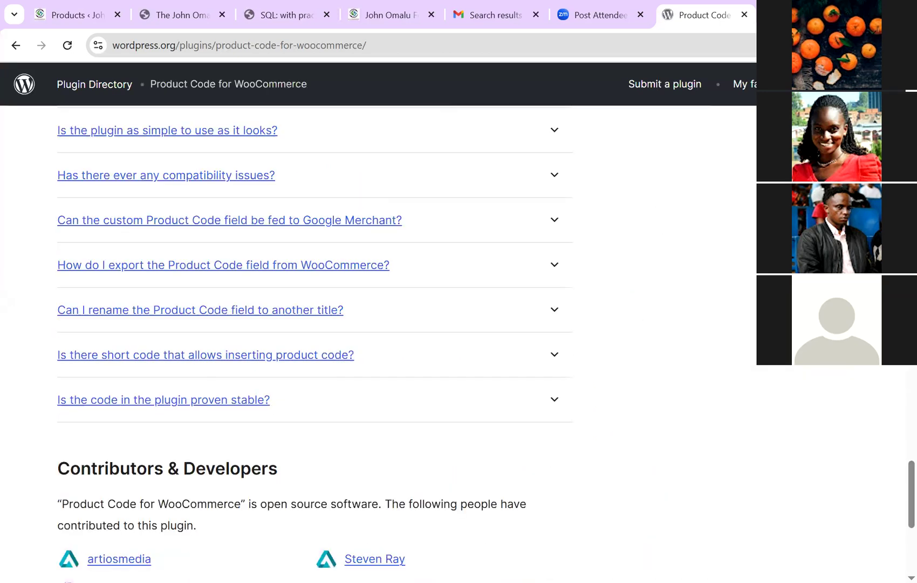
scroll(313, 324, down, 6)
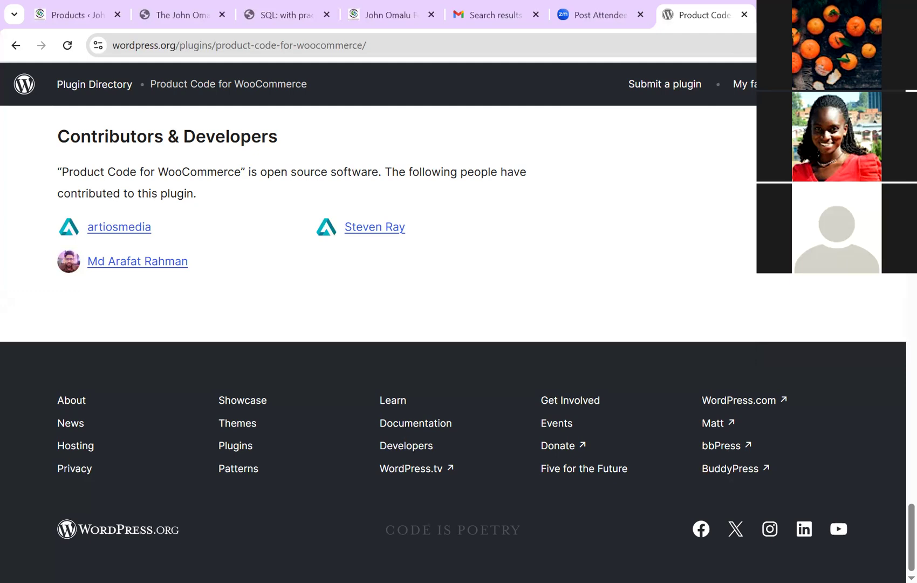
key(Home)
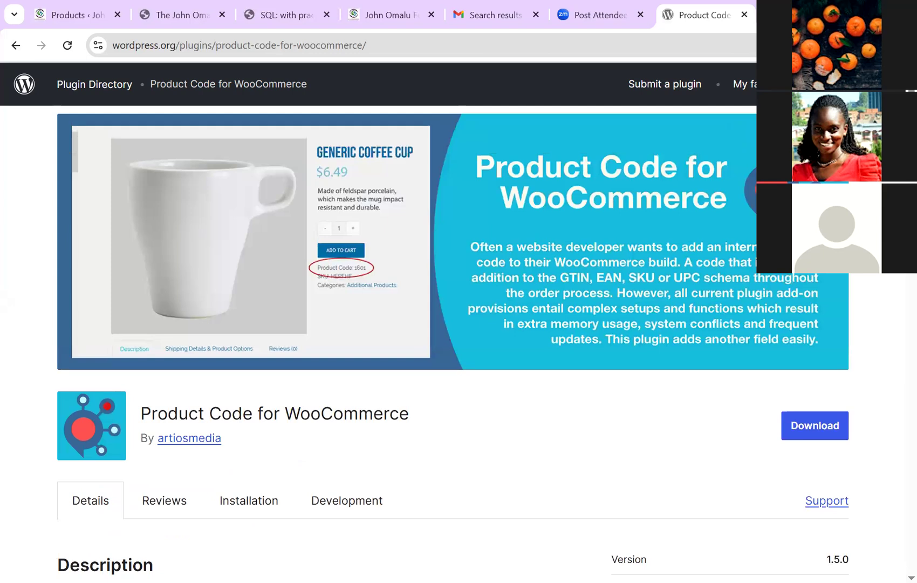
Switch to the foundation site's WordPress admin and look through the complete list of pages, including the WooCommerce ones
key(ctrl+1)
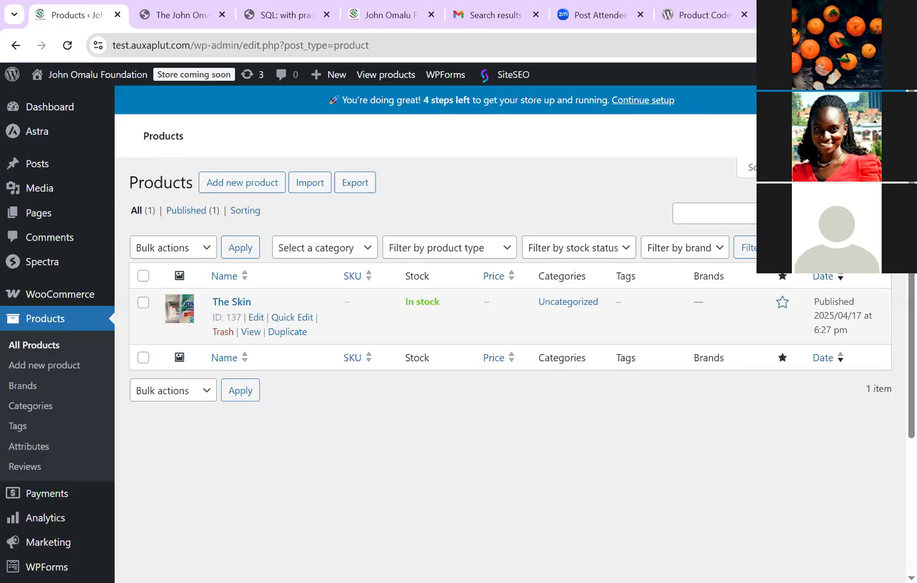
click(38, 212)
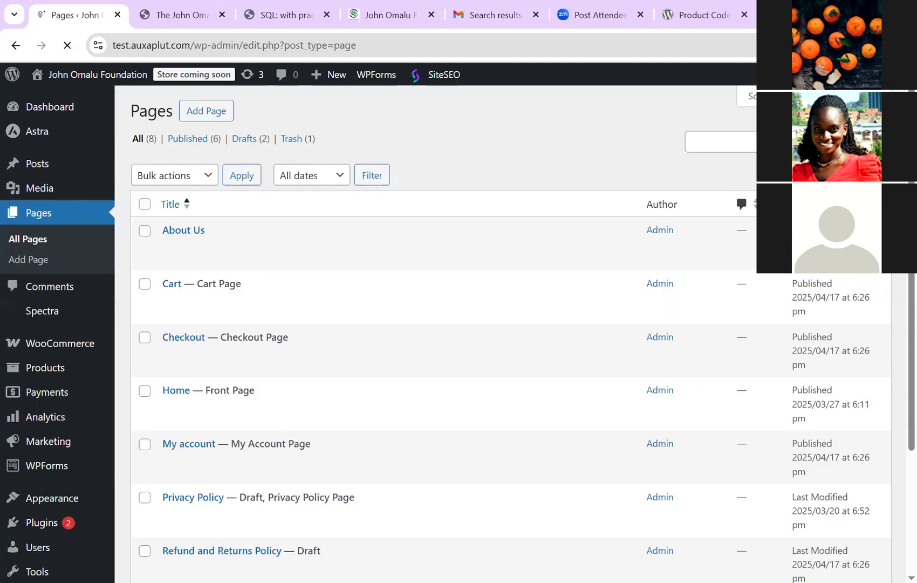
scroll(431, 323, down, 2)
scroll(431, 324, up, 1)
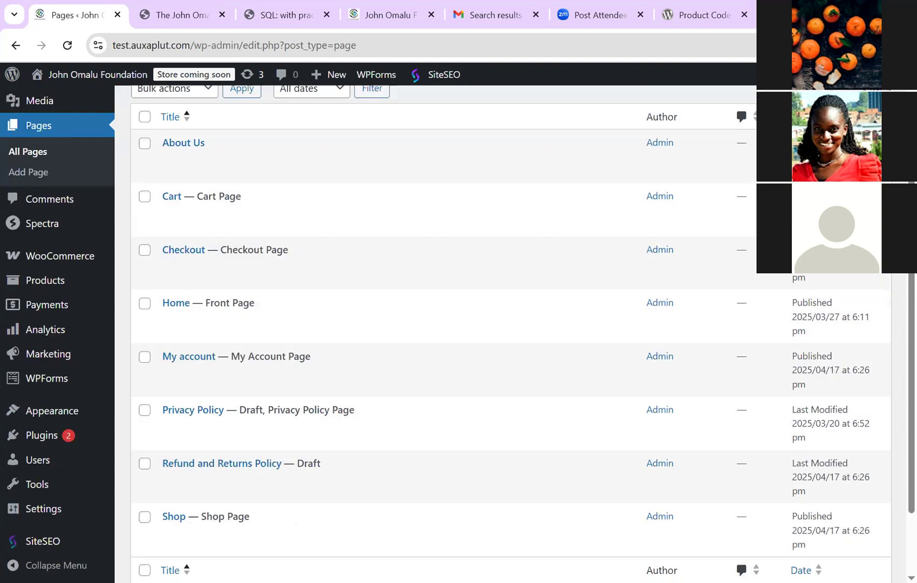
scroll(432, 323, up, 2)
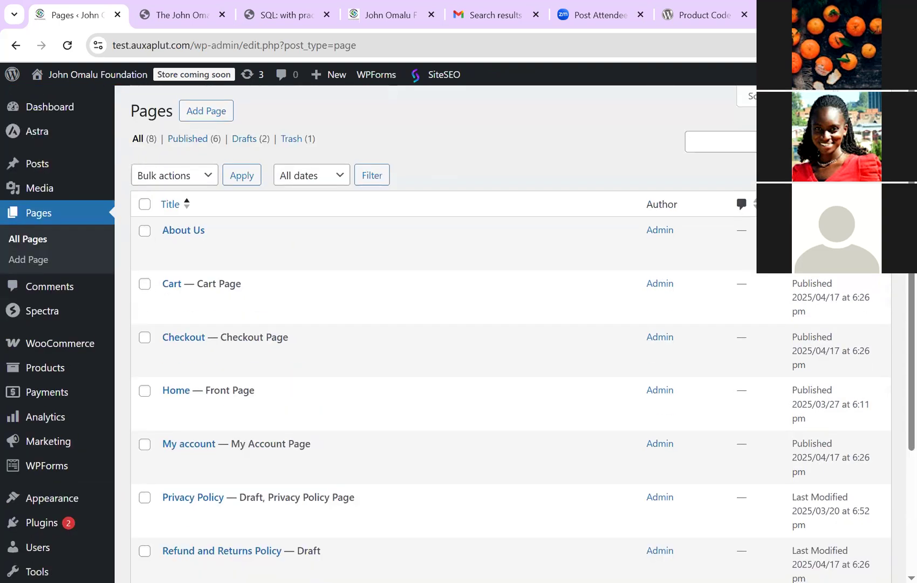
scroll(432, 324, down, 3)
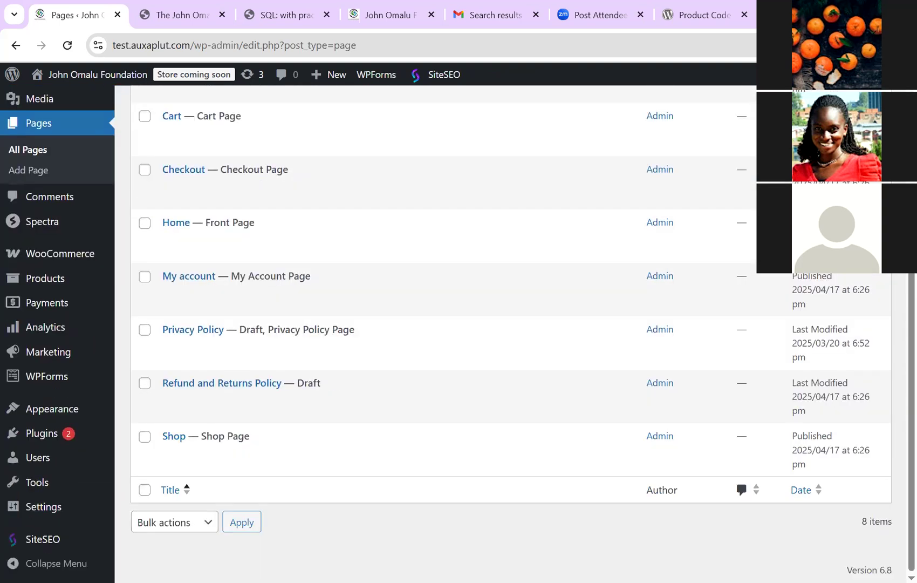
scroll(432, 324, up, 3)
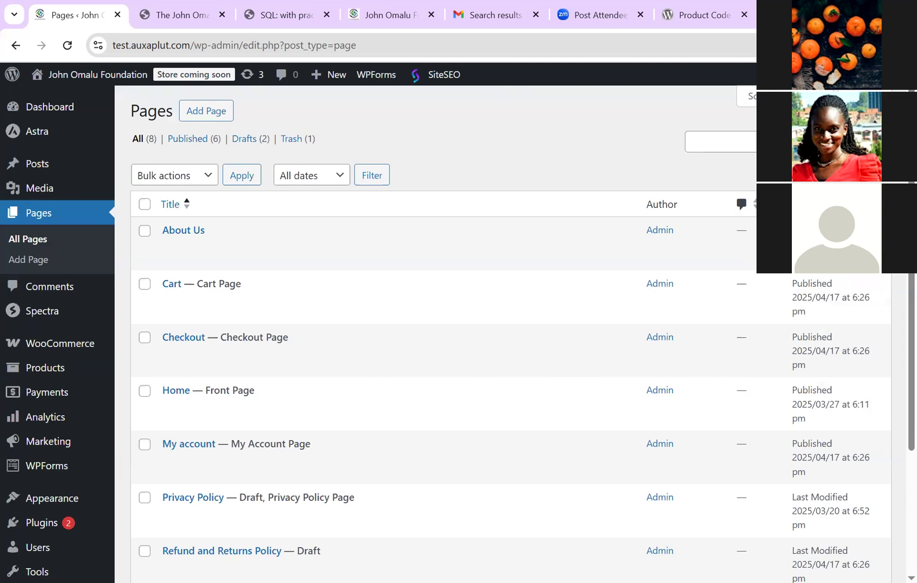
scroll(431, 323, down, 3)
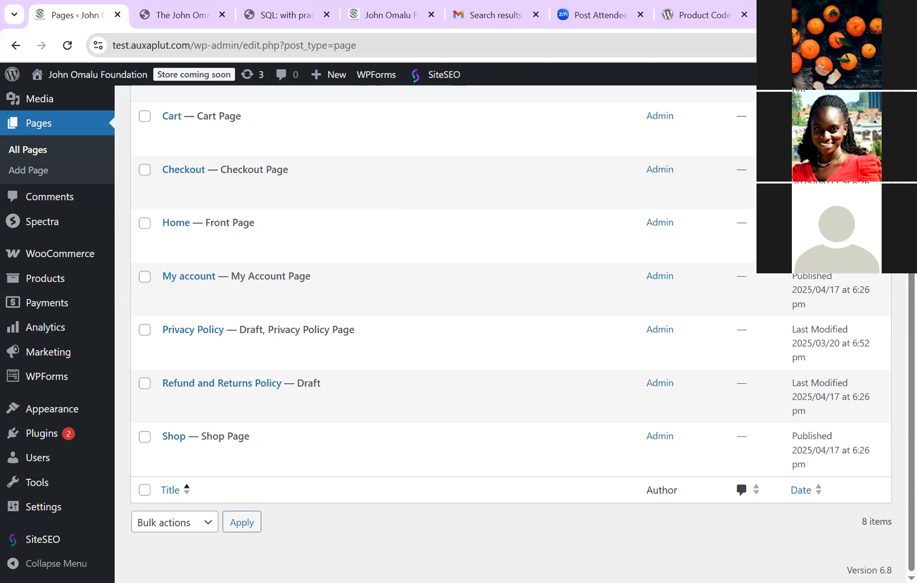
scroll(512, 329, up, 3)
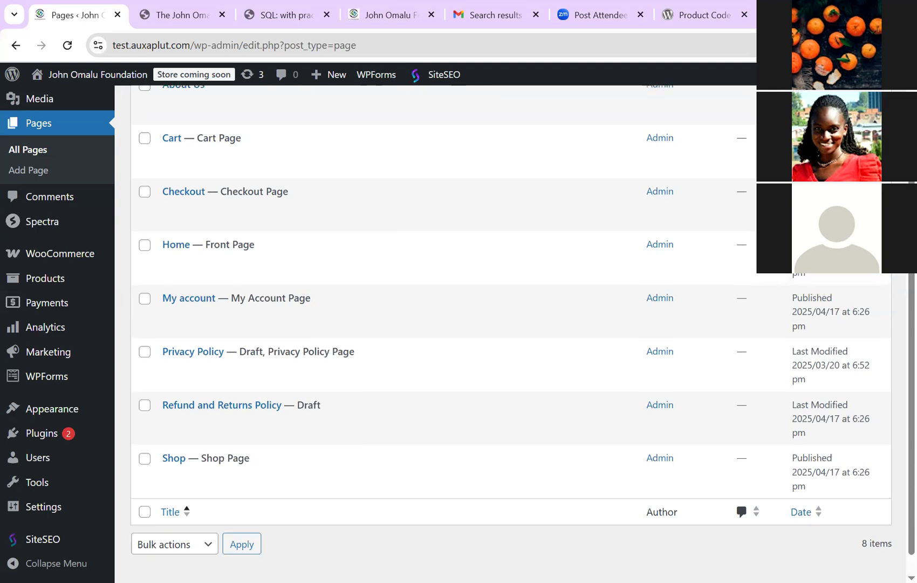
scroll(513, 329, down, 3)
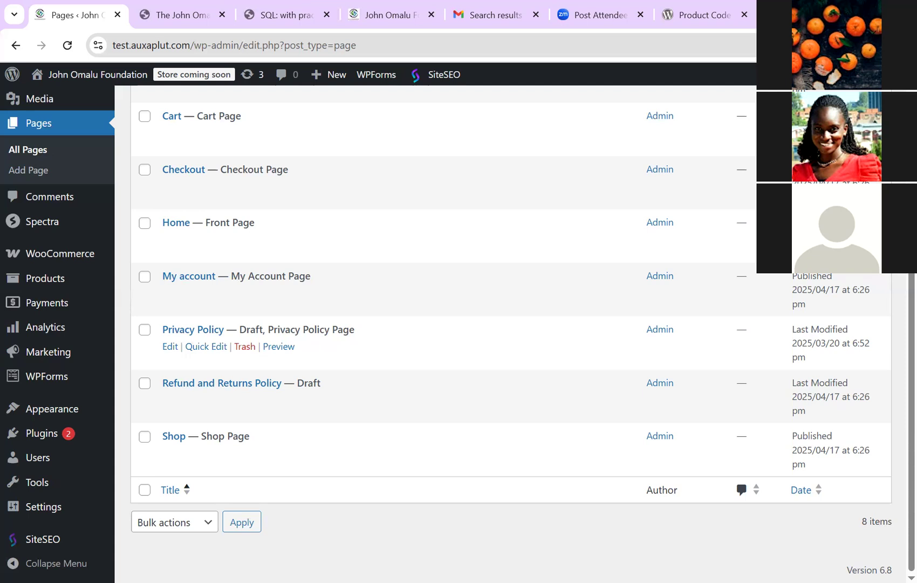
scroll(510, 324, up, 3)
scroll(511, 324, down, 3)
Open the Home page for editing and group the container that holds the four program cards
click(175, 222)
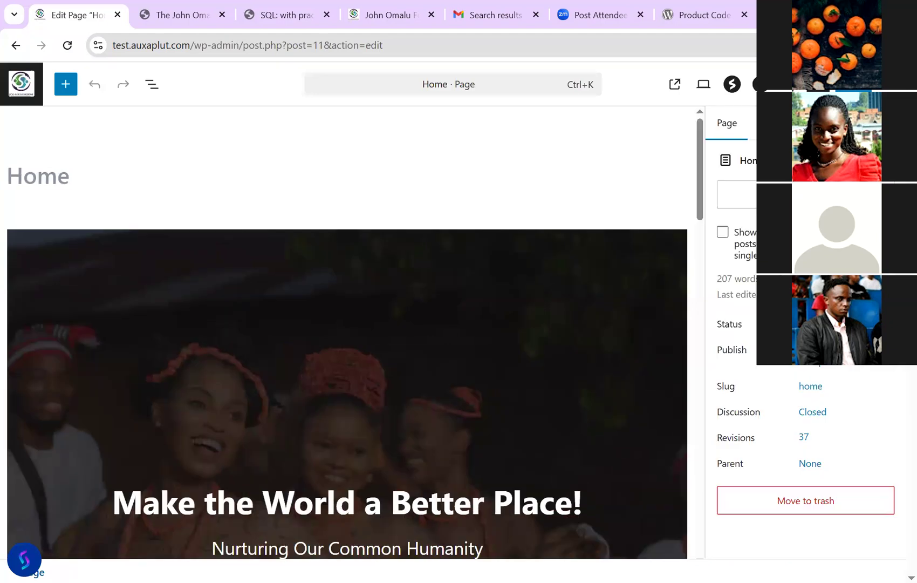
scroll(347, 332, down, 15)
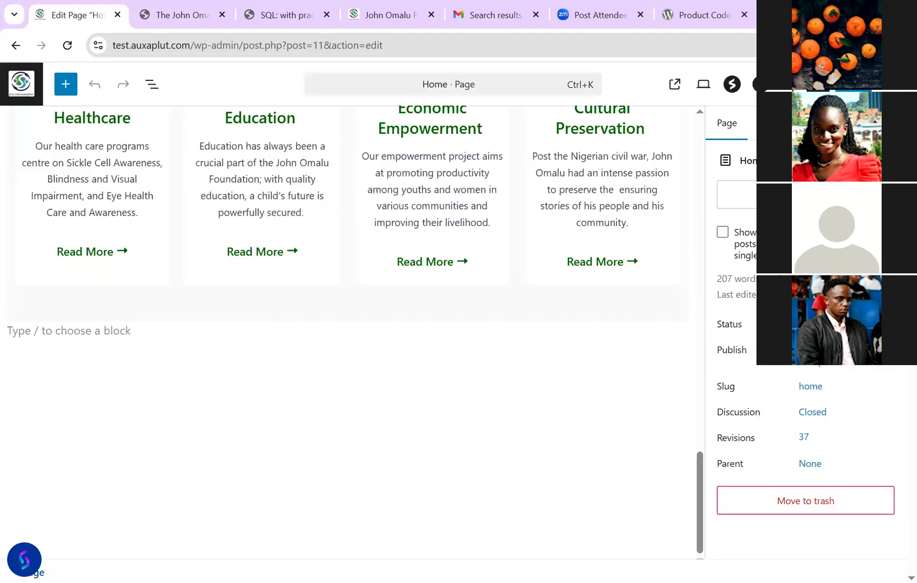
scroll(347, 333, up, 1)
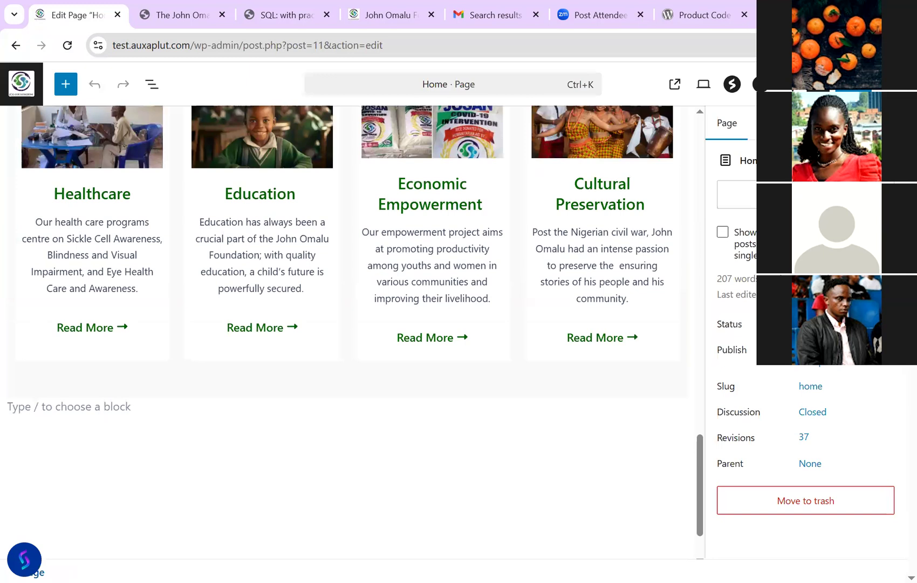
click(347, 378)
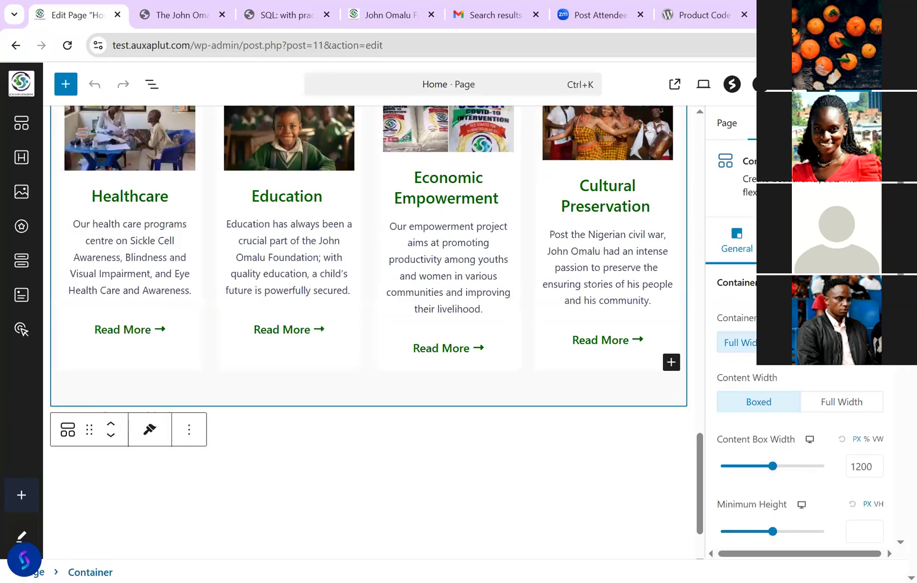
click(189, 428)
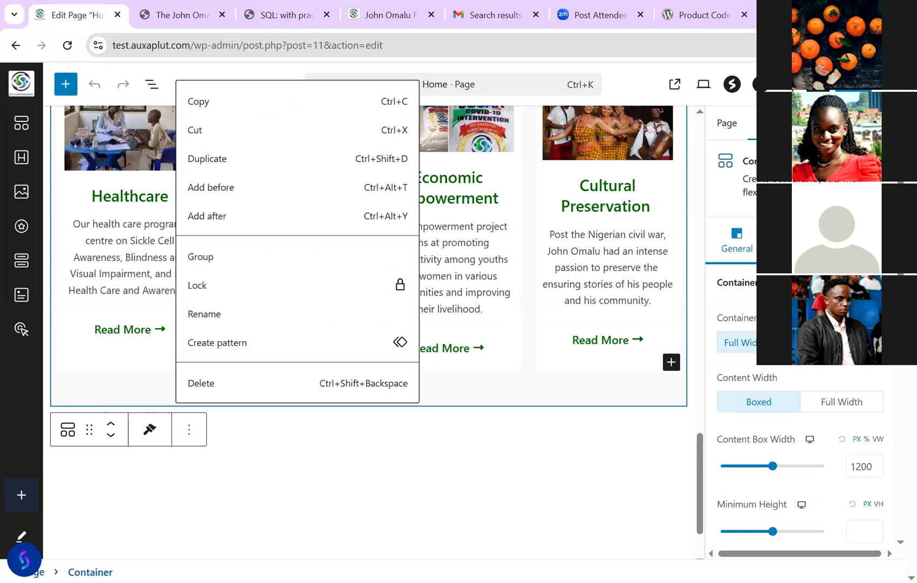
key(ctrl+g)
Insert a Spectra Container block with three equal columns below the grouped program cards
scroll(369, 324, down, 5)
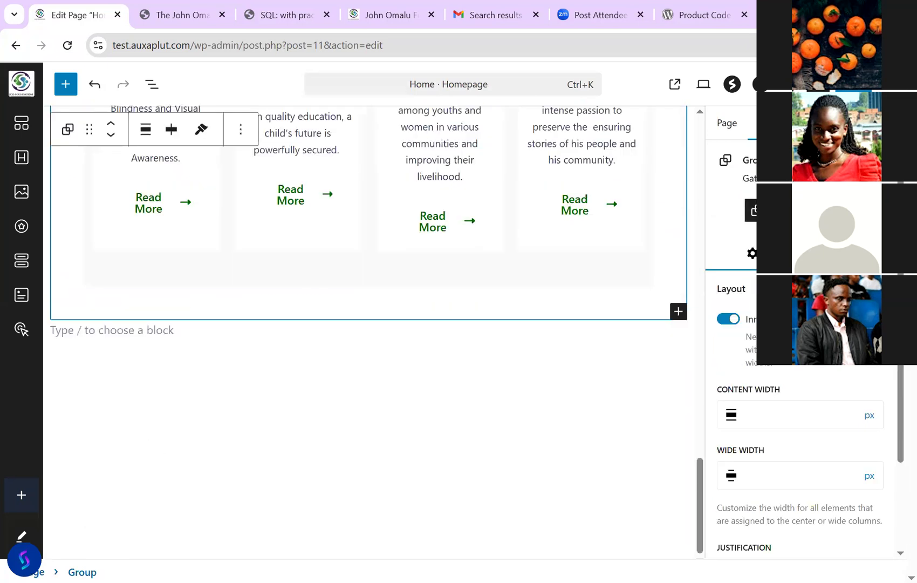
scroll(370, 323, up, 5)
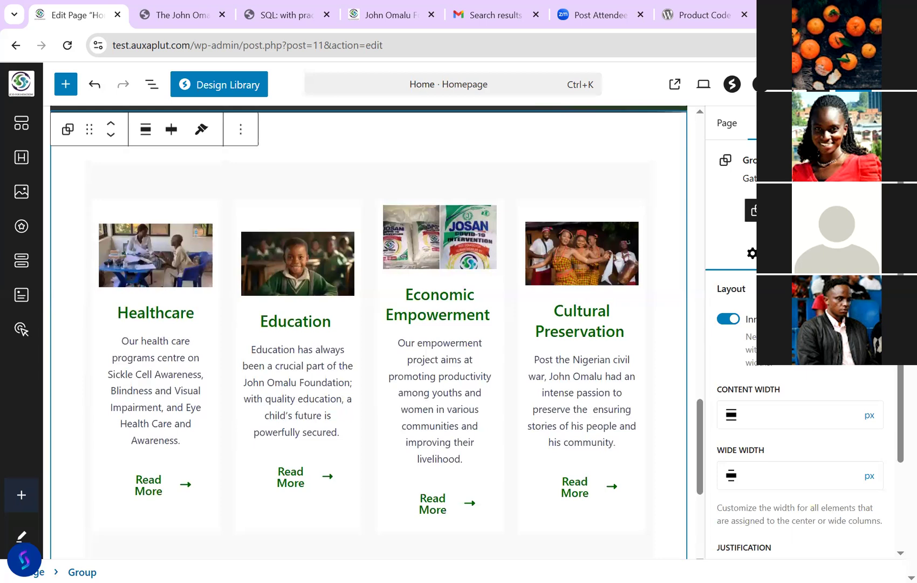
scroll(369, 323, down, 5)
scroll(369, 324, down, 1)
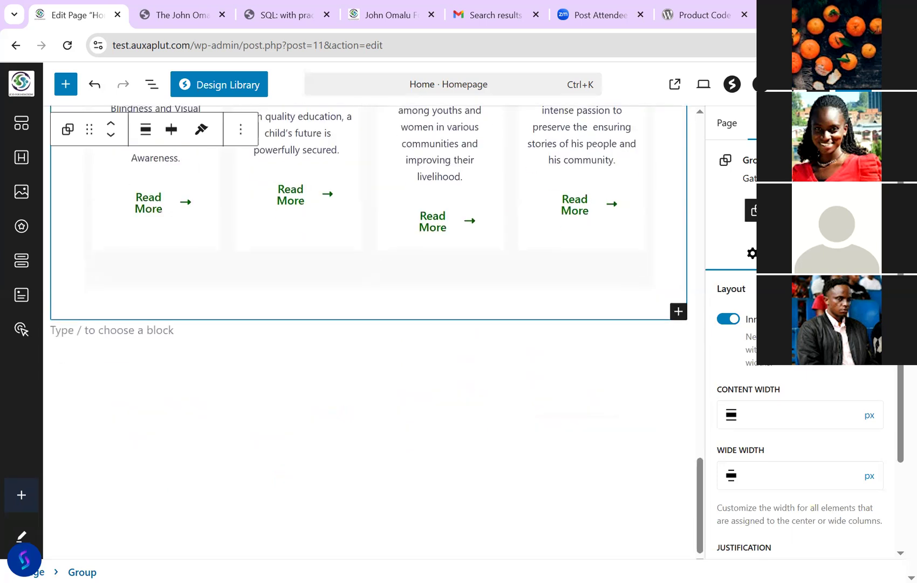
scroll(370, 324, up, 5)
scroll(370, 323, down, 5)
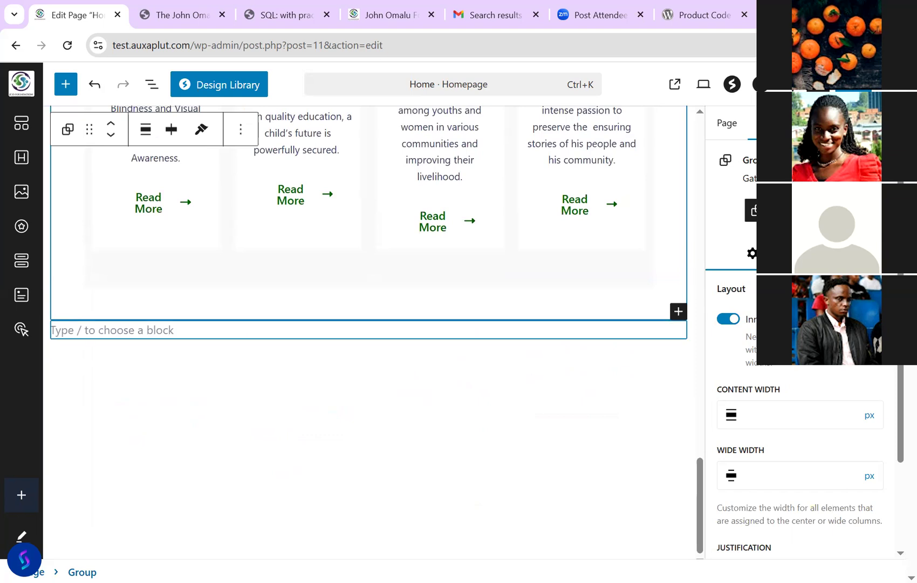
click(66, 83)
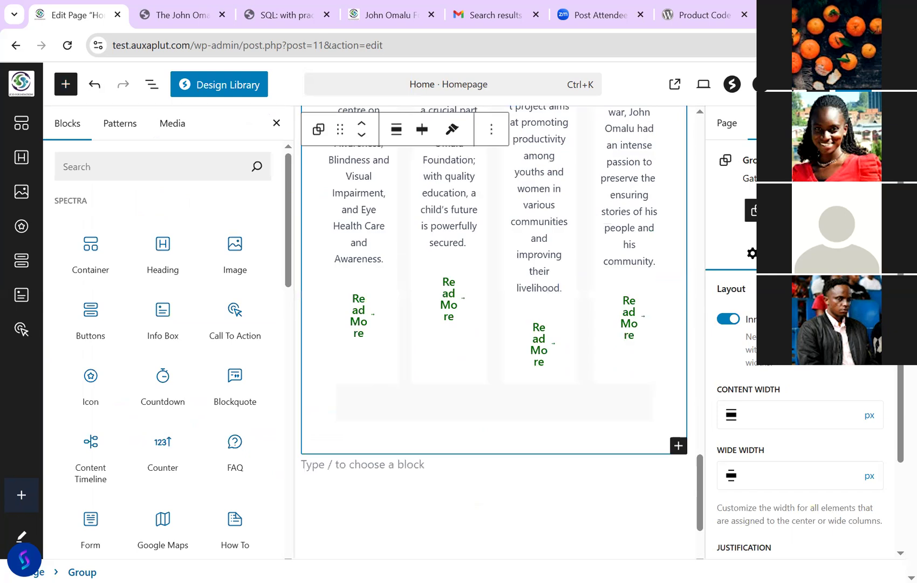
click(90, 253)
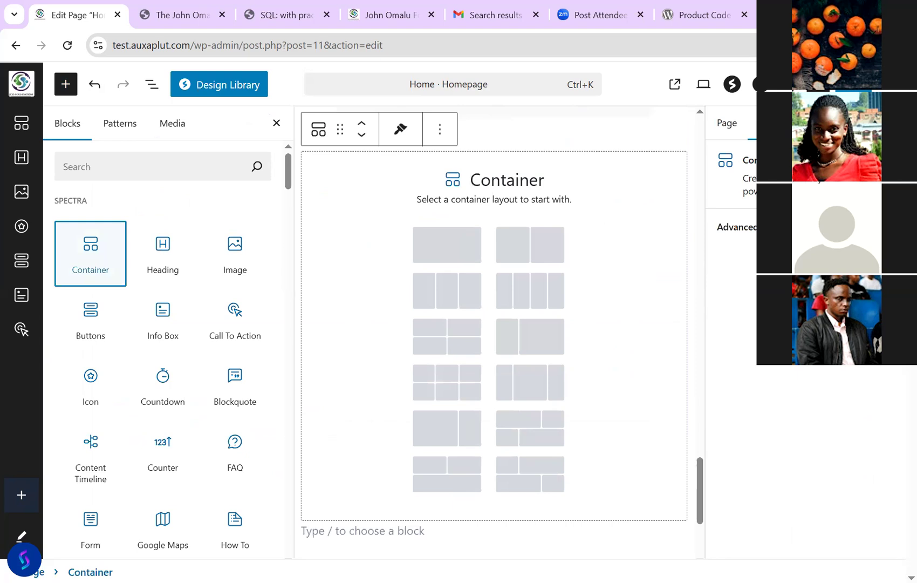
click(447, 291)
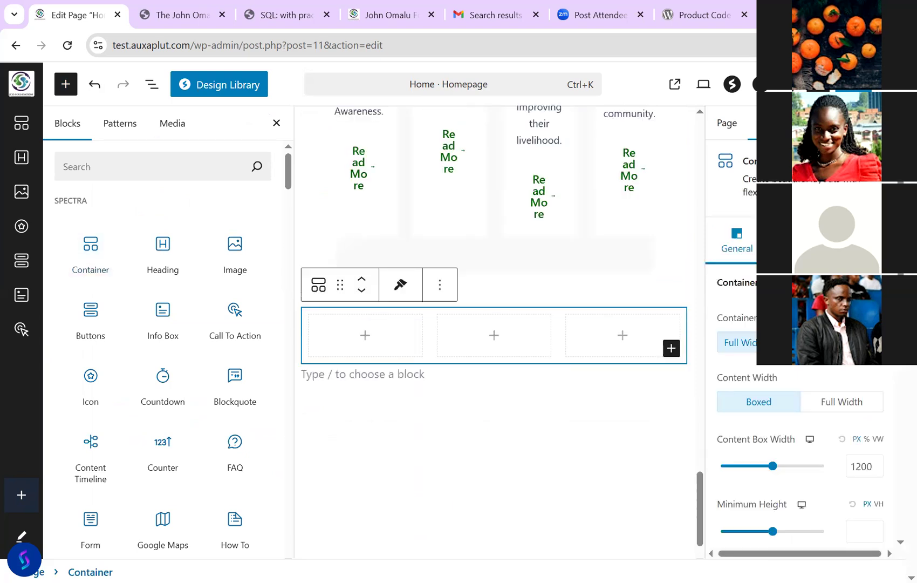
Delete the empty three-column container below the group, using the block list to check the page structure
key(shift+alt+o)
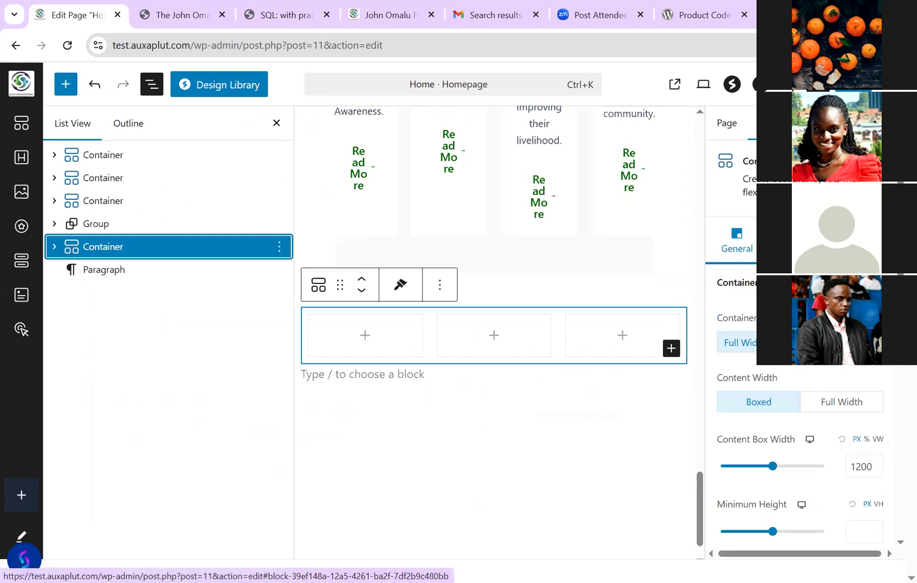
click(439, 285)
scroll(548, 448, down, 1)
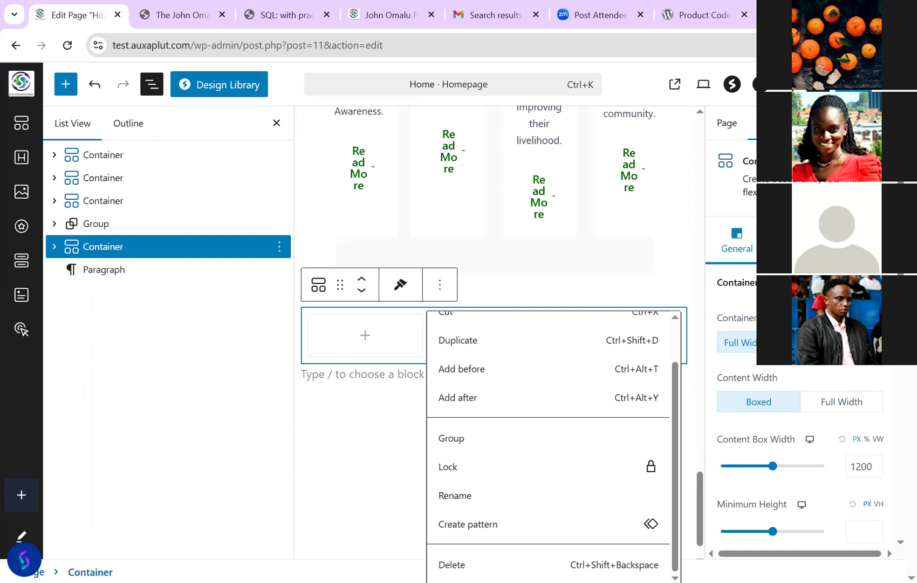
key(ctrl+shift+BackSpace)
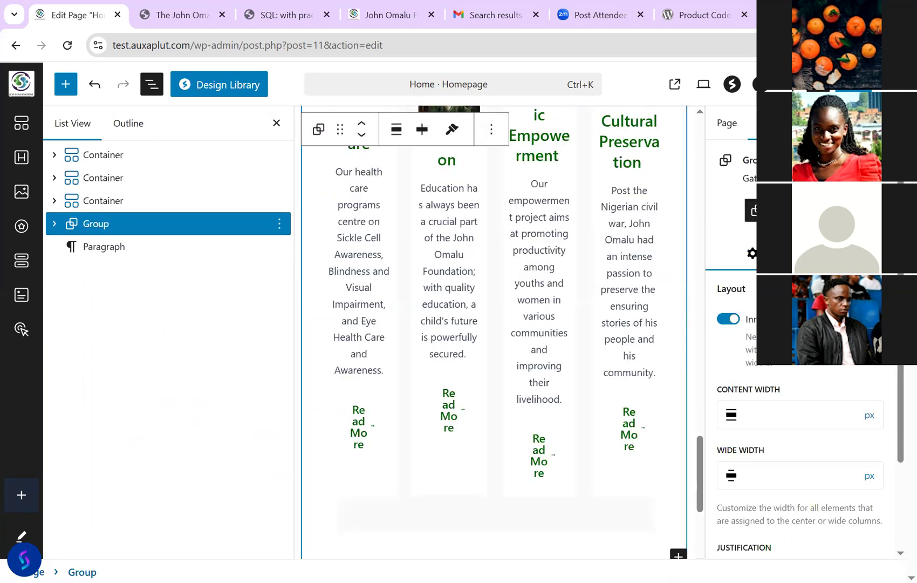
Insert a single-column Spectra Container block directly below the grouped program cards
click(491, 129)
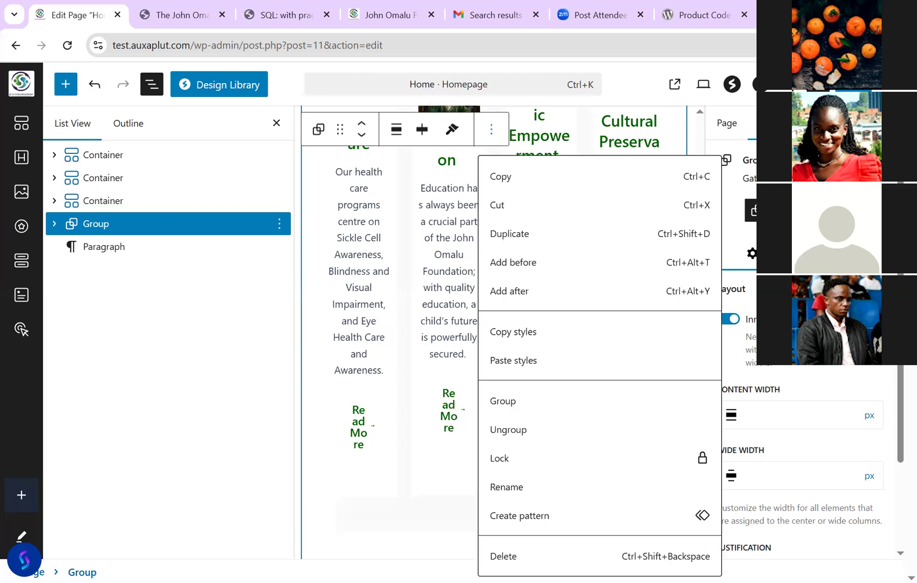
key(ctrl+alt+y)
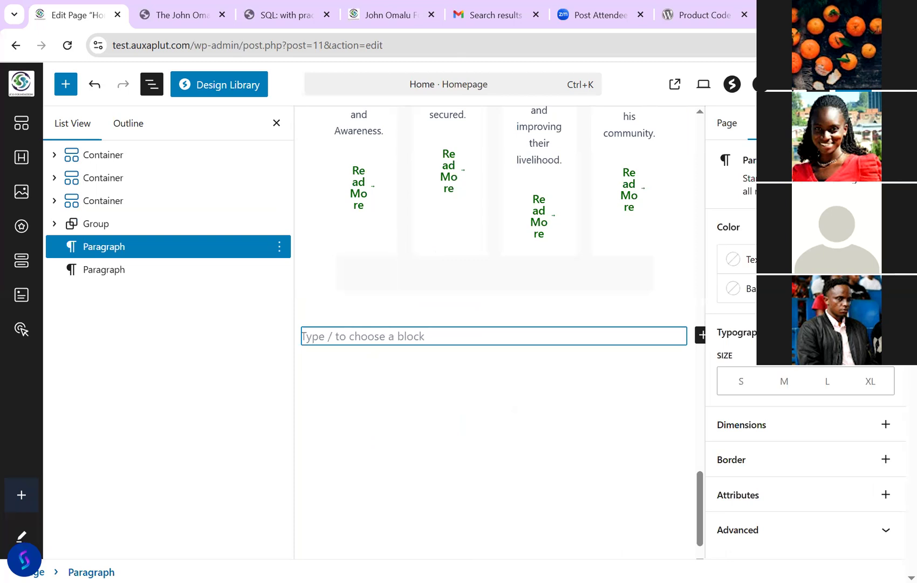
click(65, 83)
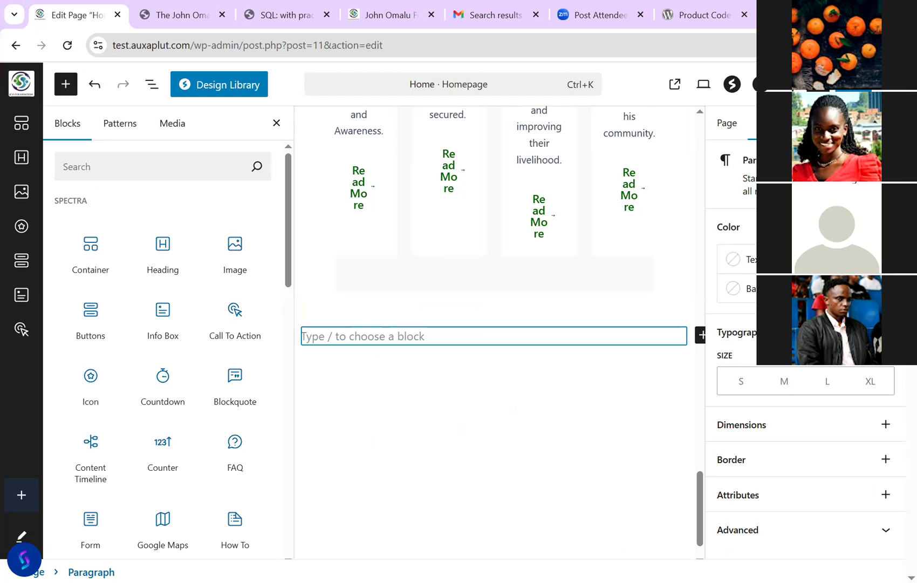
click(90, 252)
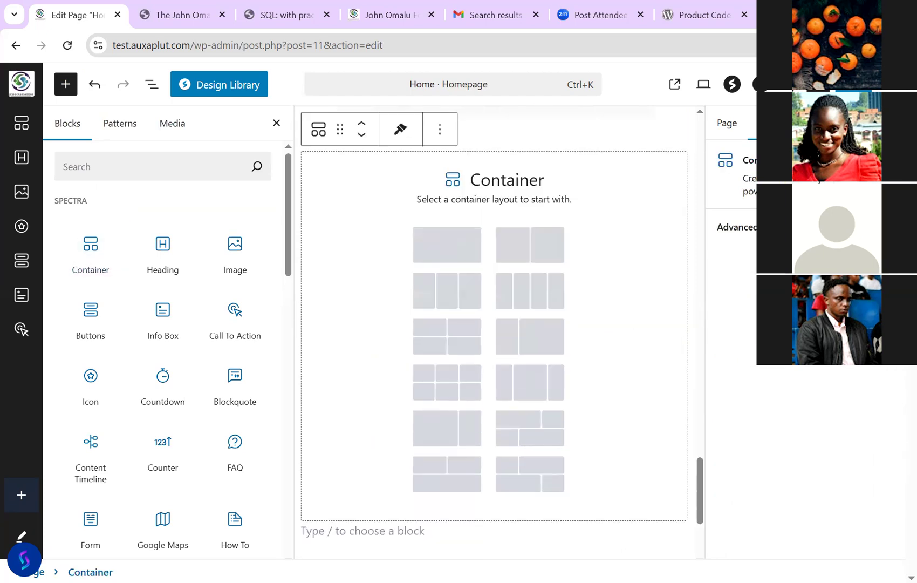
click(447, 244)
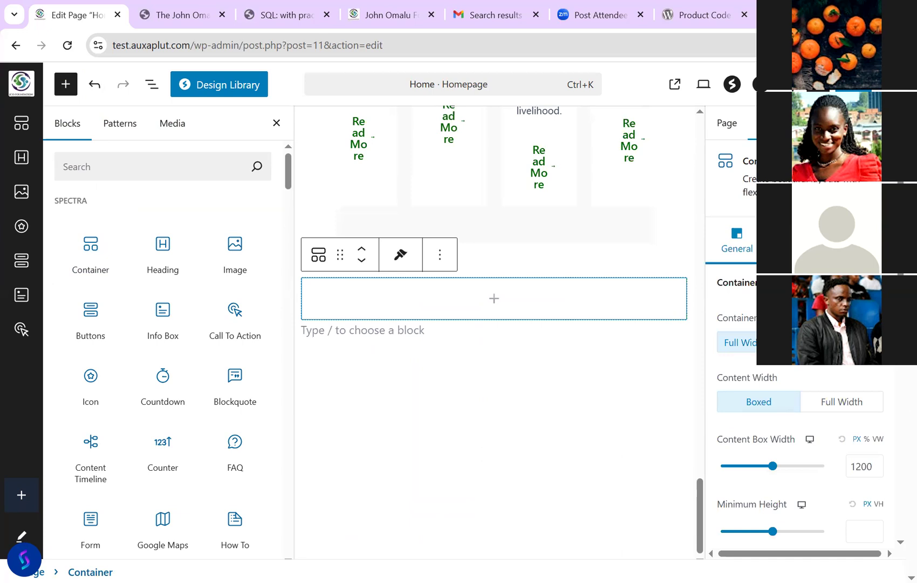
key(shift+alt+o)
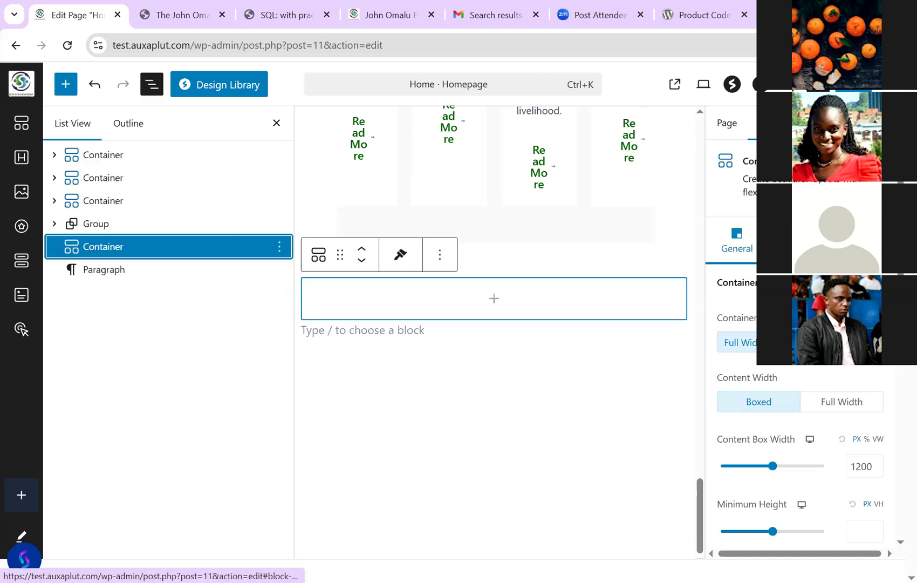
key(shift+alt+o)
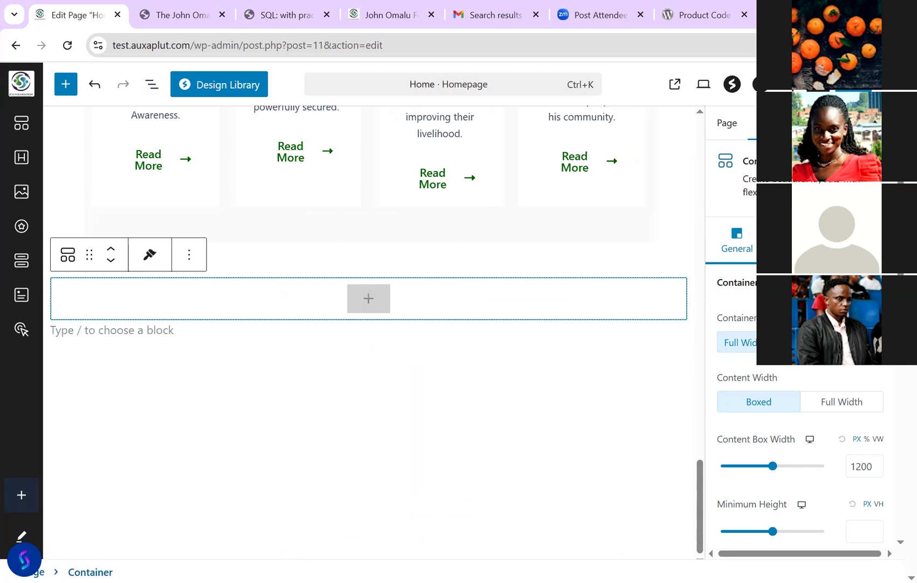
Insert a Shortcode block into the new container and enter [products ids="10,15,20"]
click(368, 297)
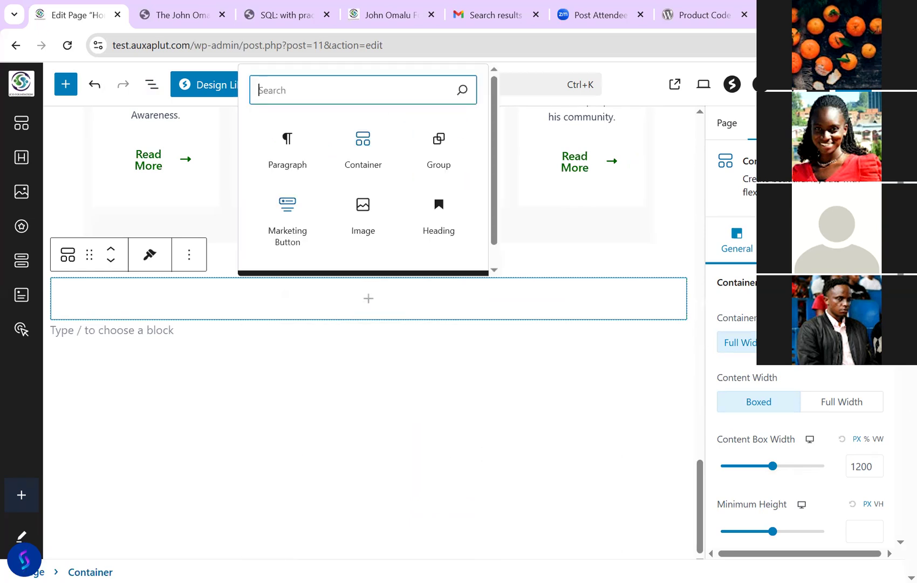
text(s)
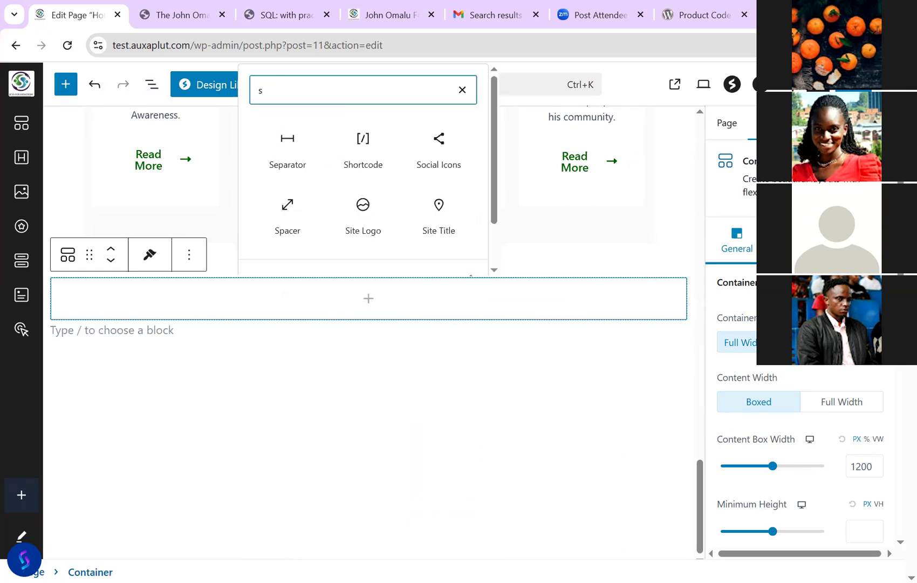
text(hor)
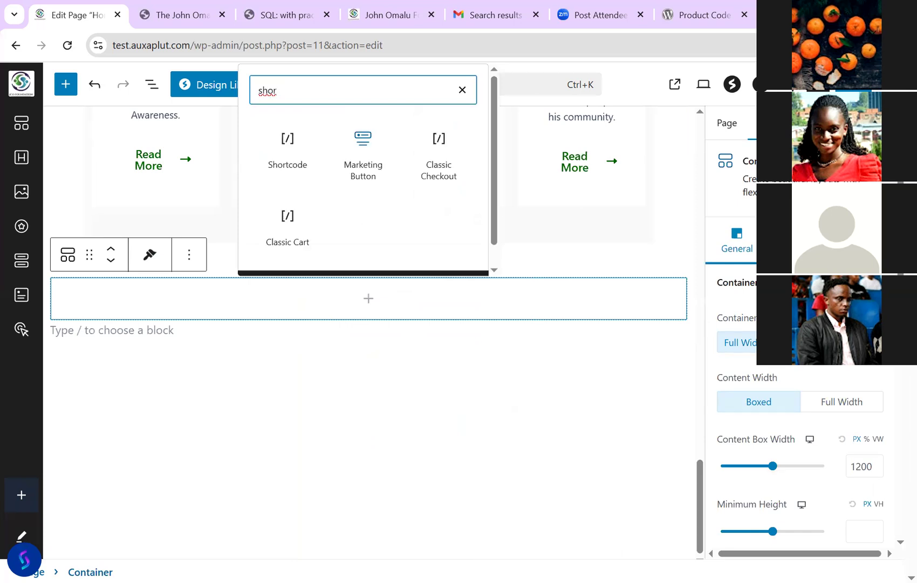
key(Return)
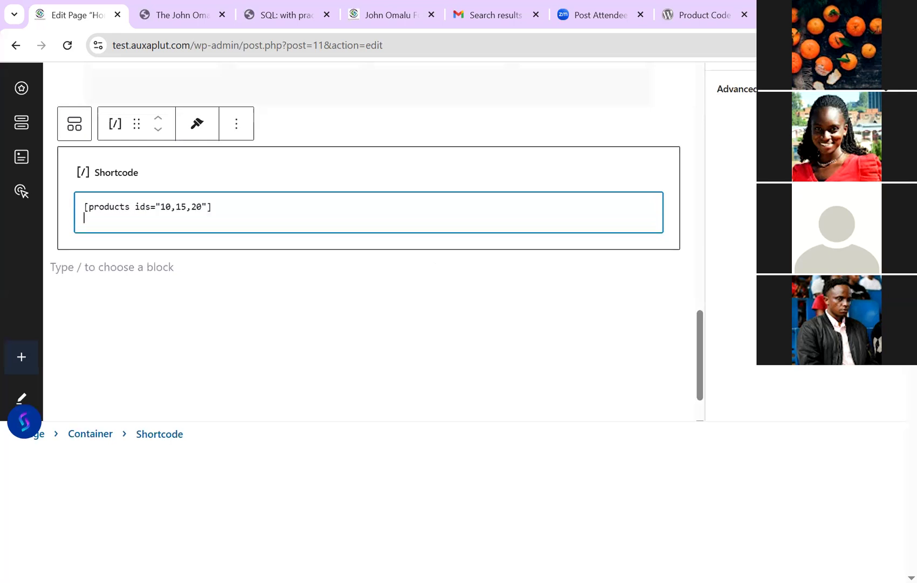
Reduce the shortcode's product IDs to the single ID 137 and update the Home page
click(201, 207)
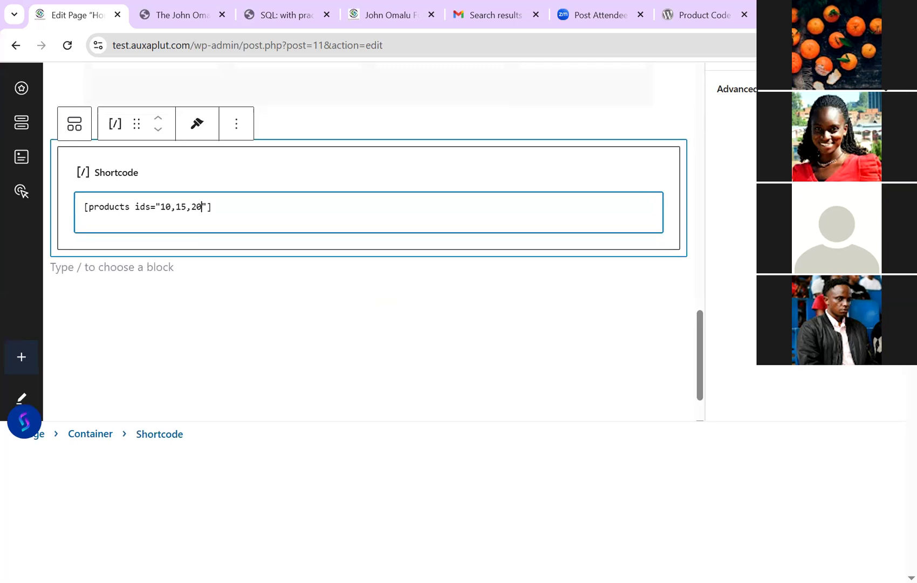
key(BackSpace)
key(BackSpace)
key(BackSpace)
key(BackSpace)
key(BackSpace)
key(BackSpace)
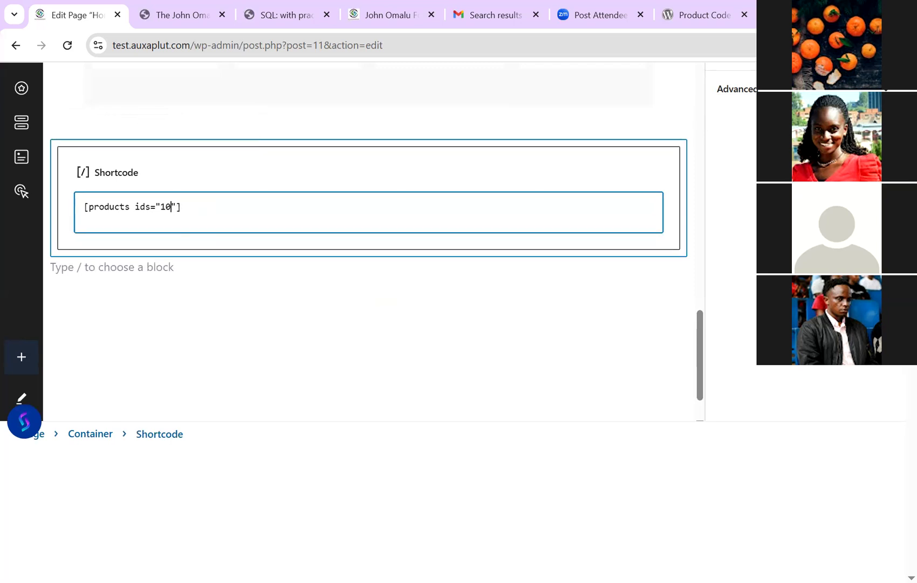
key(BackSpace)
text(37)
scroll(372, 270, up, 3)
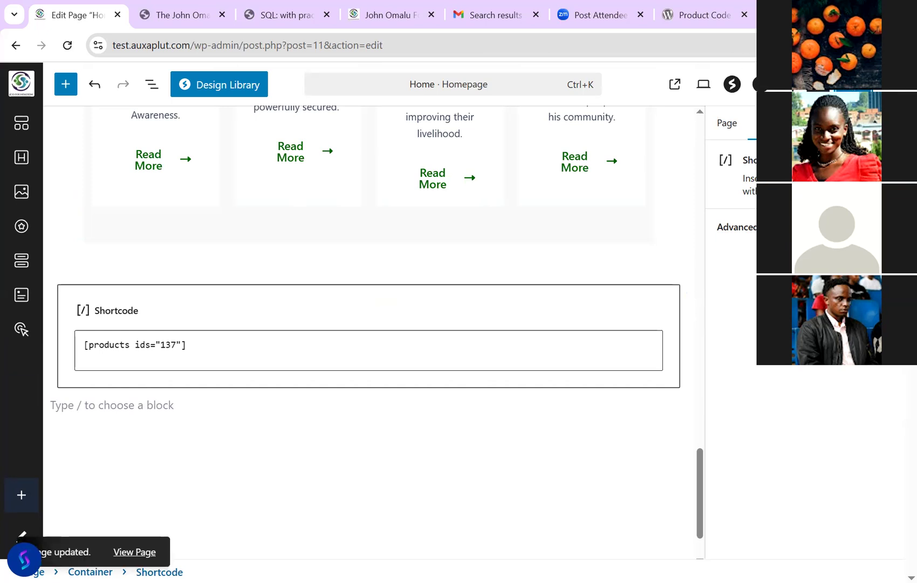
Examine the product section below the program cards on the test site's home page, and switch to the foundation's live website
key(ctrl+4)
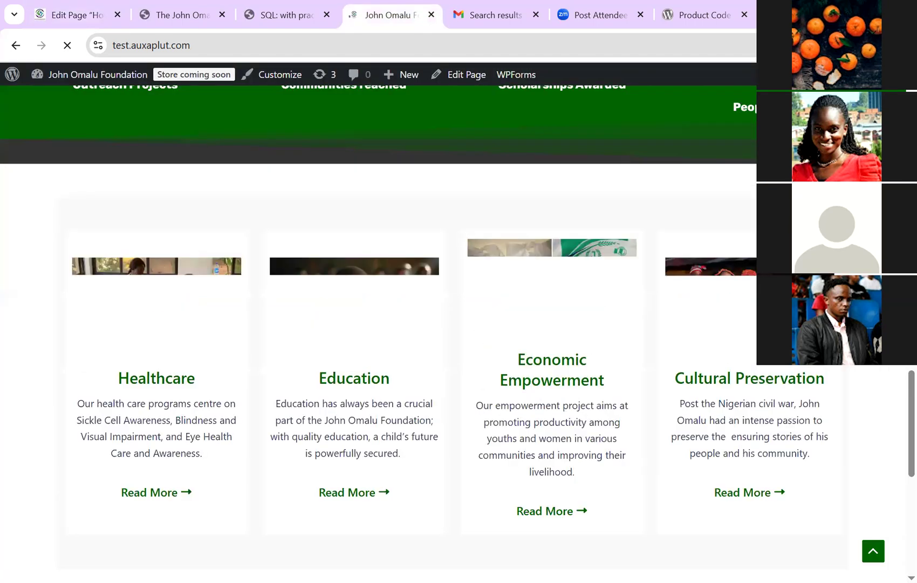
scroll(378, 324, up, 1)
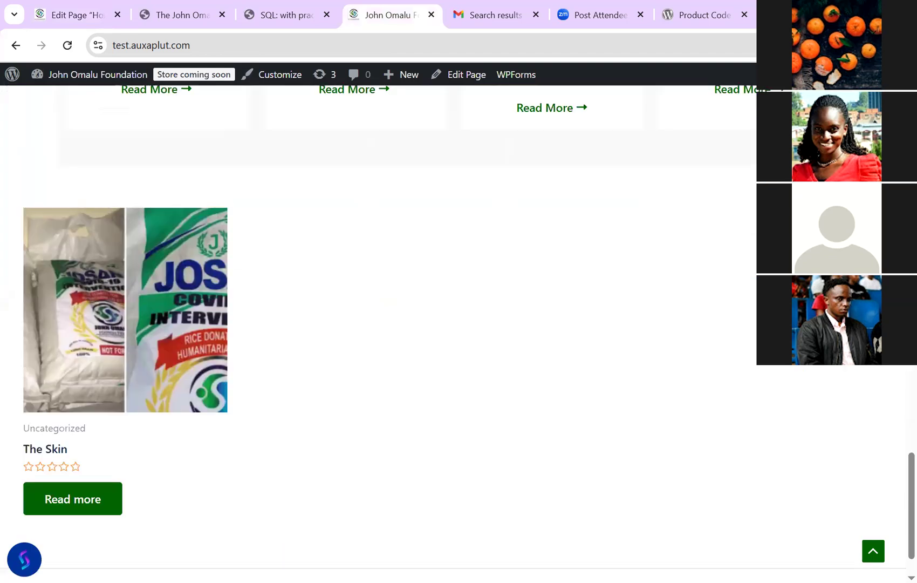
scroll(377, 323, up, 2)
scroll(377, 324, down, 3)
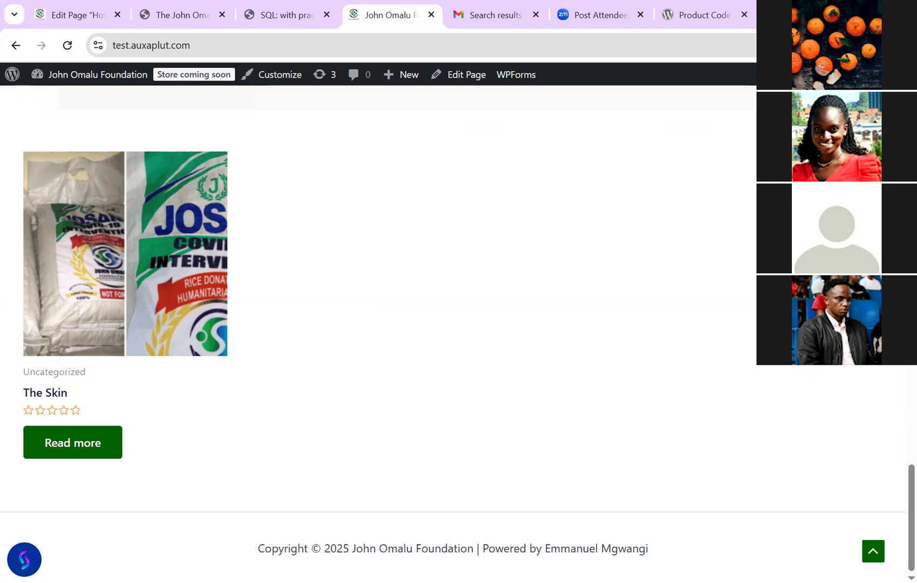
scroll(378, 324, up, 2)
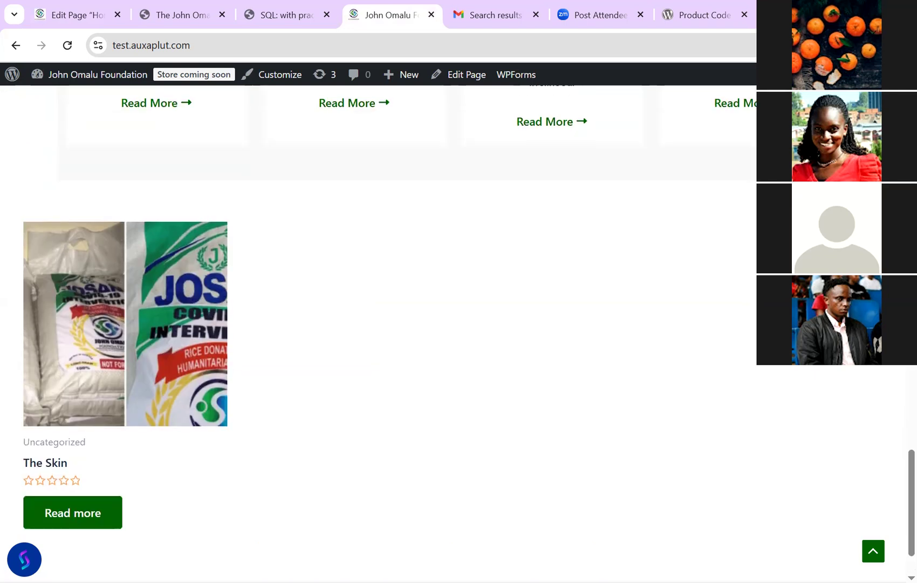
scroll(377, 324, down, 2)
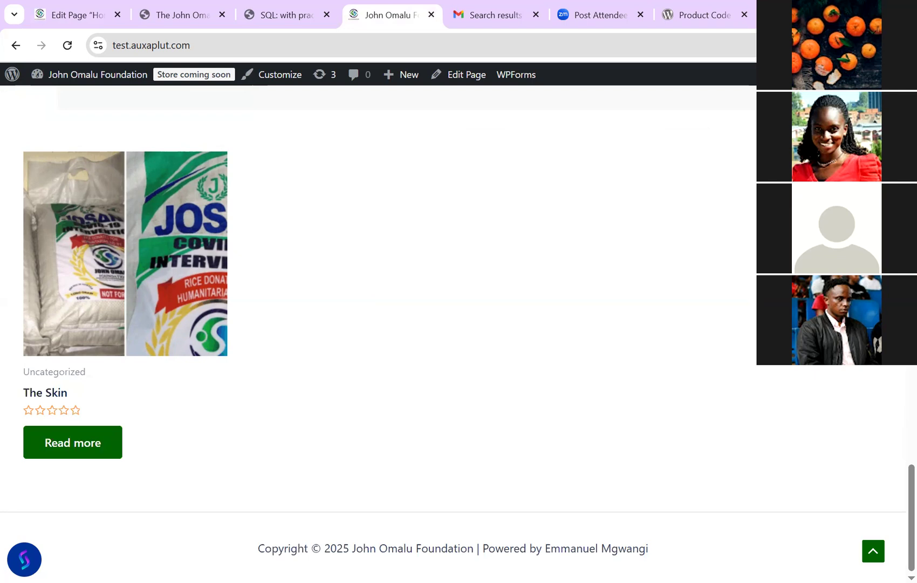
scroll(377, 324, up, 4)
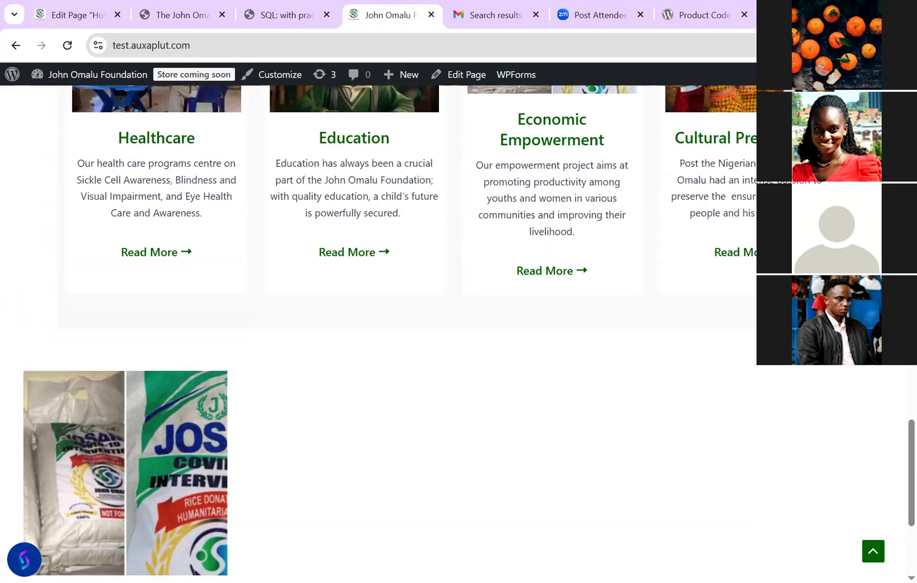
scroll(377, 324, down, 4)
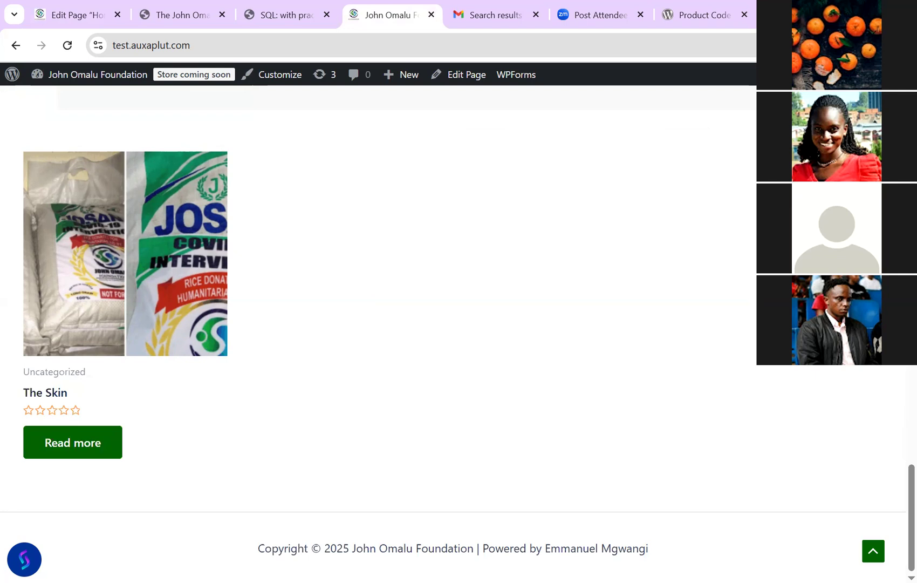
scroll(377, 324, up, 10)
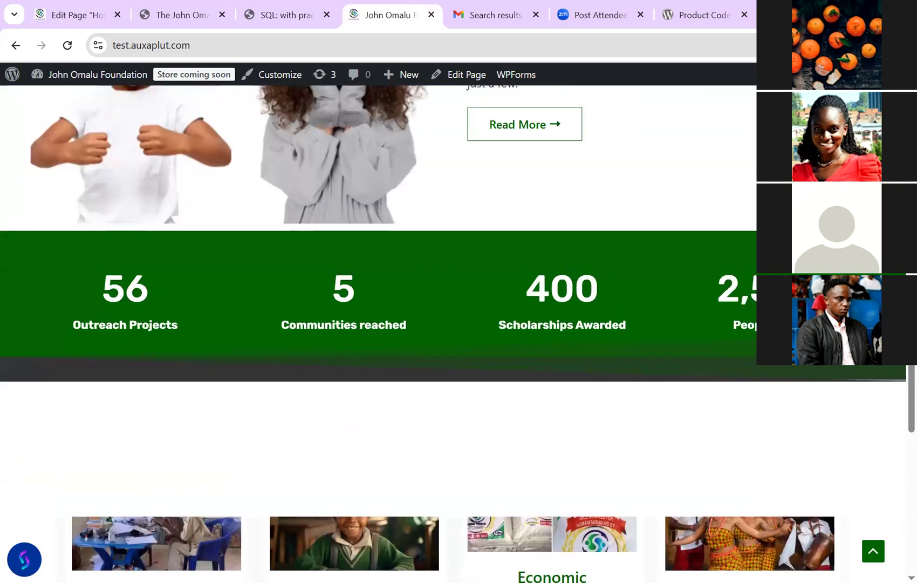
scroll(377, 324, down, 3)
scroll(378, 324, down, 7)
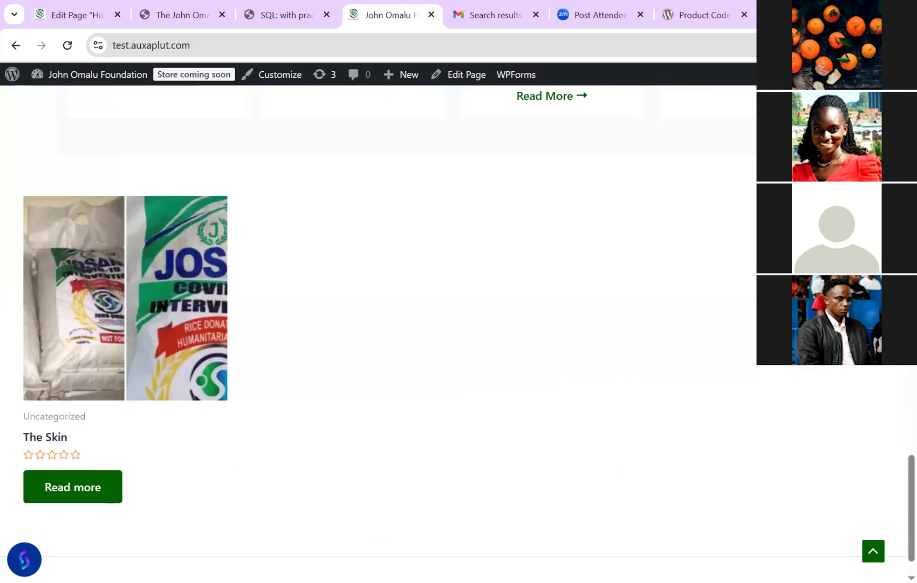
scroll(378, 324, down, 2)
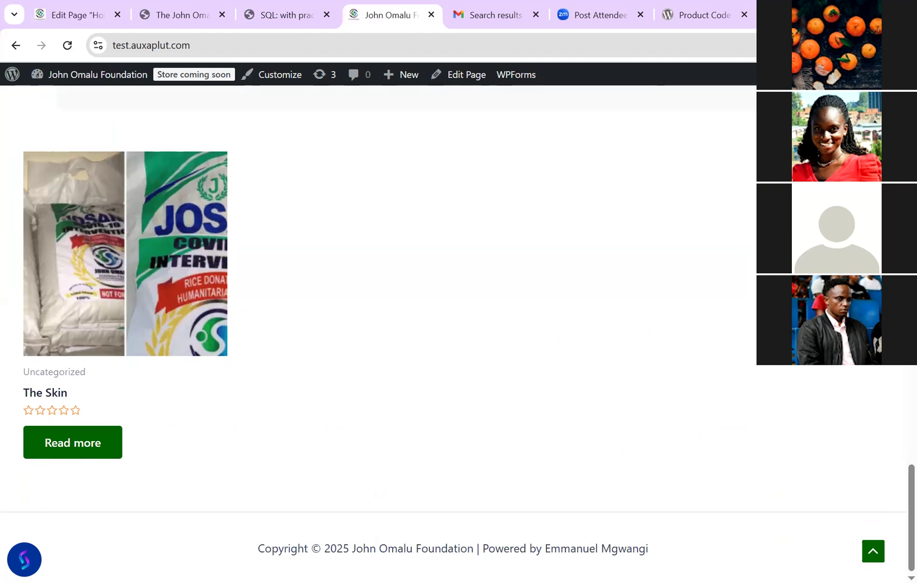
scroll(377, 323, up, 15)
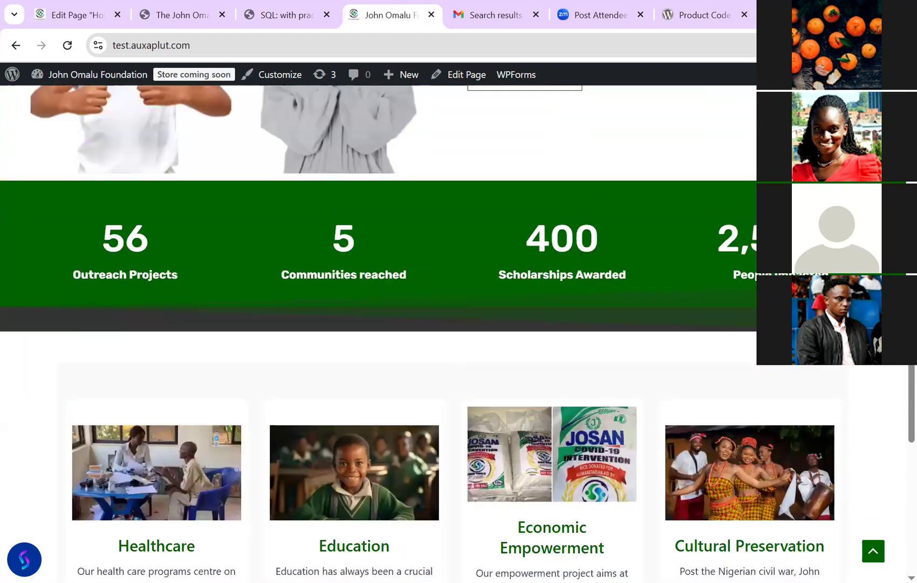
scroll(378, 323, down, 15)
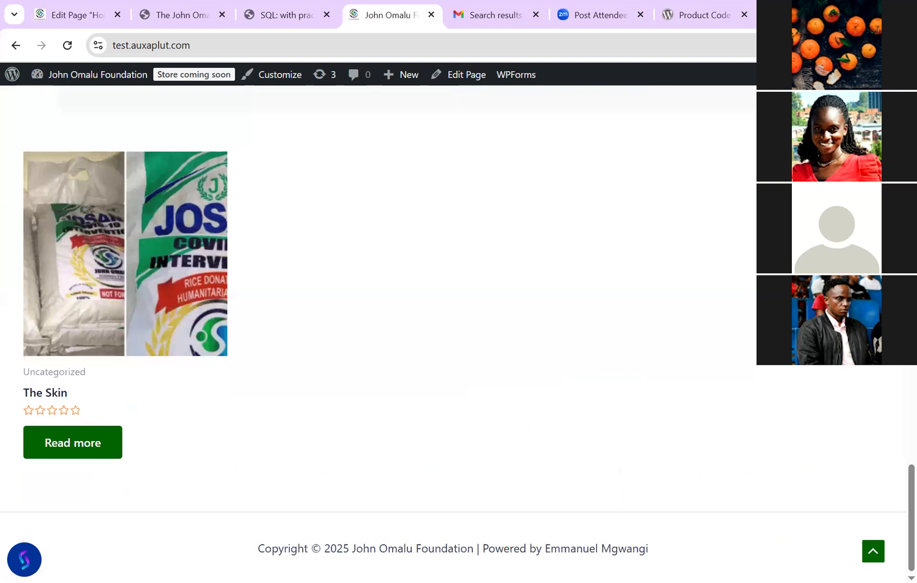
key(ctrl+2)
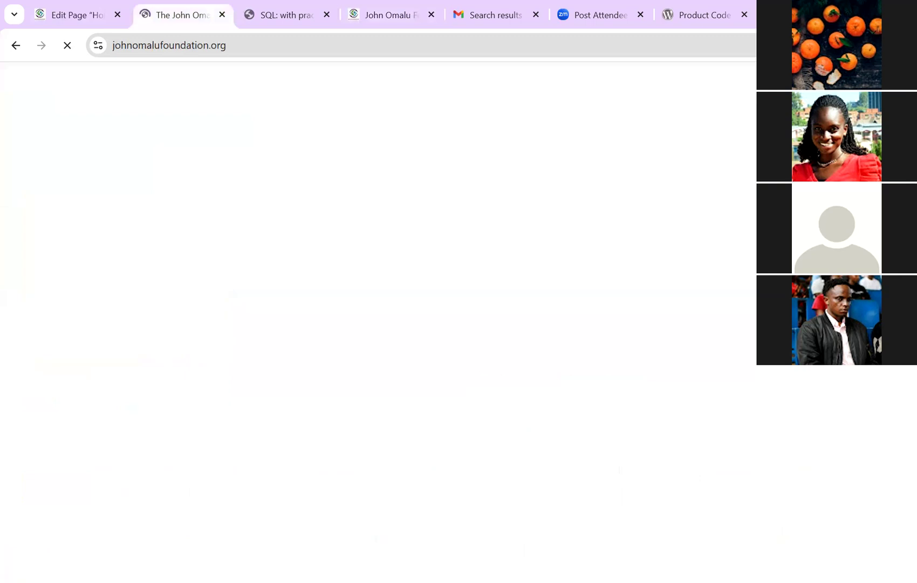
Return to the Home page editor, delete the Shortcode block and its empty container, and save the page
key(ctrl+1)
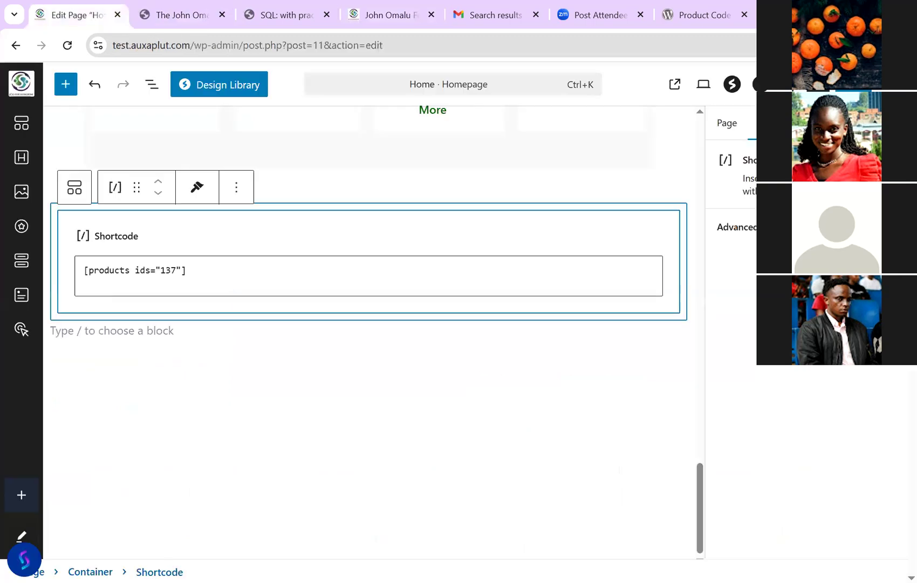
click(235, 186)
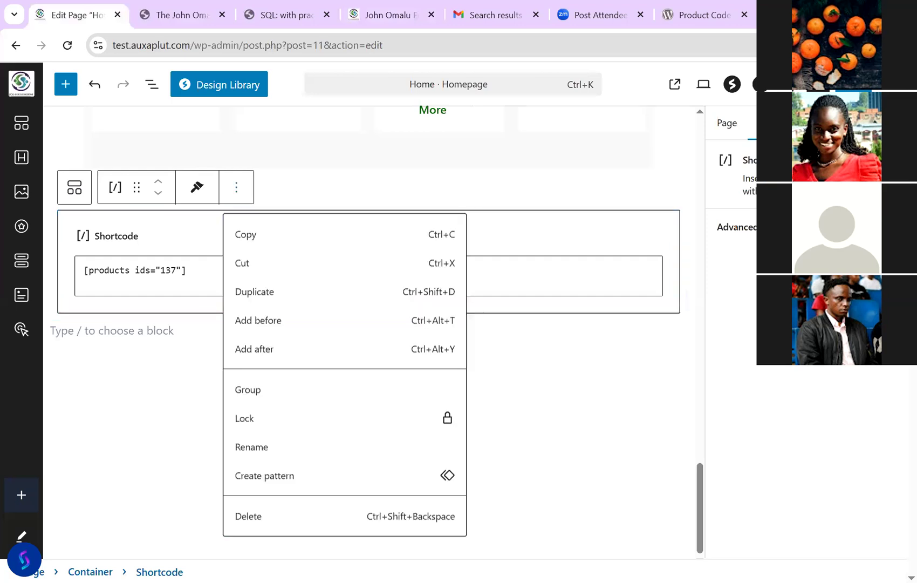
key(ctrl+shift+BackSpace)
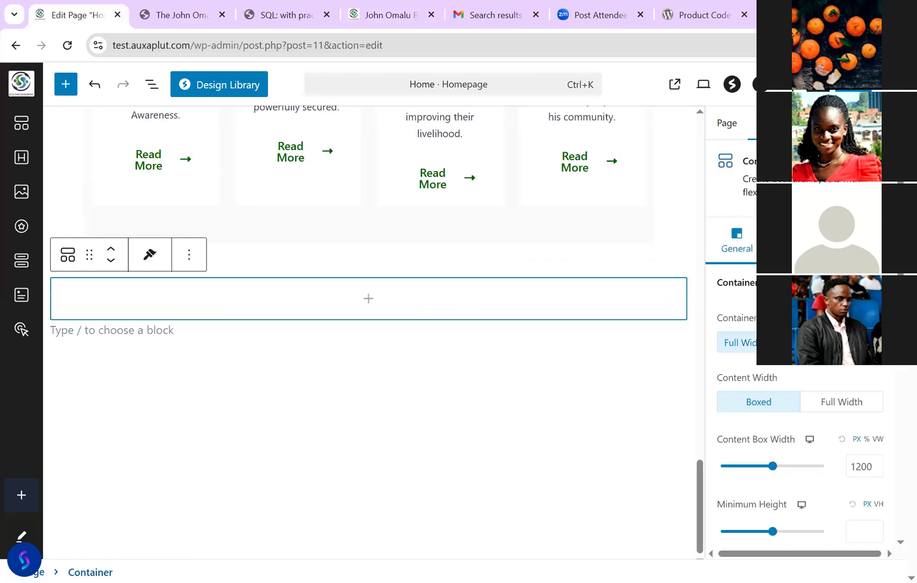
click(189, 255)
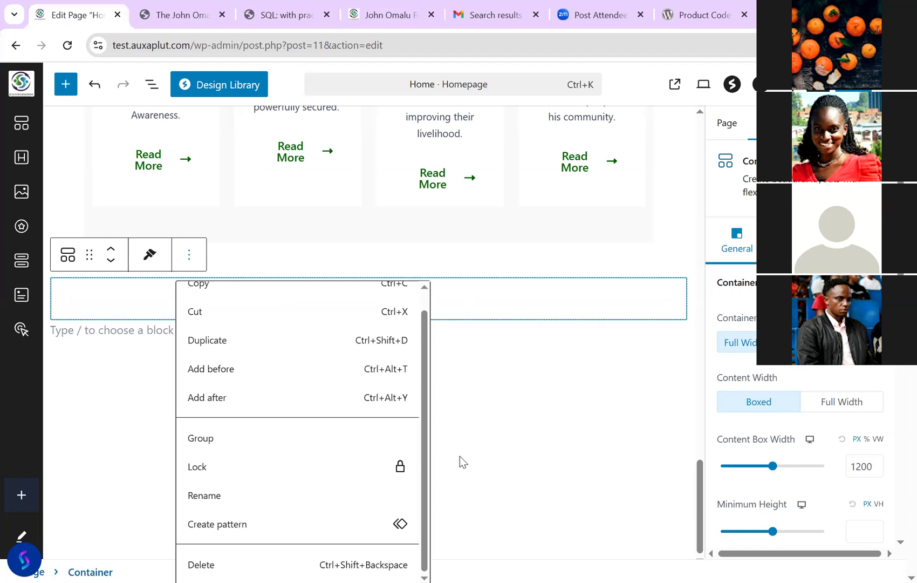
key(ctrl+shift+BackSpace)
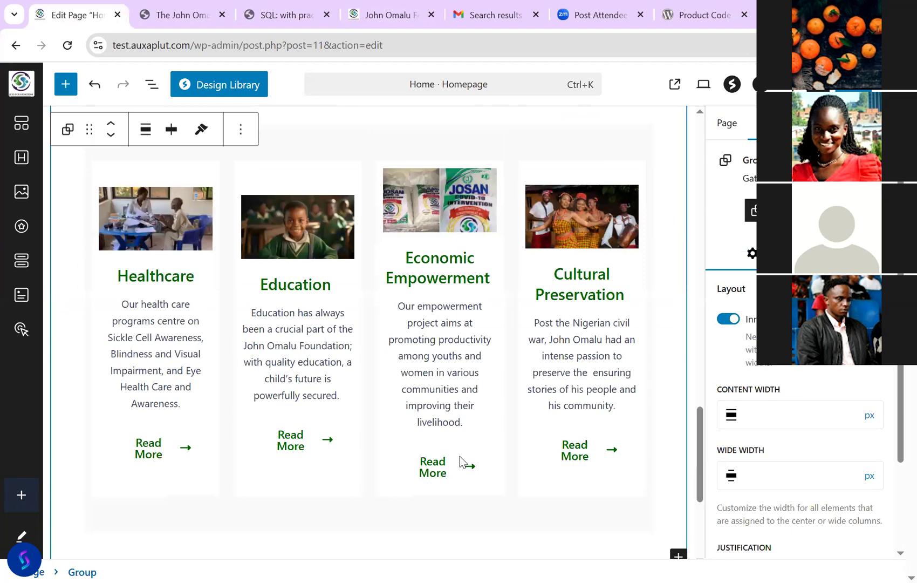
key(ctrl+s)
Leave the page editor and open the Footer Builder in the Astra theme's customizer
key(alt+Left)
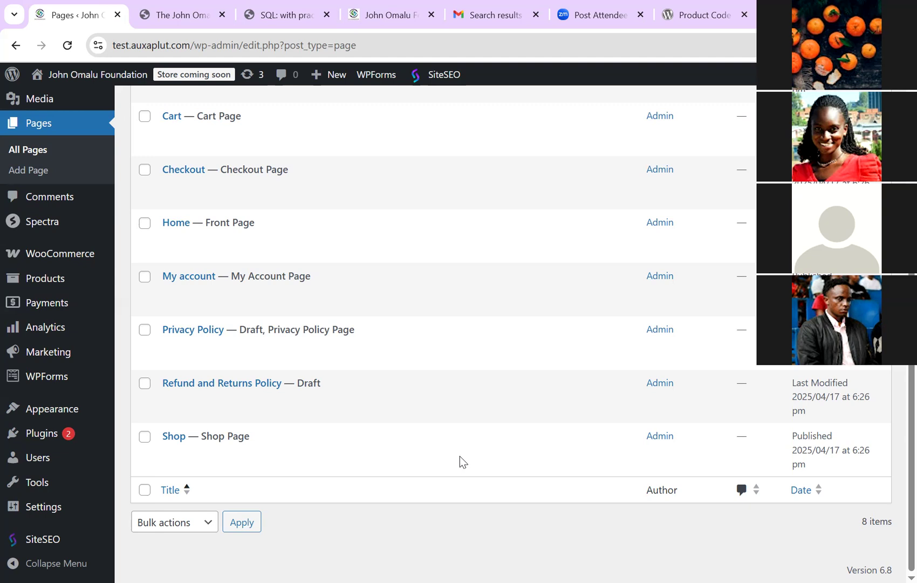
key(Return)
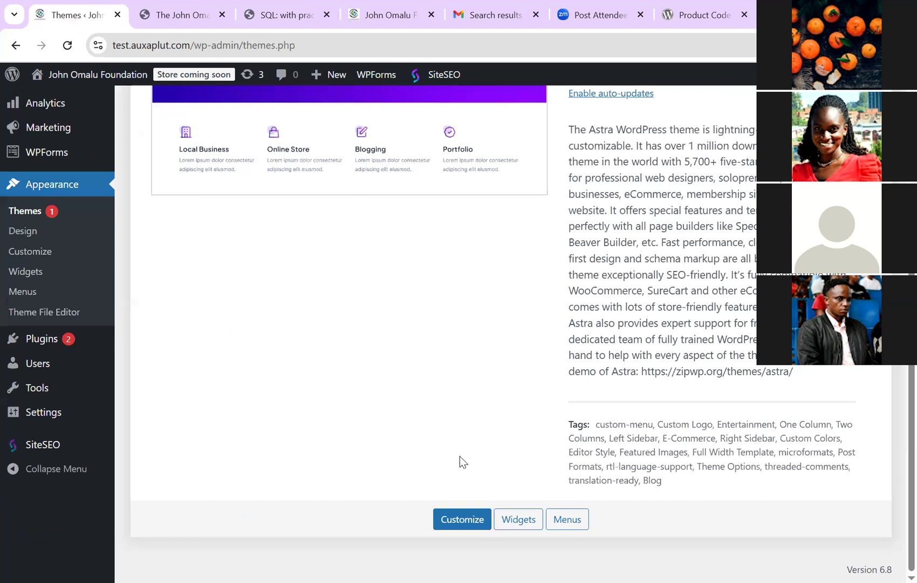
key(Return)
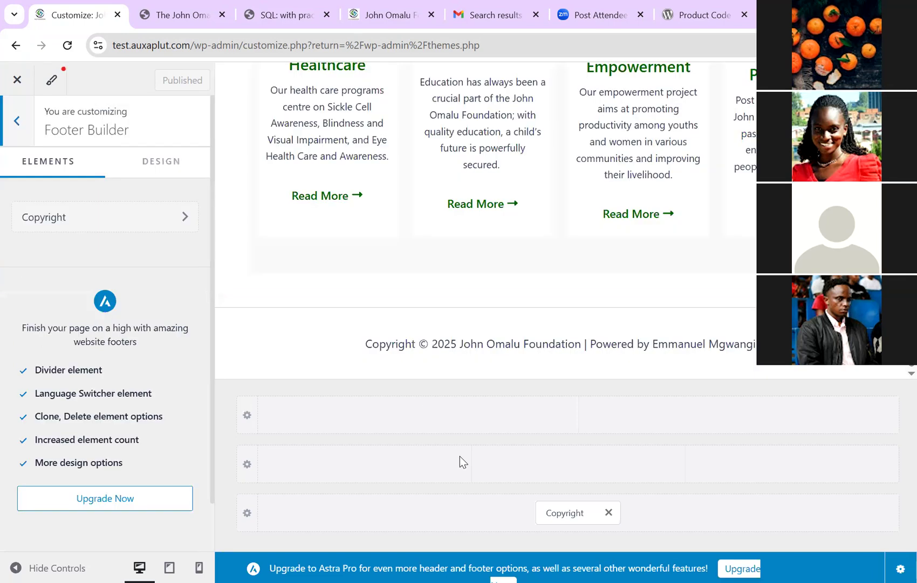
Check the footer of the test site's home page and the footer of the Product Code for WooCommerce plugin page on WordPress.org
key(ctrl+4)
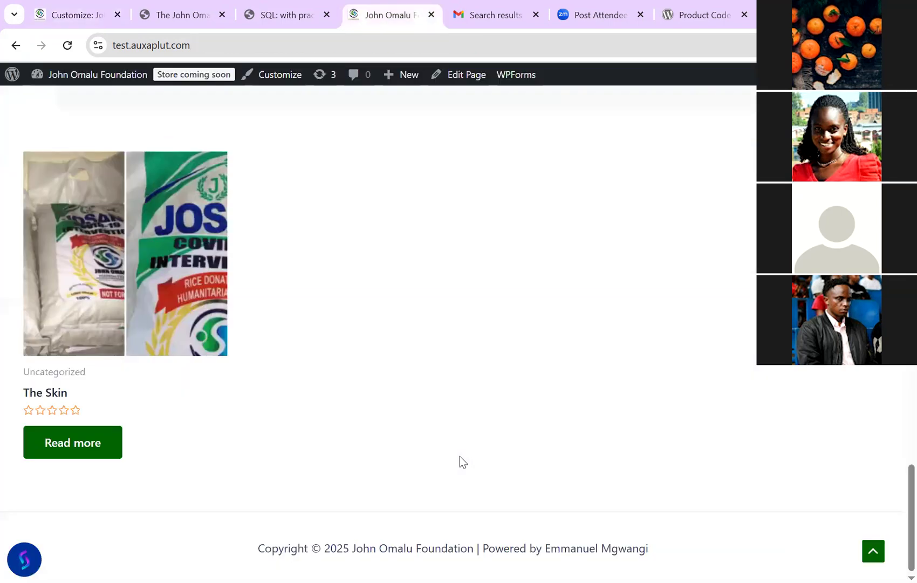
key(ctrl+7)
scroll(460, 456, down, 10)
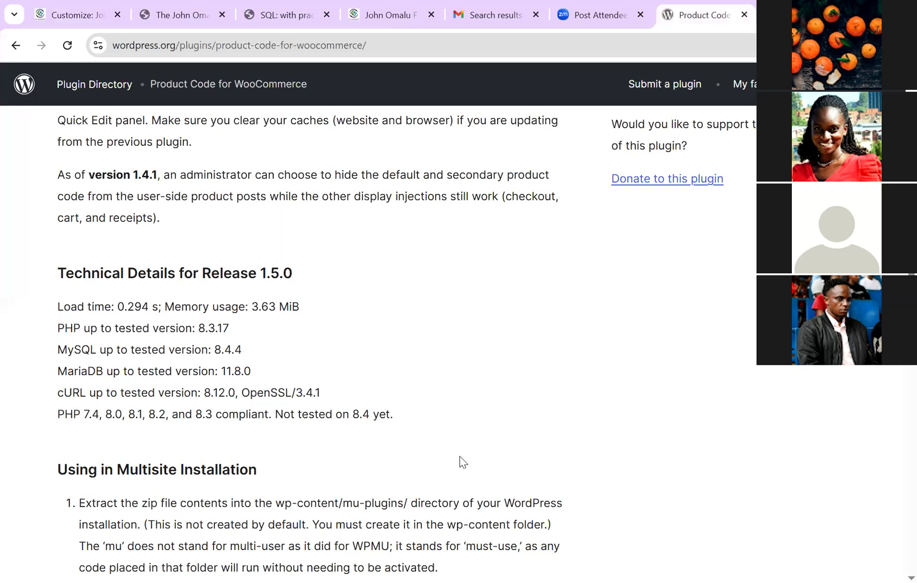
scroll(460, 456, down, 10)
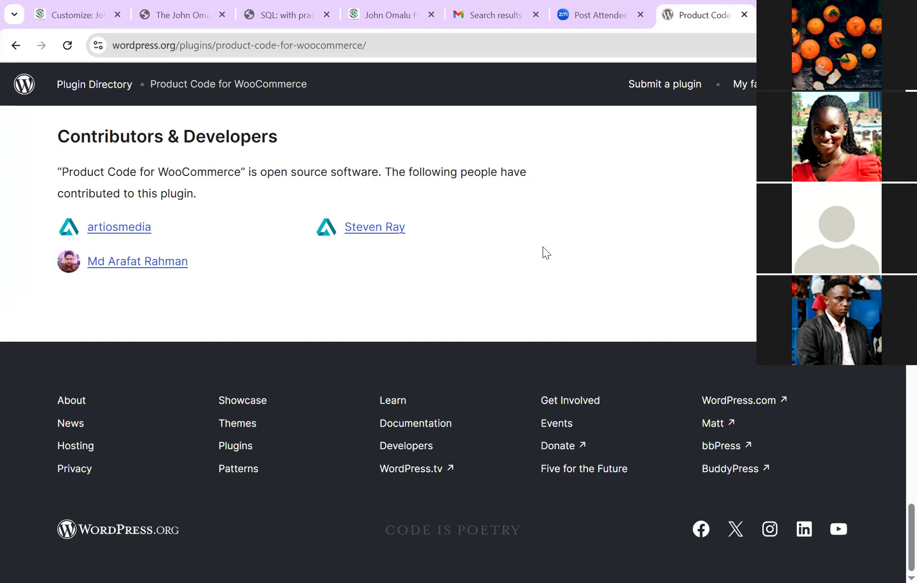
scroll(544, 249, up, 1)
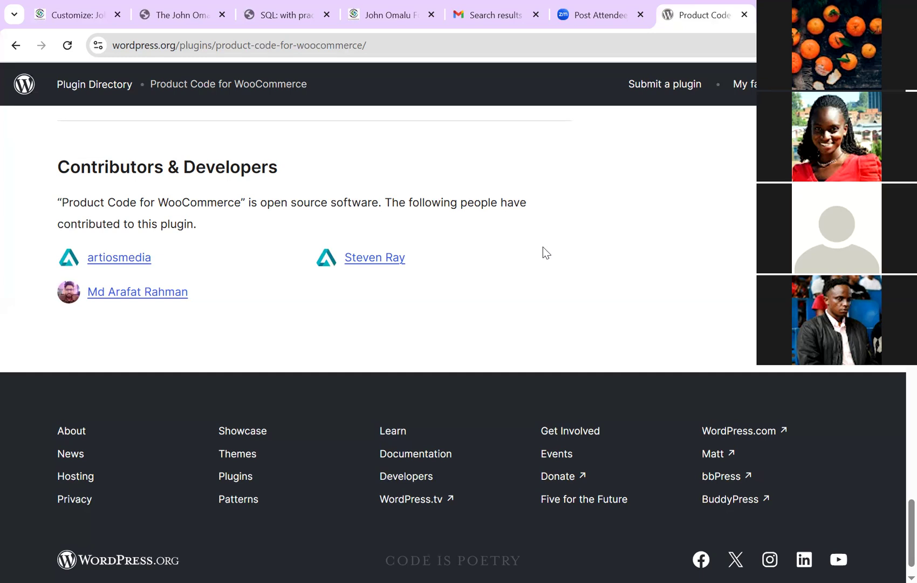
Open eduficeacademy.com.ng in a new browser tab and go to the footer of its home page
key(ctrl+t)
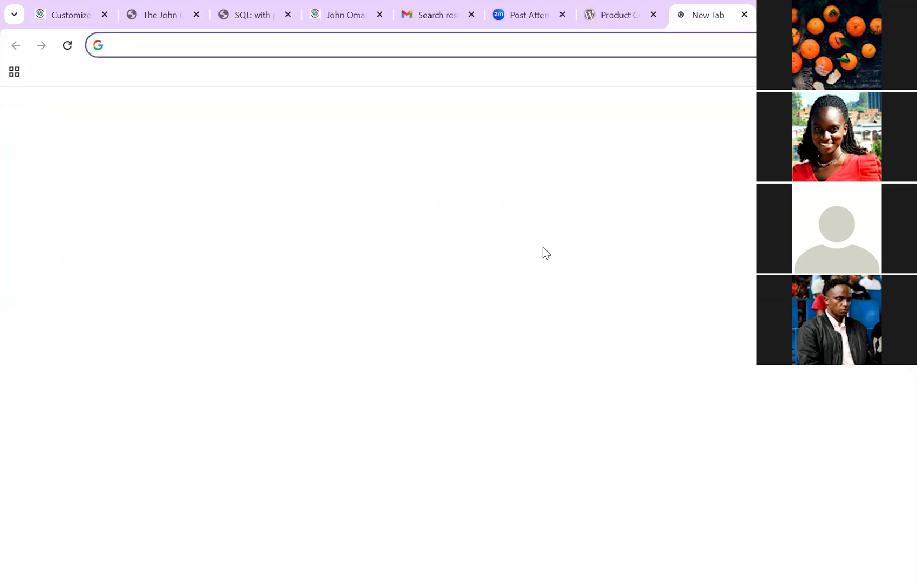
text(e)
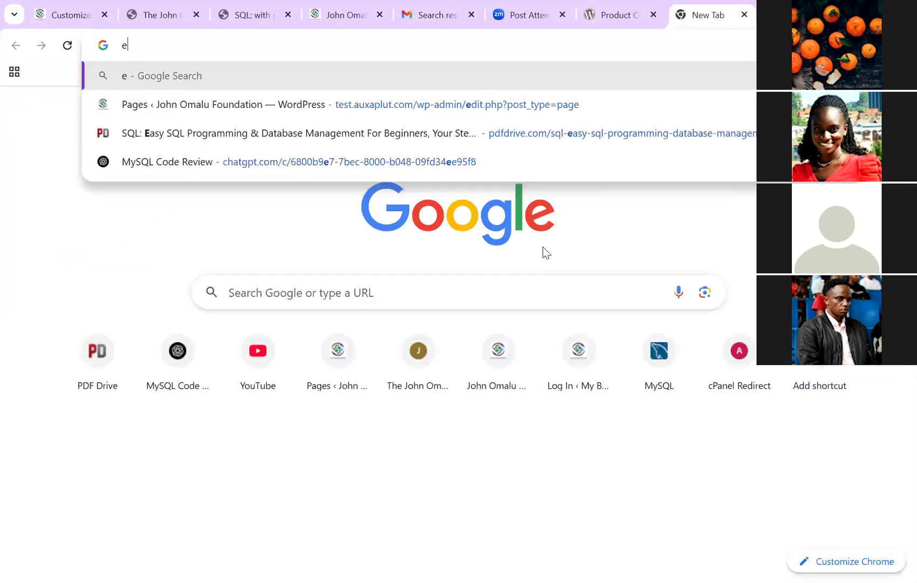
text(dufi)
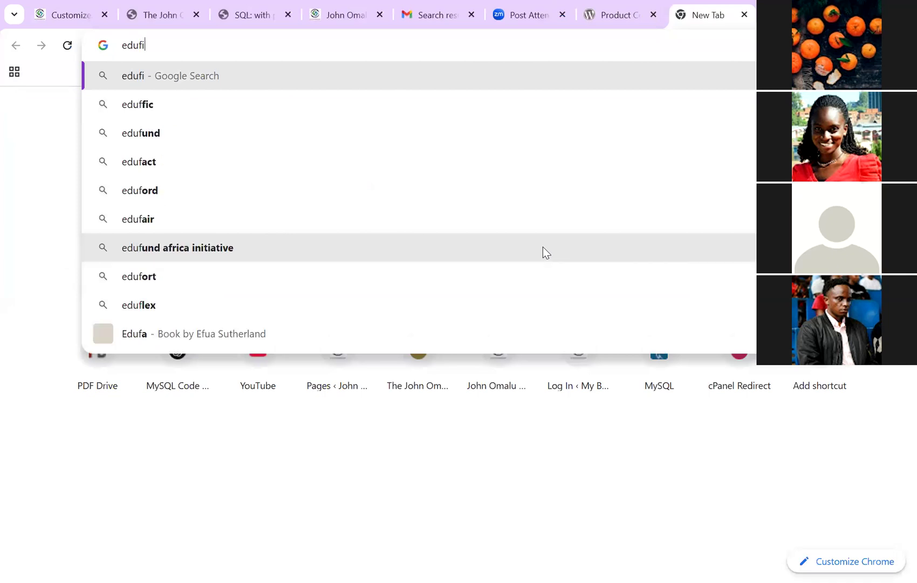
text(ceacademy.com.ng)
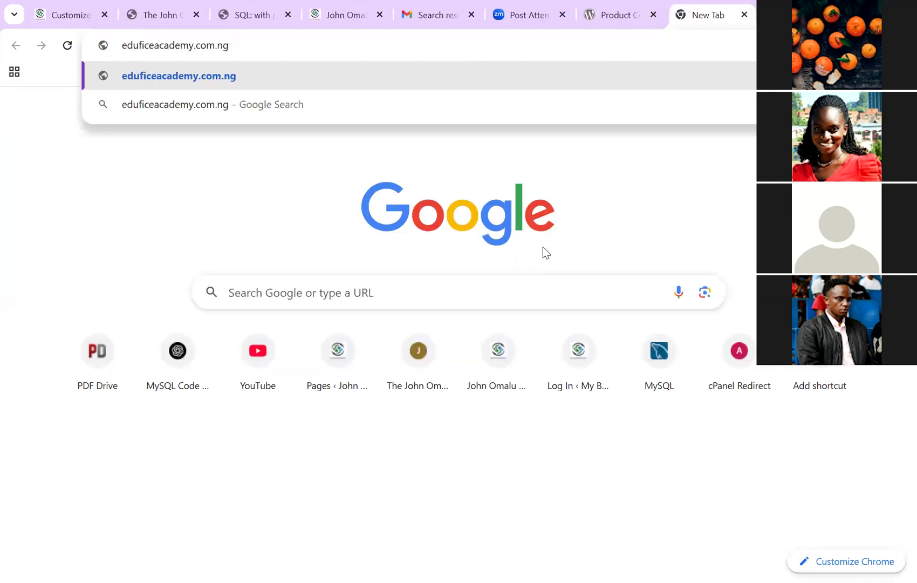
key(Return)
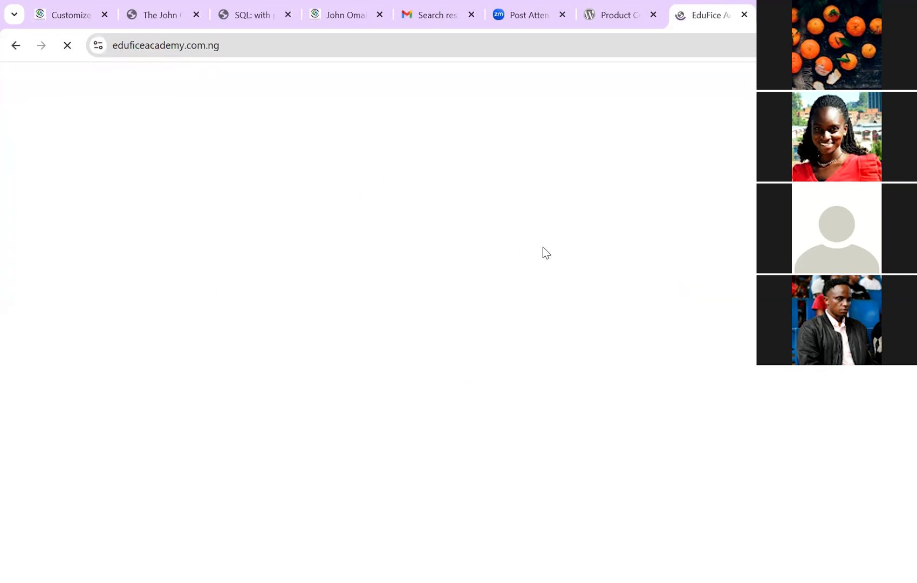
scroll(542, 246, down, 7)
scroll(542, 246, down, 15)
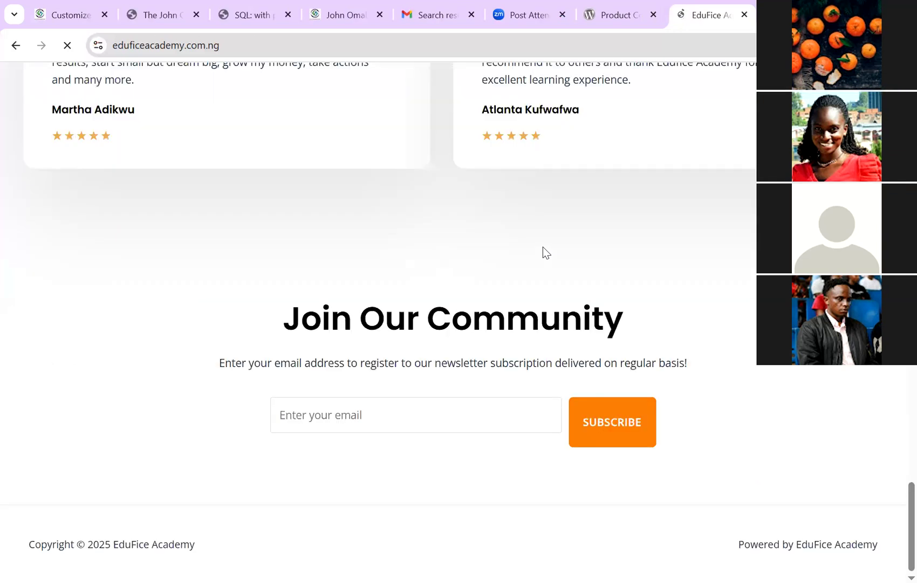
Examine the EduFice Academy home page, comparing its footer, newsletter and course sections with the page header
scroll(542, 246, up, 1)
scroll(542, 247, down, 1)
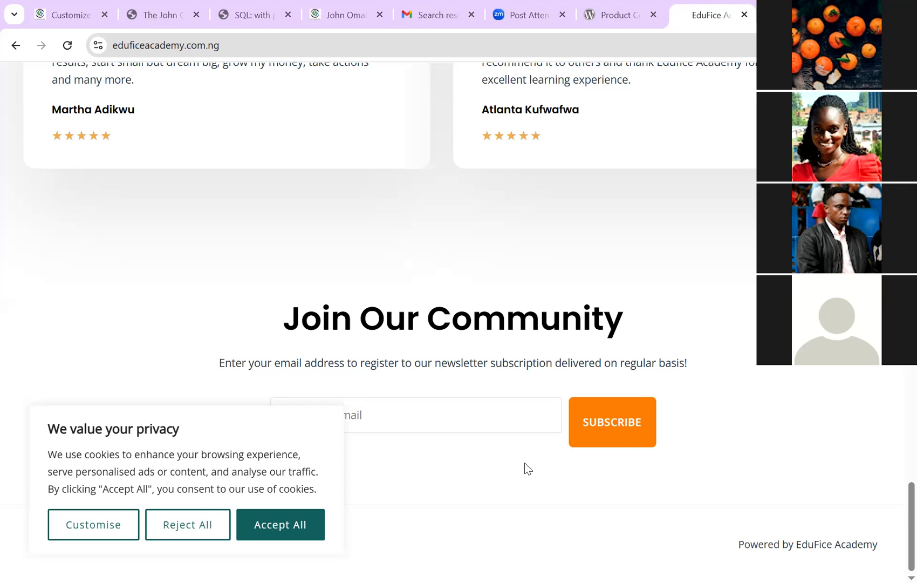
scroll(524, 463, up, 1)
scroll(528, 467, down, 1)
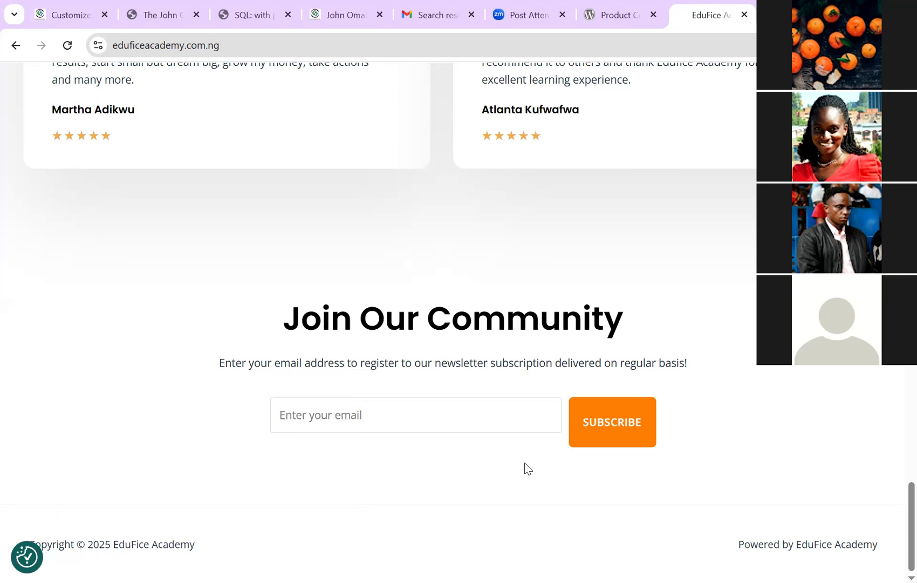
scroll(525, 463, up, 5)
scroll(526, 467, up, 2)
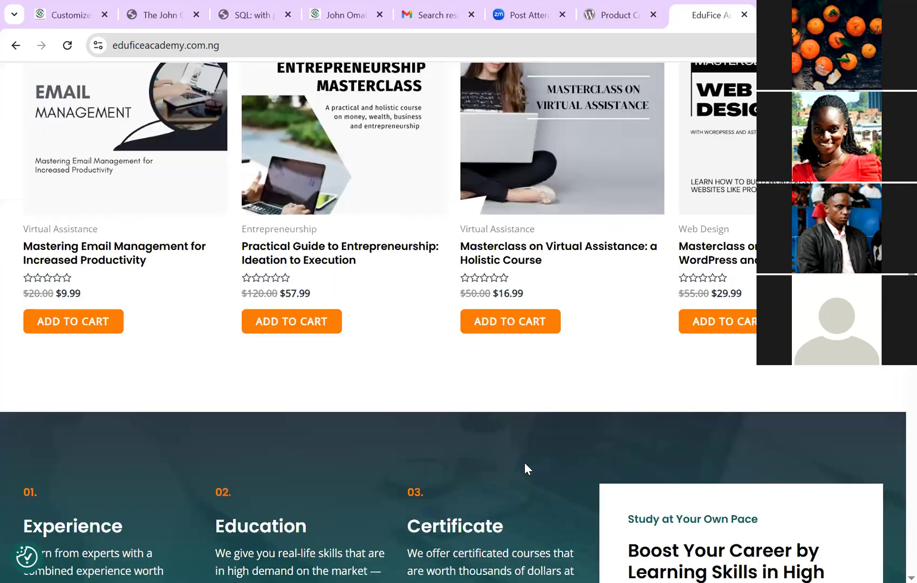
scroll(524, 464, up, 10)
scroll(525, 463, down, 15)
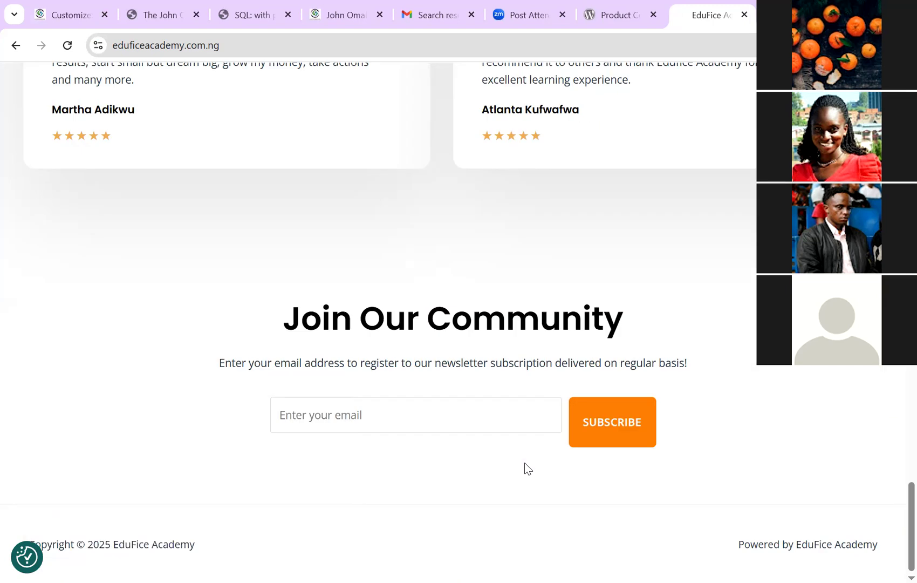
scroll(524, 463, up, 8)
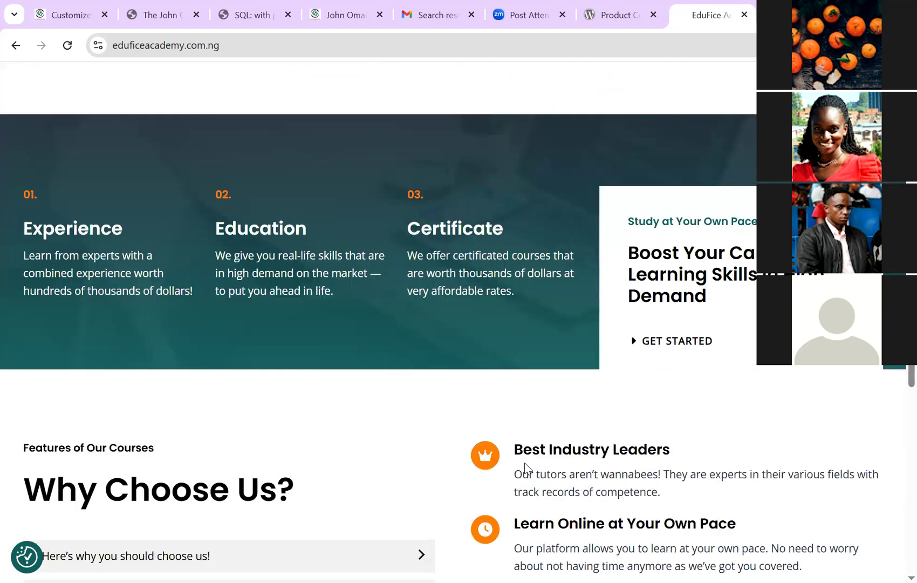
scroll(526, 467, up, 5)
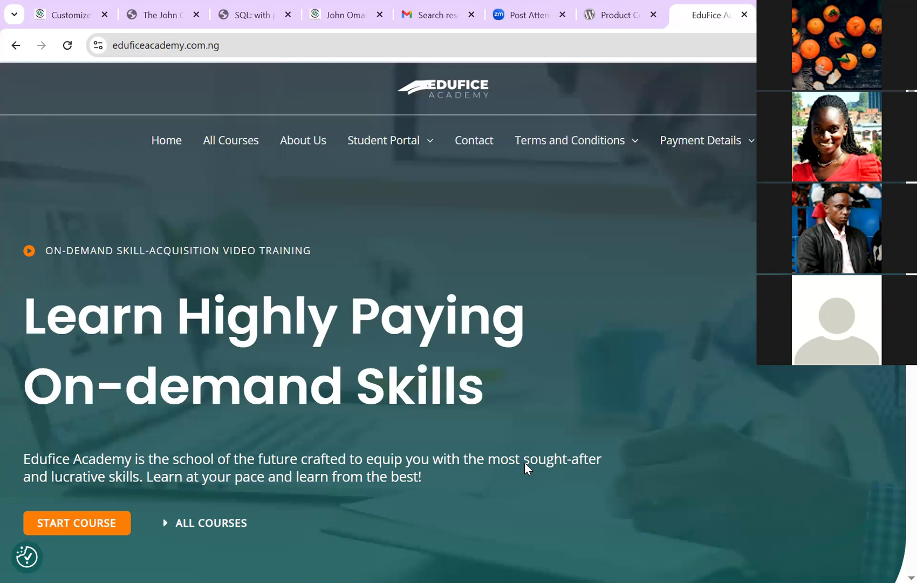
Return to the Footer Builder and examine the elements that can be inserted in the empty columns of the above and primary footer rows
key(ctrl+2)
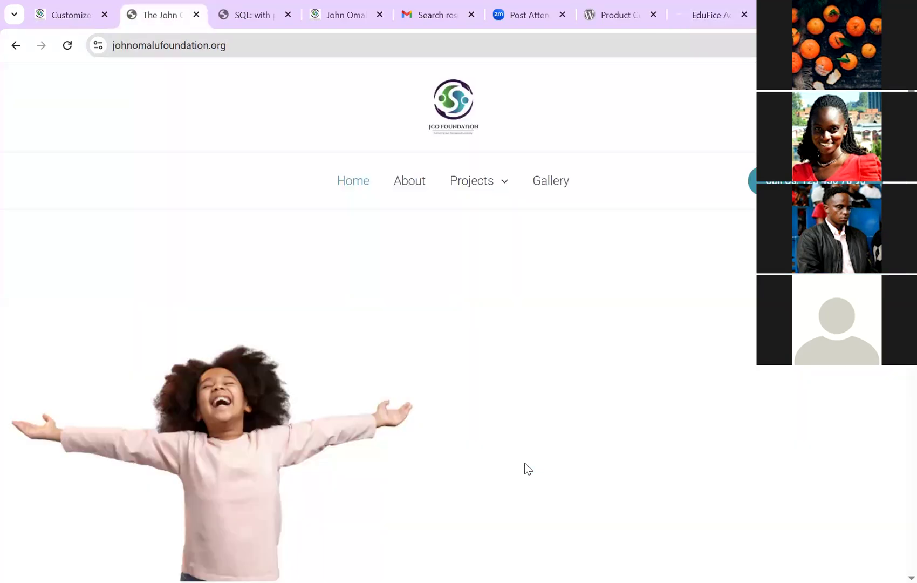
key(ctrl+1)
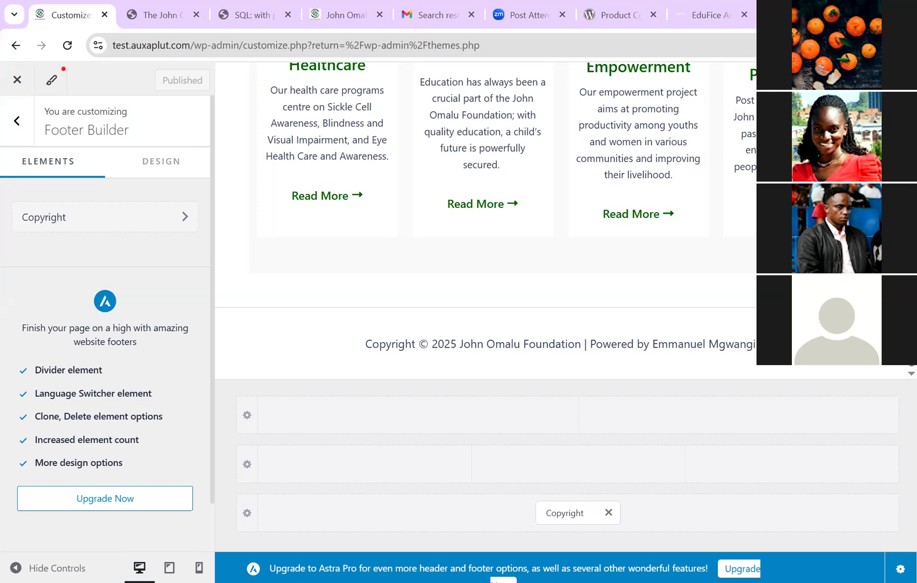
click(738, 413)
click(579, 463)
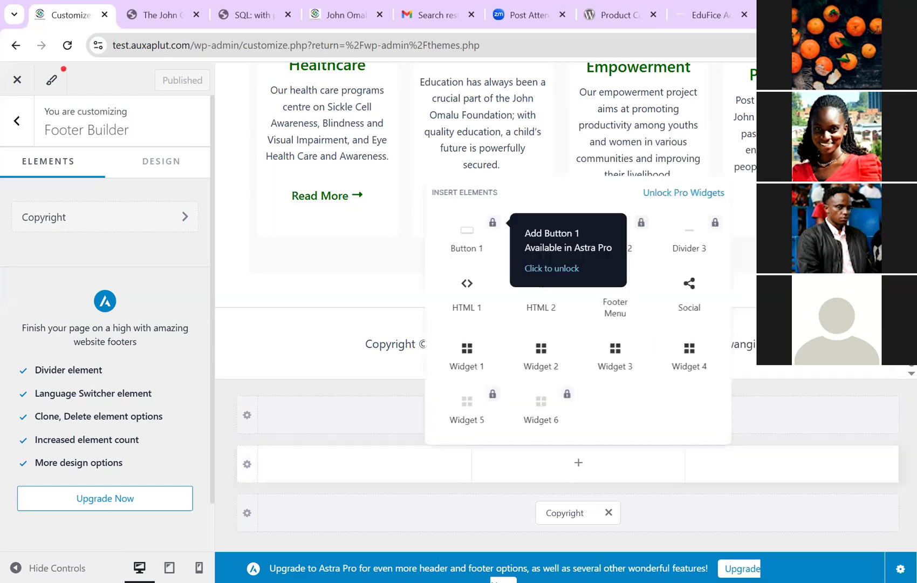
click(419, 414)
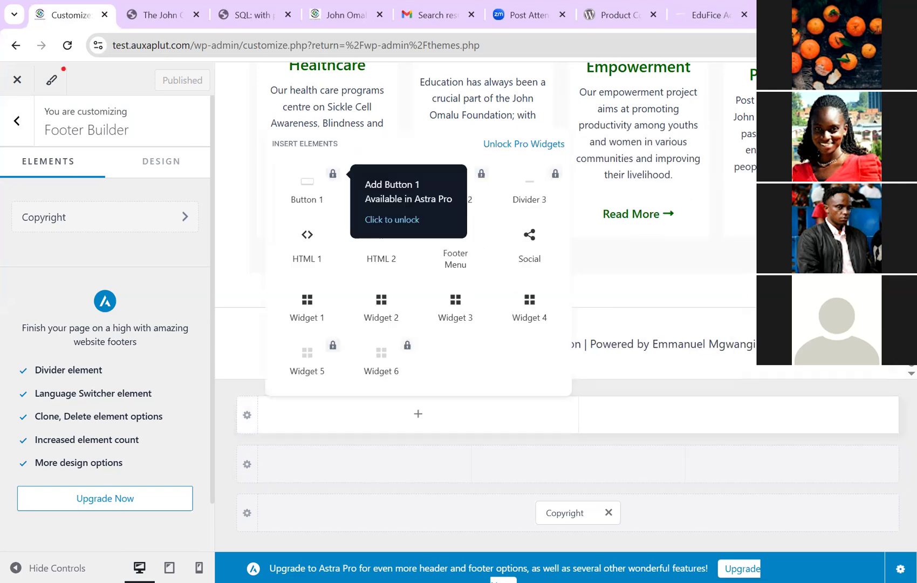
click(364, 463)
click(647, 512)
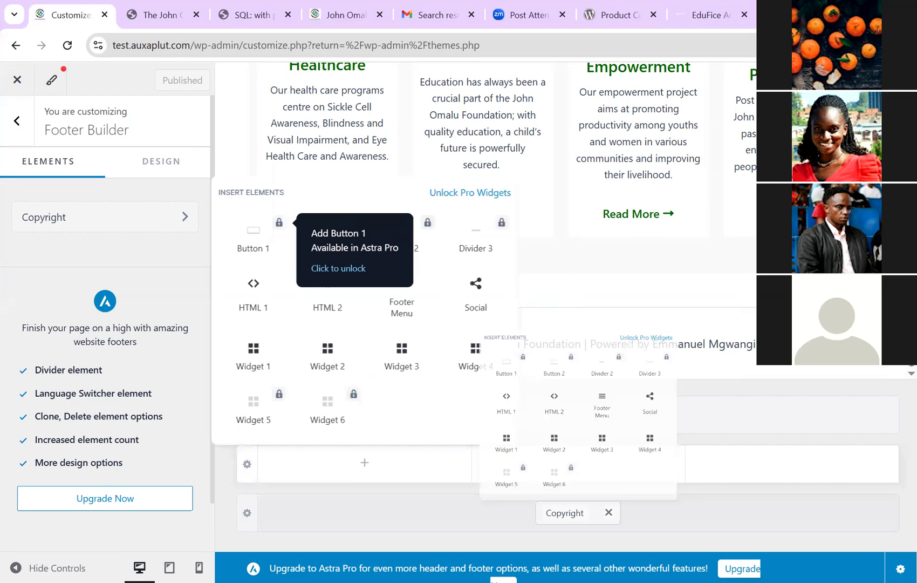
key(Escape)
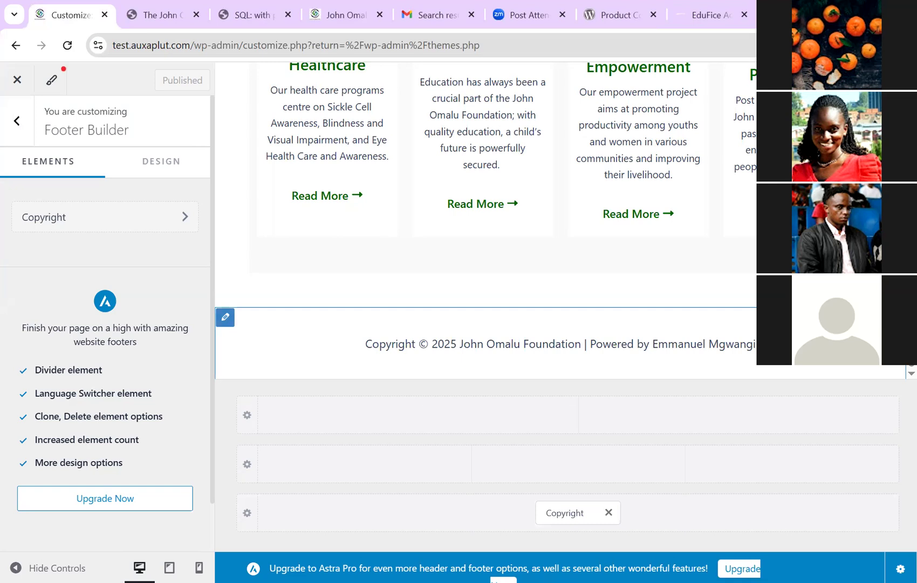
click(578, 462)
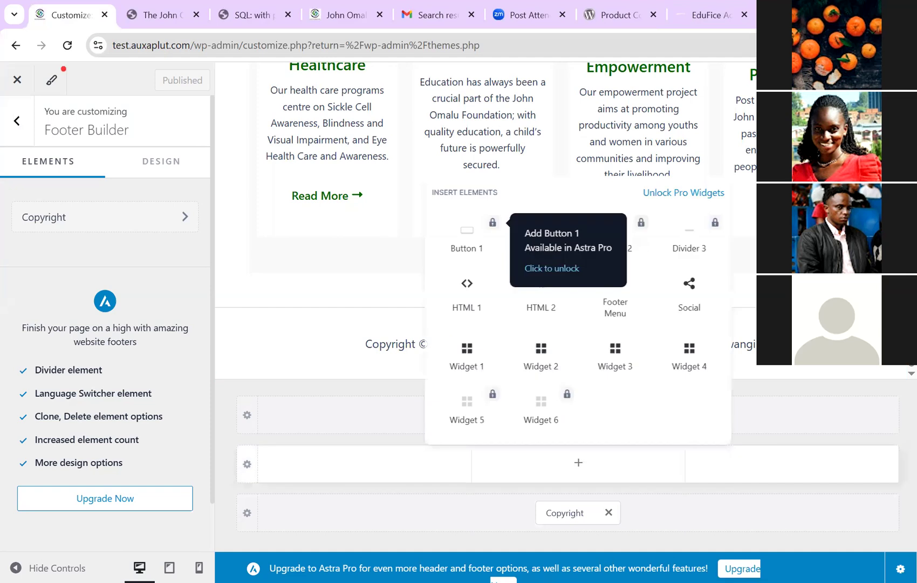
click(417, 413)
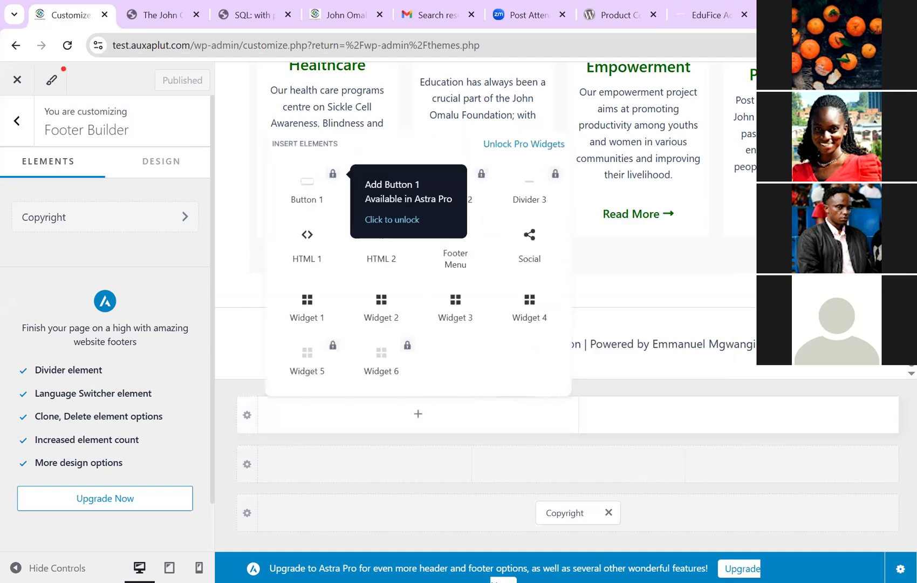